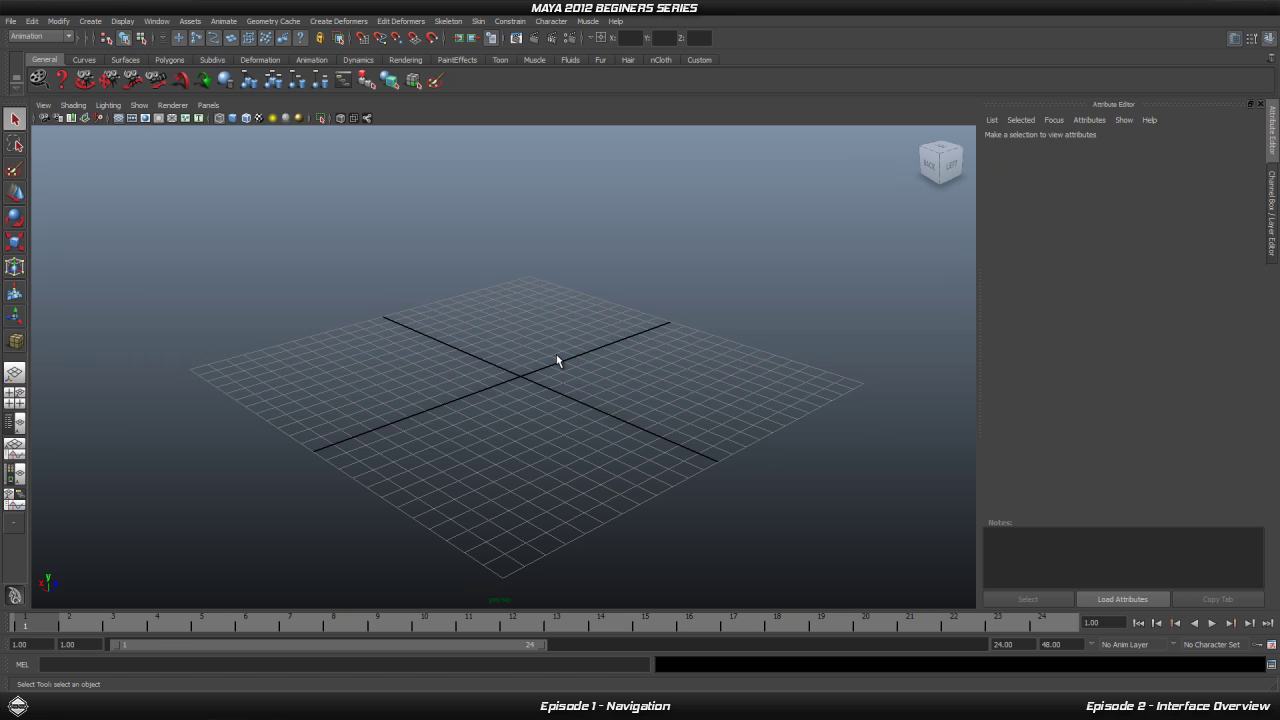
Create a polygon sphere on one side of the grid, away from the origin, and clear the selection
{"action": "left_click_drag", "start_coordinate": [533, 382], "coordinate": [526, 400], "text": "alt"}
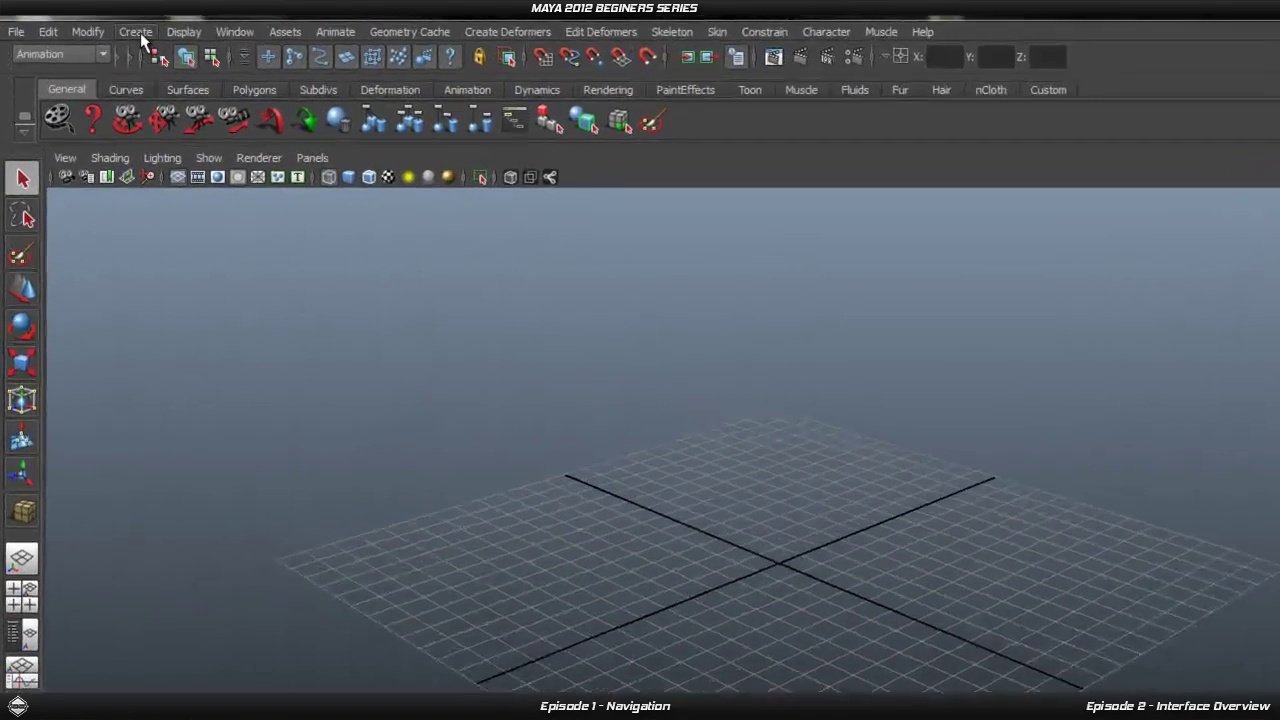
{"action": "left_click", "coordinate": [140, 32]}
{"action": "mouse_move", "coordinate": [140, 73]}
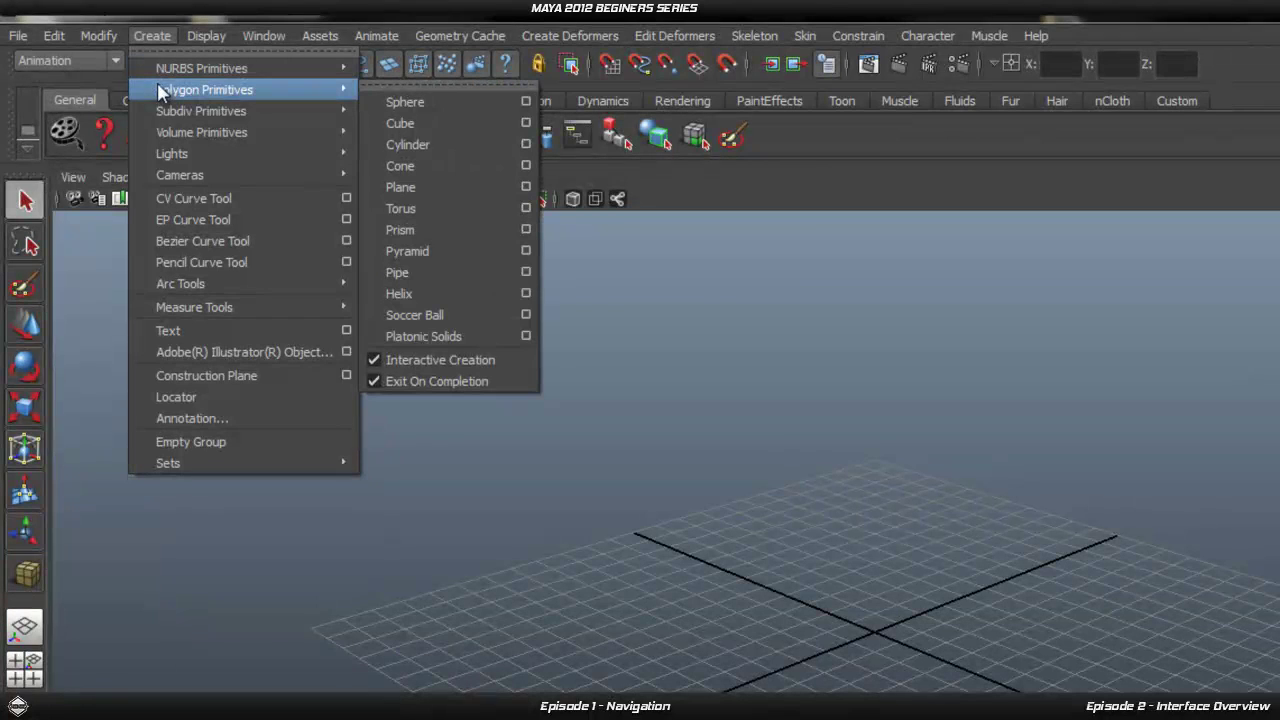
{"action": "left_click", "coordinate": [445, 101]}
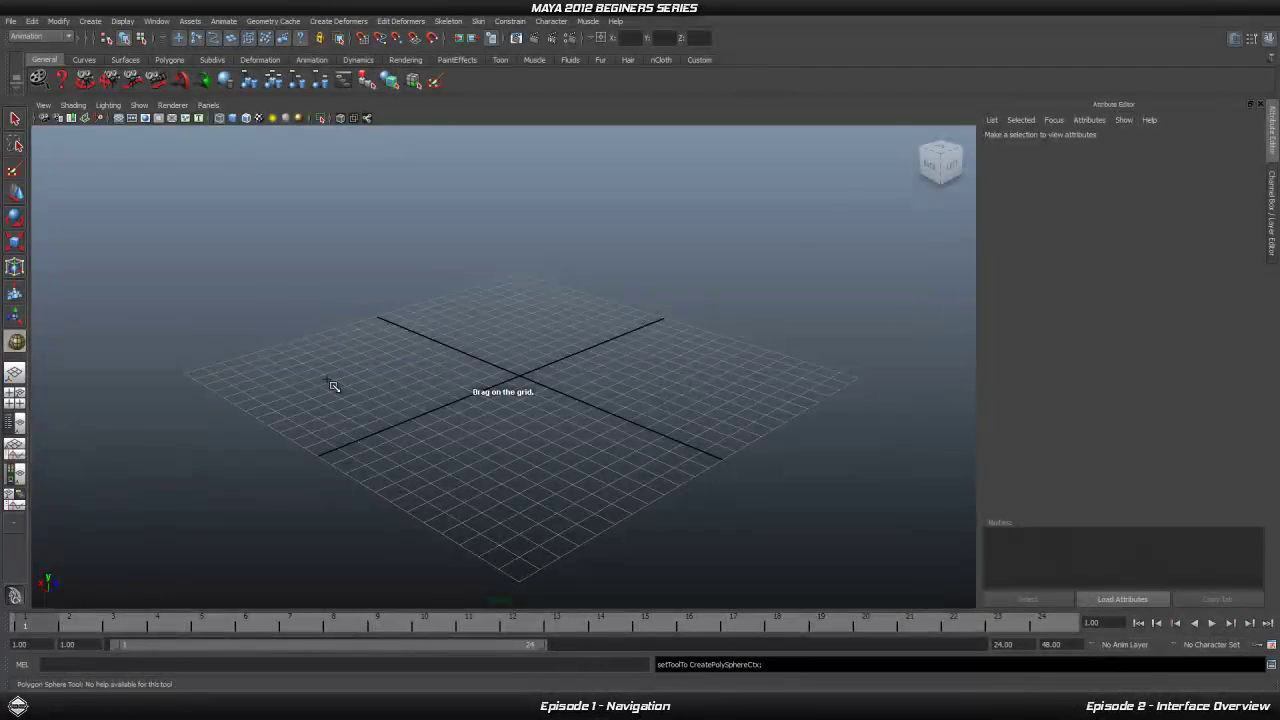
{"action": "left_click", "coordinate": [322, 381]}
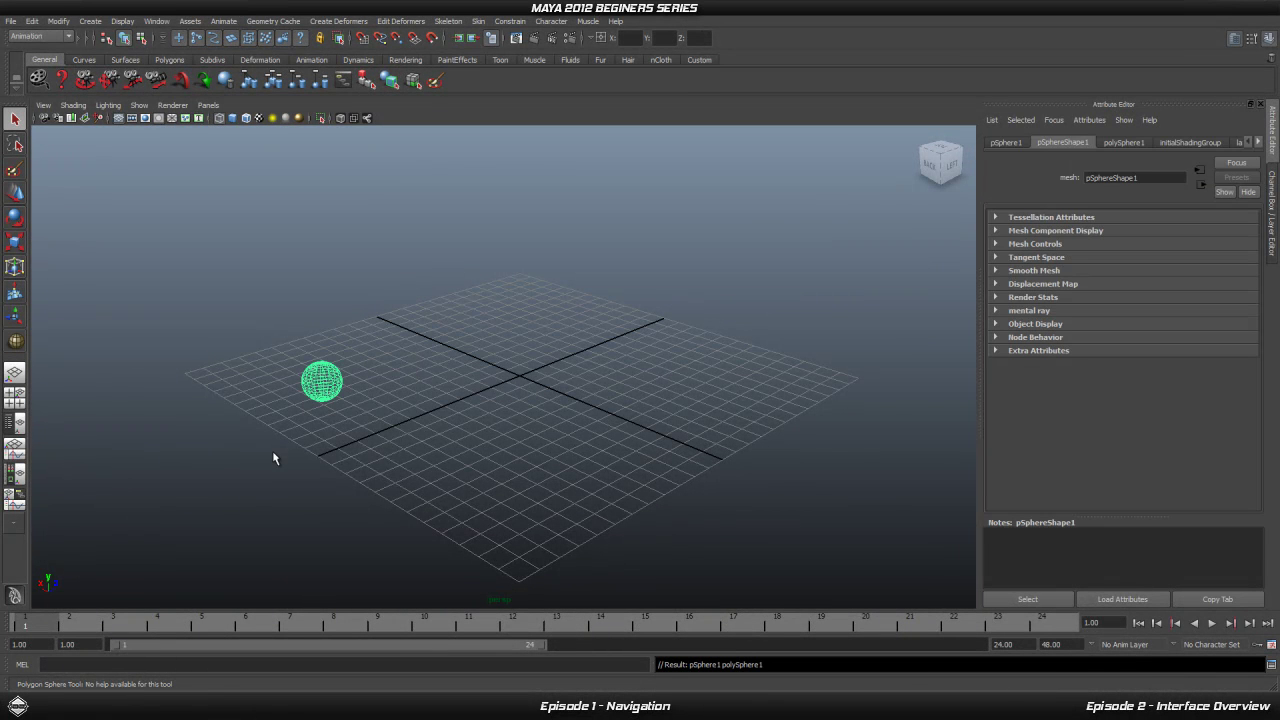
{"action": "left_click", "coordinate": [382, 357]}
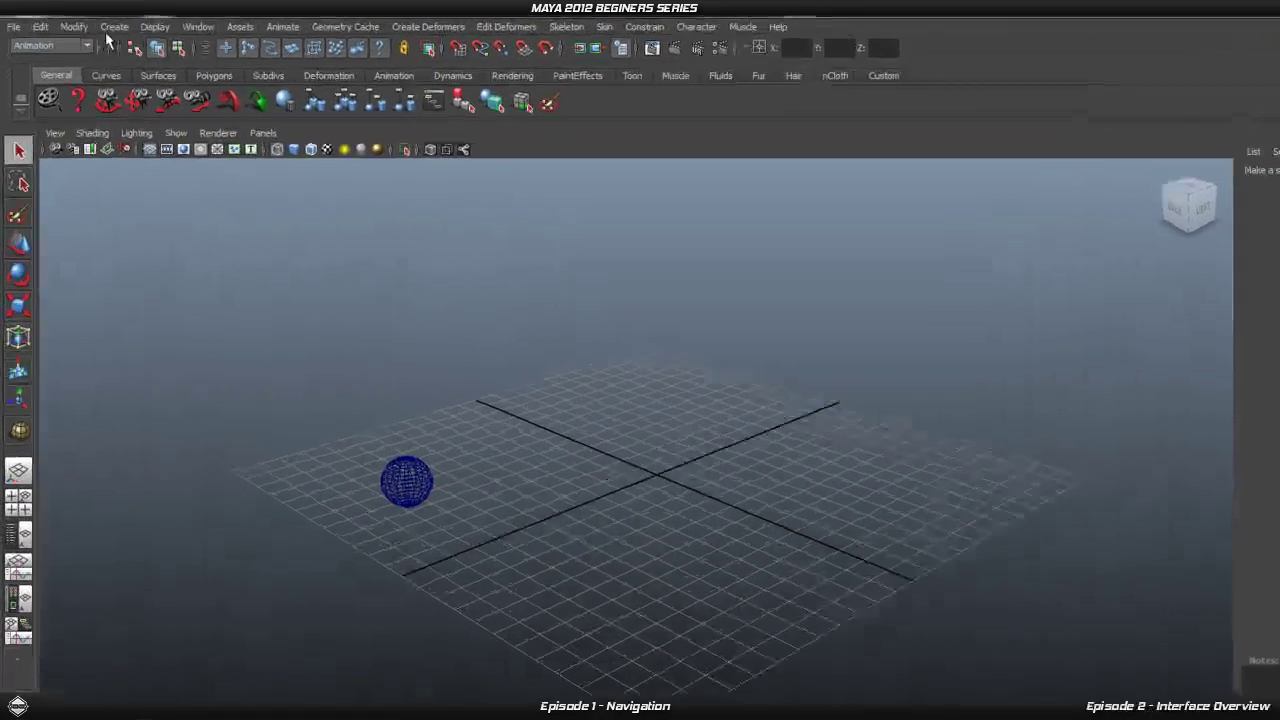
Create a polygon cylinder on the opposite side of the grid from the sphere and clear the selection
{"action": "left_click", "coordinate": [88, 22]}
{"action": "mouse_move", "coordinate": [234, 92]}
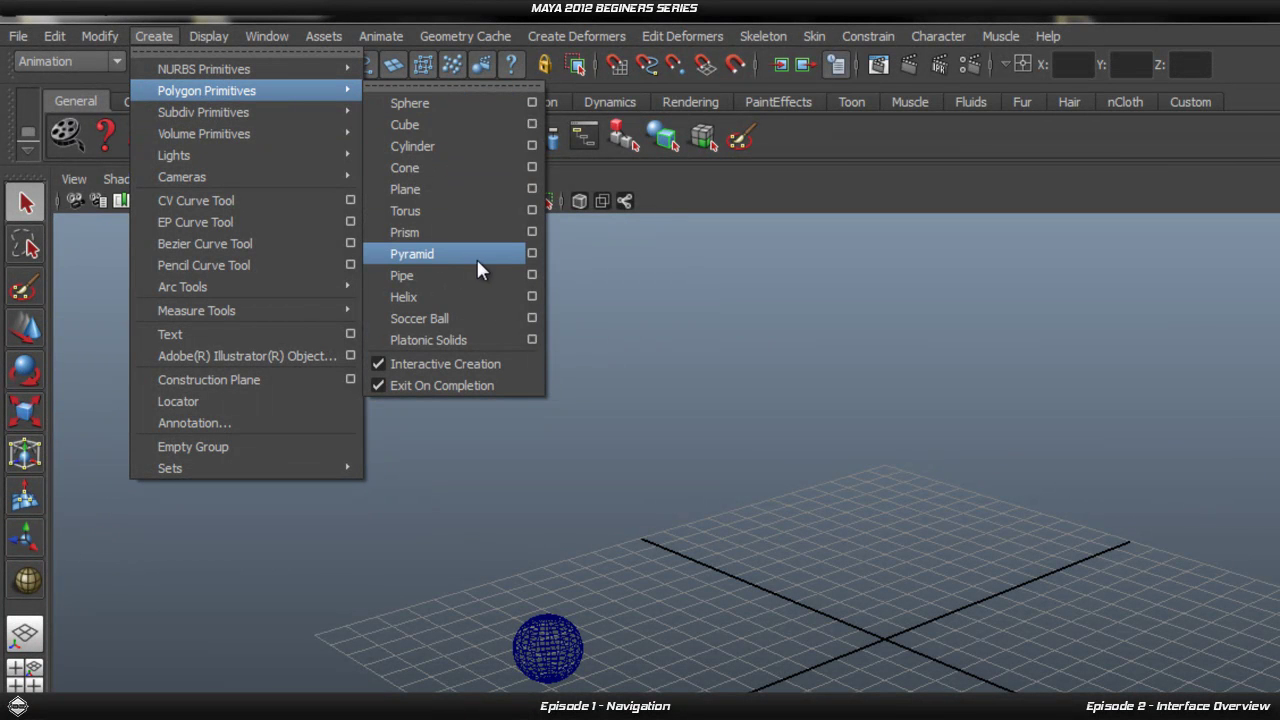
{"action": "left_click", "coordinate": [466, 145]}
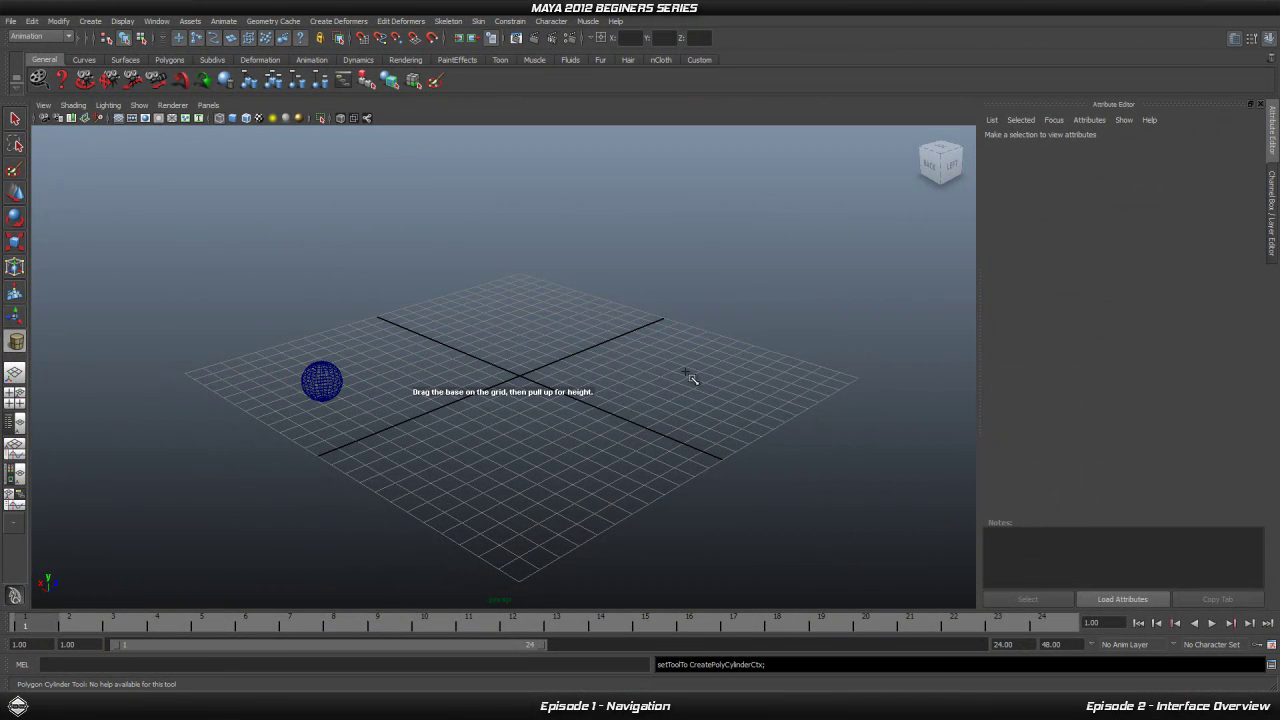
{"action": "left_click", "coordinate": [687, 374]}
{"action": "key", "text": "q"}
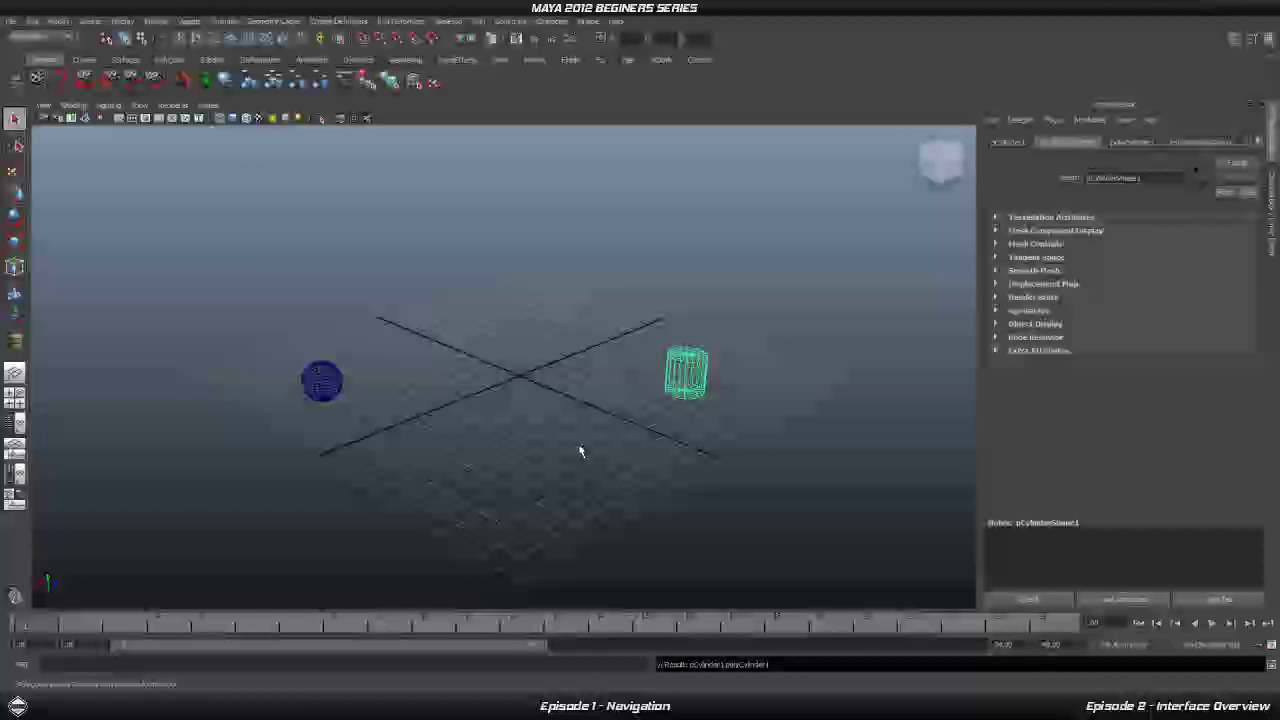
{"action": "left_click", "coordinate": [573, 392]}
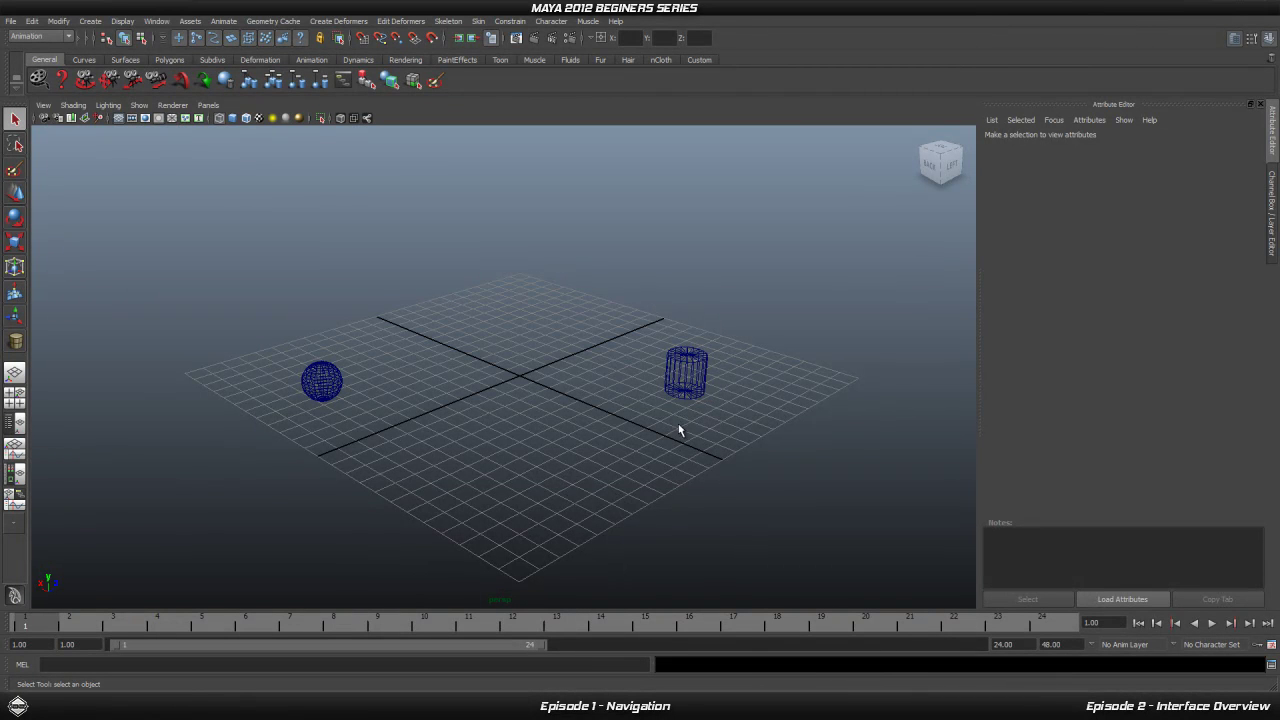
Toggle the viewport between smooth-shaded and wireframe display, leaving it smooth-shaded
{"action": "key", "text": "5"}
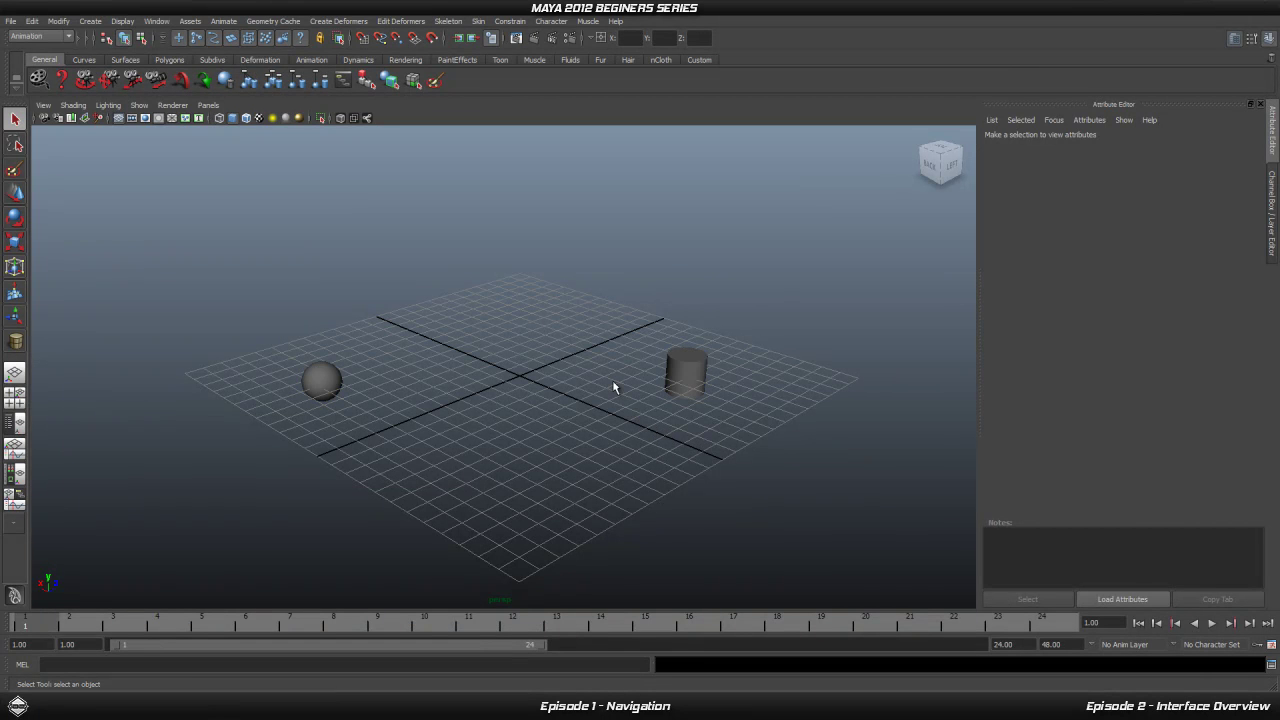
{"action": "left_click", "coordinate": [696, 378]}
{"action": "key", "text": "4"}
{"action": "left_click", "coordinate": [765, 388]}
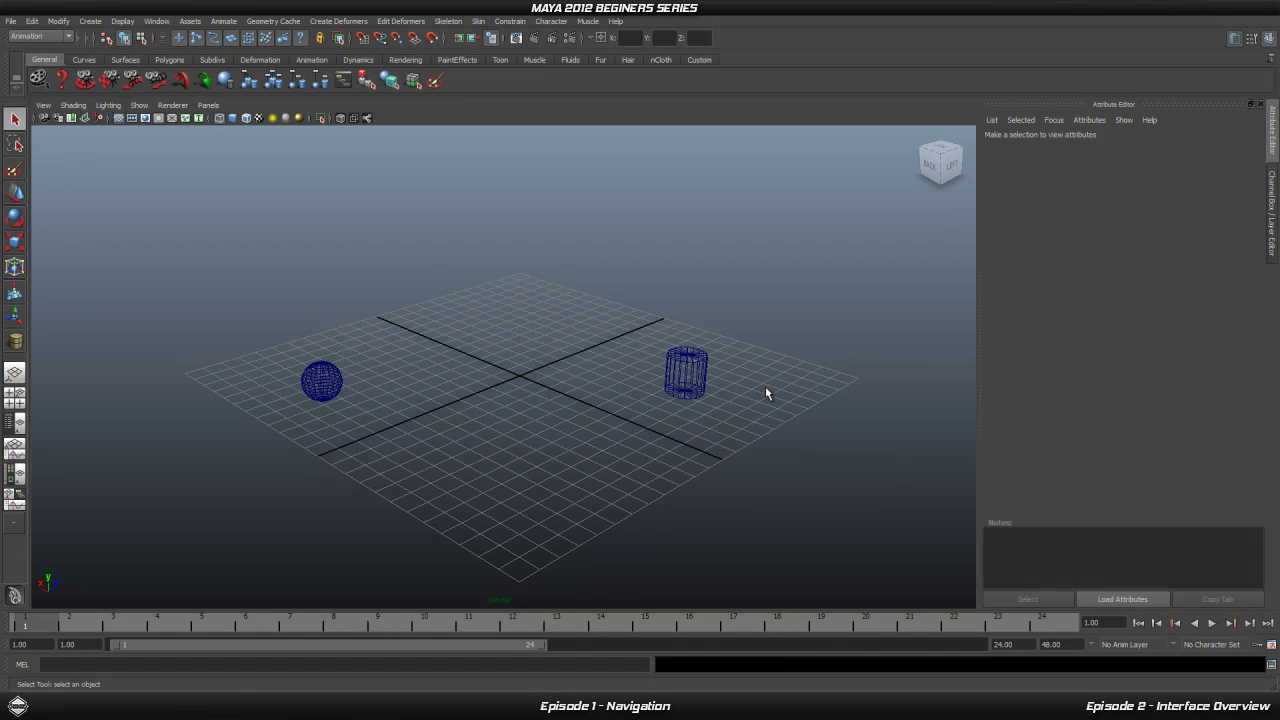
{"action": "key", "text": "5"}
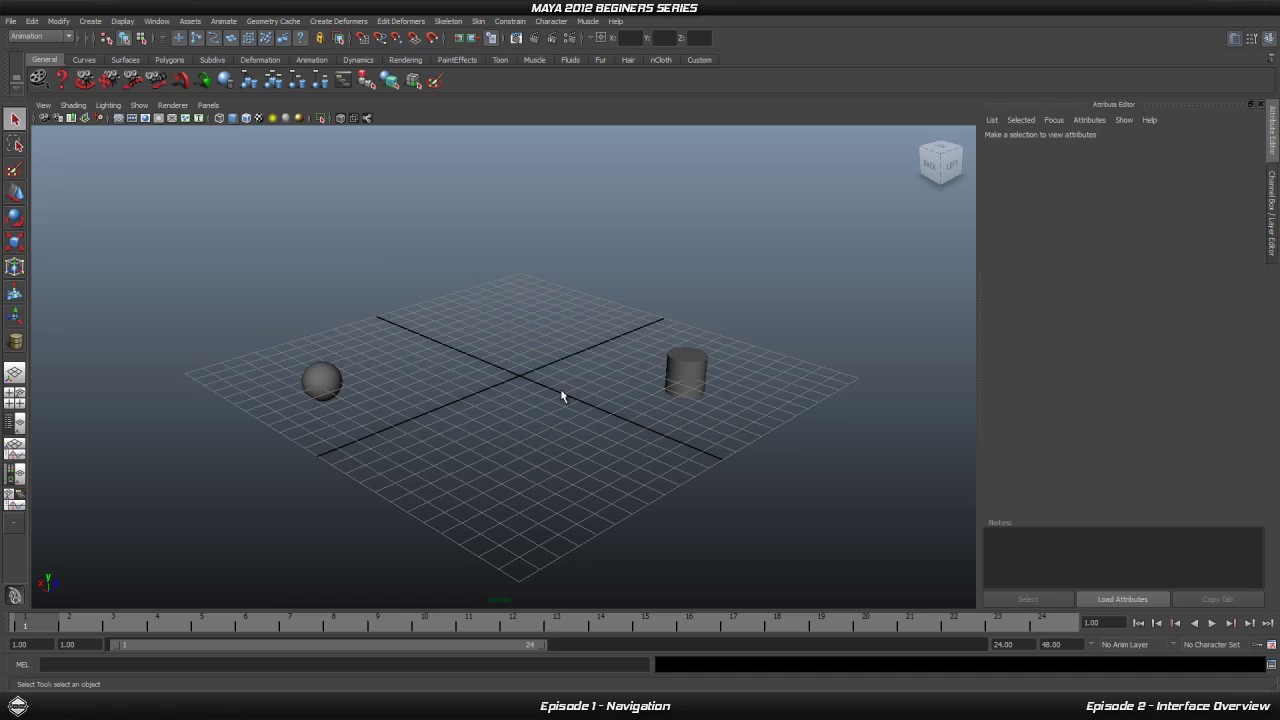
Examine the sphere and cylinder from several sides by orbiting and panning around the grid
{"action": "left_click_drag", "start_coordinate": [578, 384], "coordinate": [531, 383], "text": "alt"}
{"action": "left_click_drag", "start_coordinate": [691, 409], "coordinate": [731, 409], "text": "alt"}
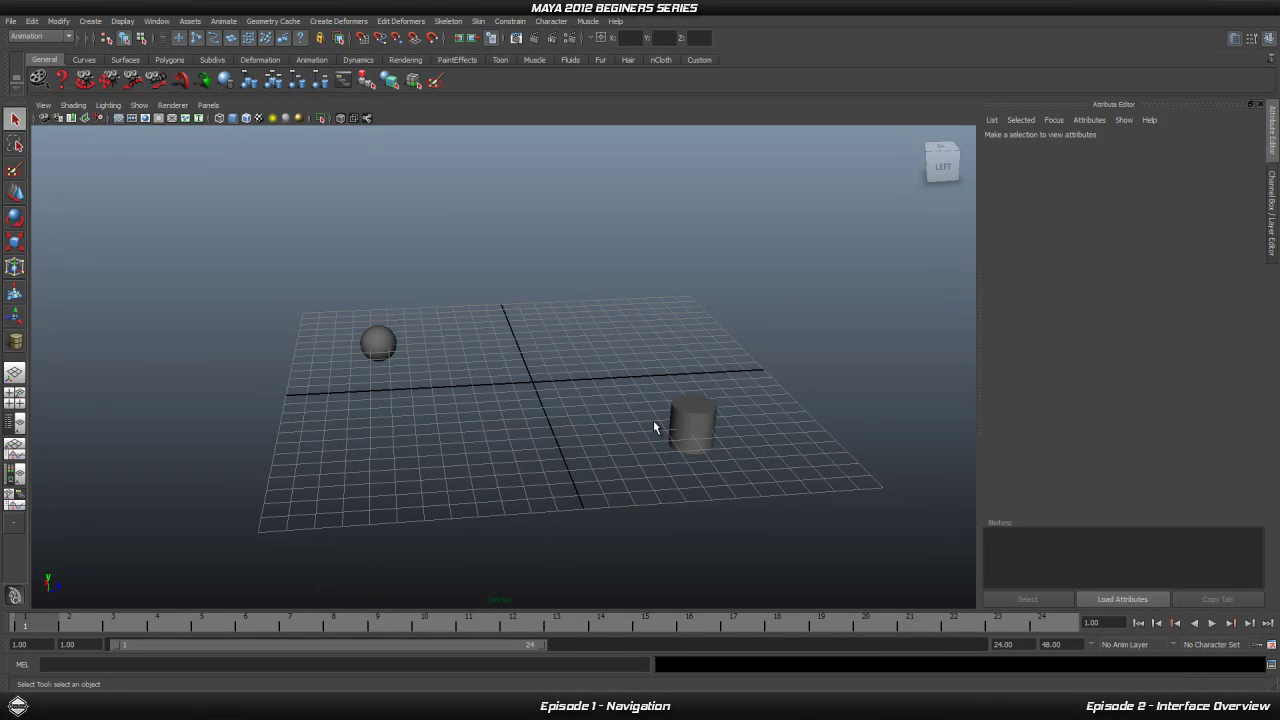
{"action": "left_click_drag", "start_coordinate": [695, 421], "coordinate": [750, 376], "text": "alt"}
{"action": "left_click_drag", "start_coordinate": [745, 444], "coordinate": [642, 447], "text": "alt"}
{"action": "middle_click_drag", "start_coordinate": [642, 447], "coordinate": [500, 444], "text": "alt"}
{"action": "left_click_drag", "start_coordinate": [647, 420], "coordinate": [467, 421], "text": "alt"}
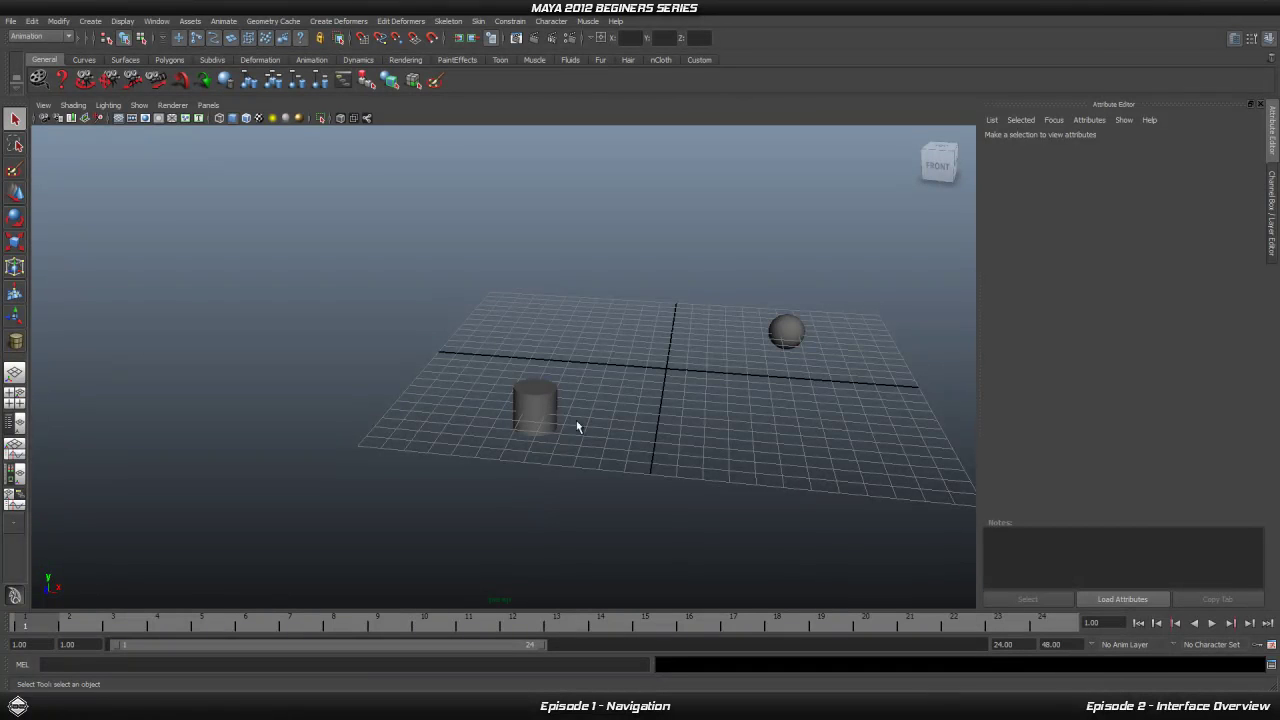
Inspect the cylinder at closer and wider distances by repeatedly zooming in and out
{"action": "right_click_drag", "start_coordinate": [539, 412], "coordinate": [831, 403], "text": "alt"}
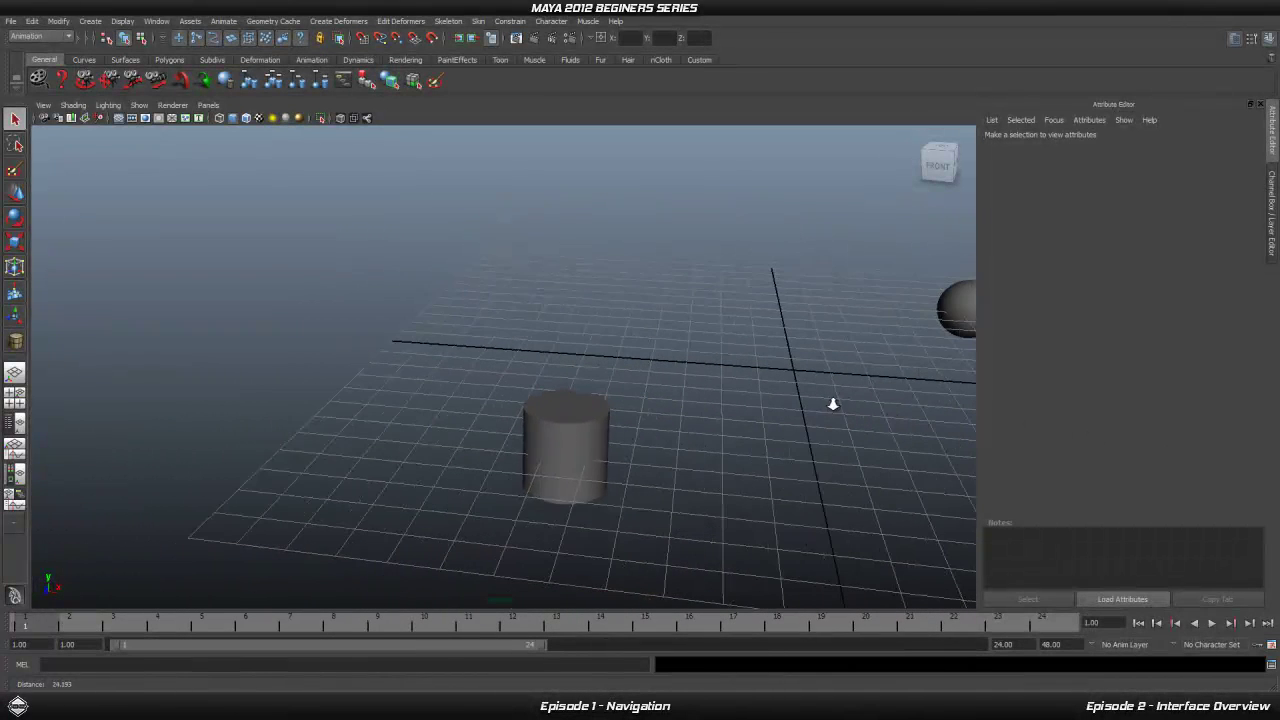
{"action": "right_click_drag", "start_coordinate": [731, 420], "coordinate": [754, 434], "text": "alt"}
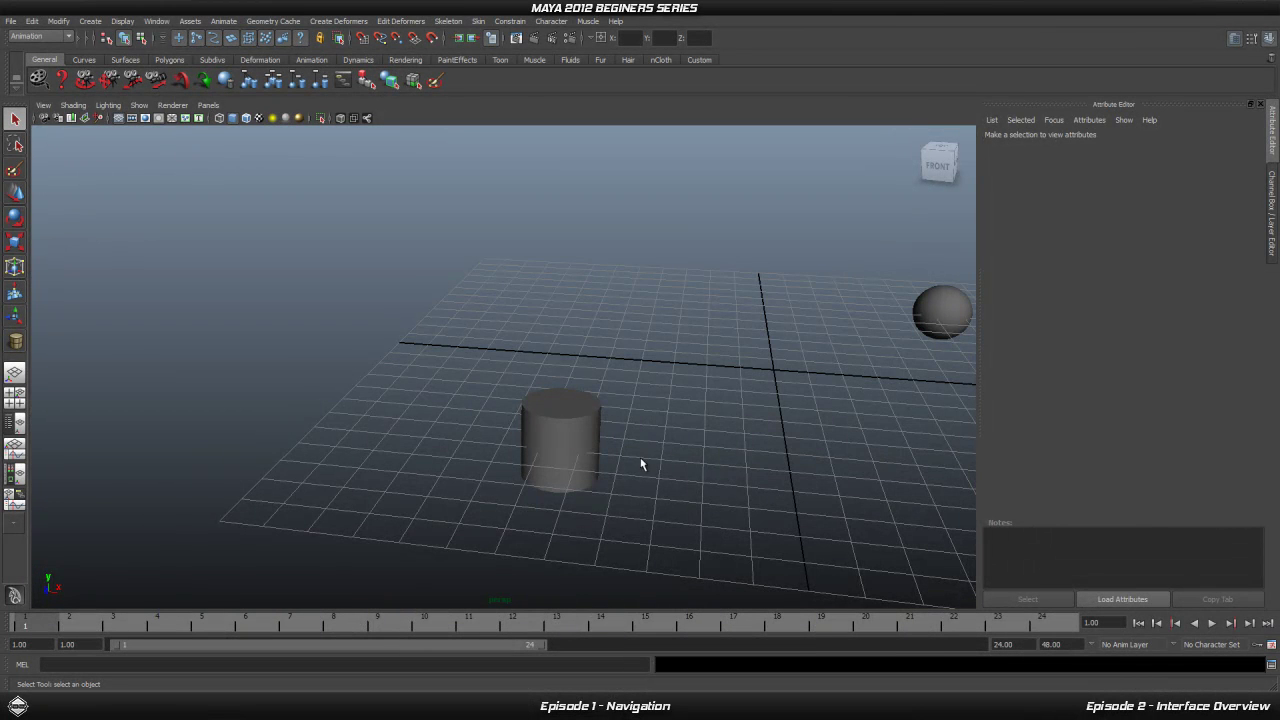
{"action": "scroll", "coordinate": [634, 477], "scroll_direction": "up", "scroll_amount": 5}
{"action": "scroll", "coordinate": [613, 480], "scroll_direction": "down", "scroll_amount": 5}
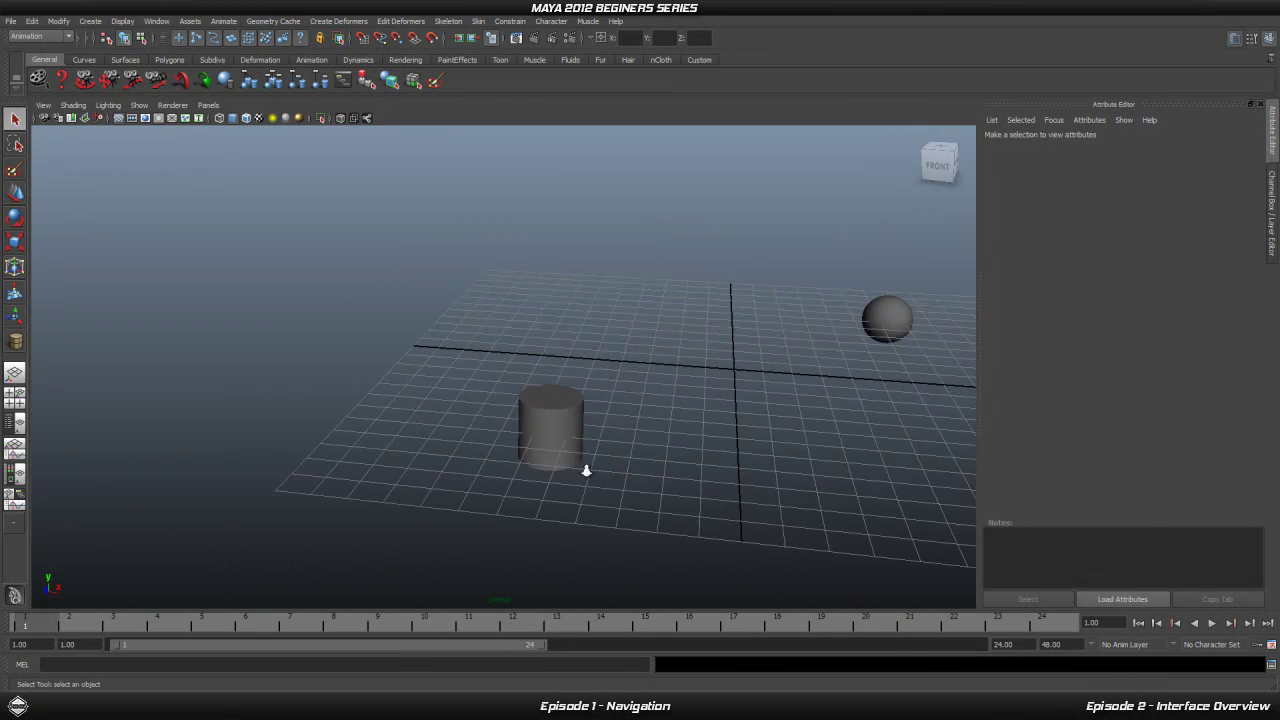
{"action": "scroll", "coordinate": [586, 471], "scroll_direction": "up", "scroll_amount": 6}
{"action": "scroll", "coordinate": [588, 470], "scroll_direction": "down", "scroll_amount": 3}
{"action": "mouse_move", "coordinate": [594, 458]}
{"action": "right_mouse_down", "text": "alt"}
{"action": "mouse_move", "coordinate": [531, 429]}
{"action": "mouse_move", "coordinate": [771, 451]}
{"action": "mouse_move", "coordinate": [569, 431]}
{"action": "mouse_move", "coordinate": [680, 446]}
{"action": "mouse_move", "coordinate": [603, 443]}
{"action": "right_mouse_up", "text": "alt"}
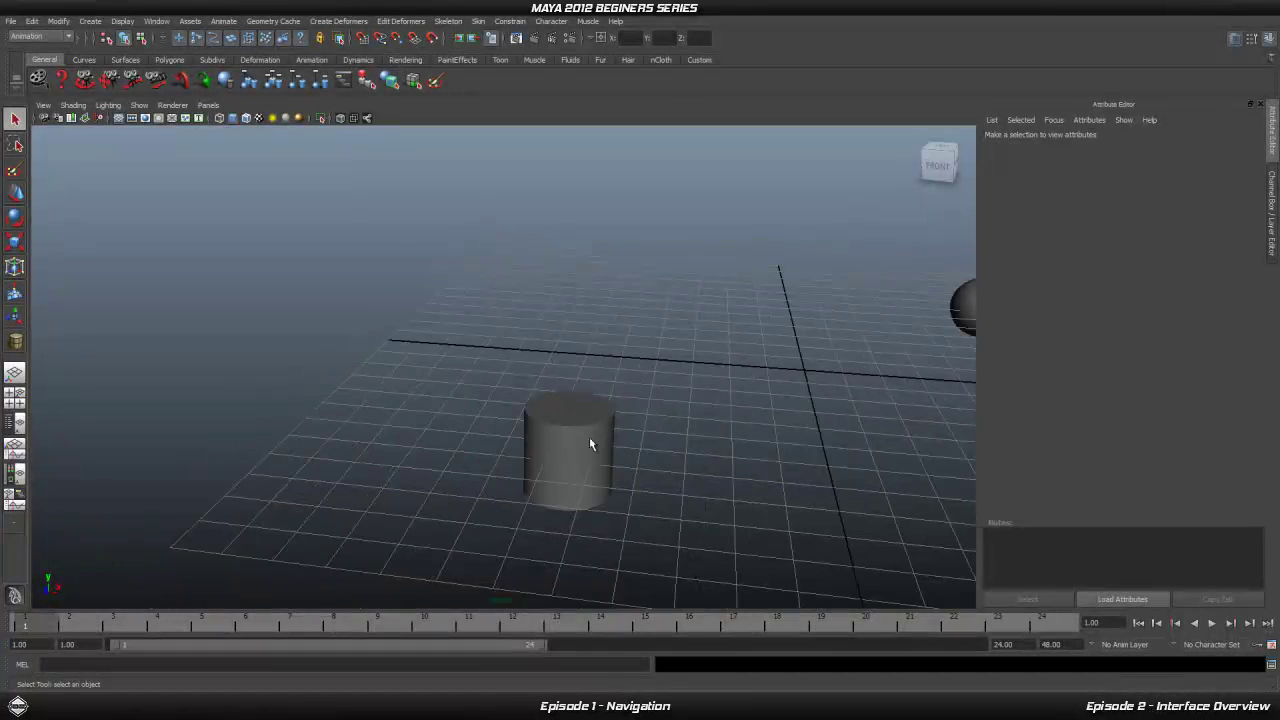
{"action": "scroll", "coordinate": [589, 440], "scroll_direction": "up", "scroll_amount": 3}
{"action": "scroll", "coordinate": [589, 438], "scroll_direction": "down", "scroll_amount": 3}
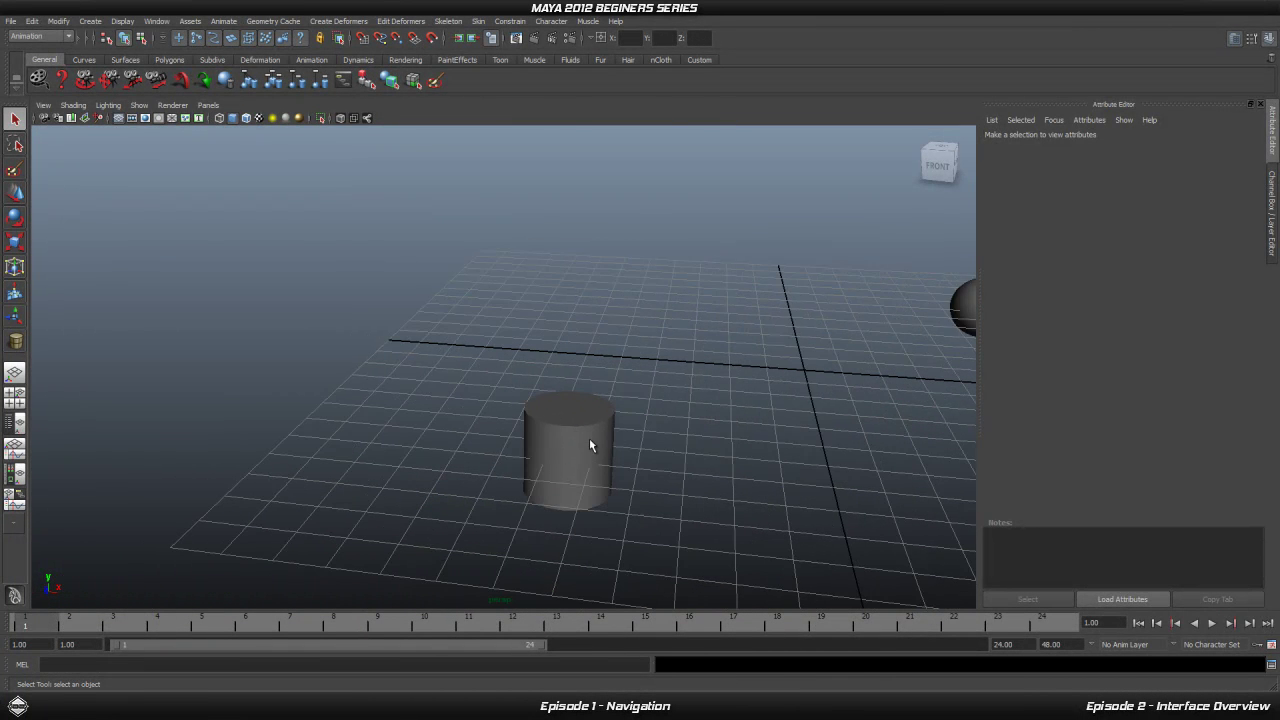
{"action": "scroll", "coordinate": [589, 438], "scroll_direction": "up", "scroll_amount": 3}
{"action": "scroll", "coordinate": [589, 439], "scroll_direction": "down", "scroll_amount": 4}
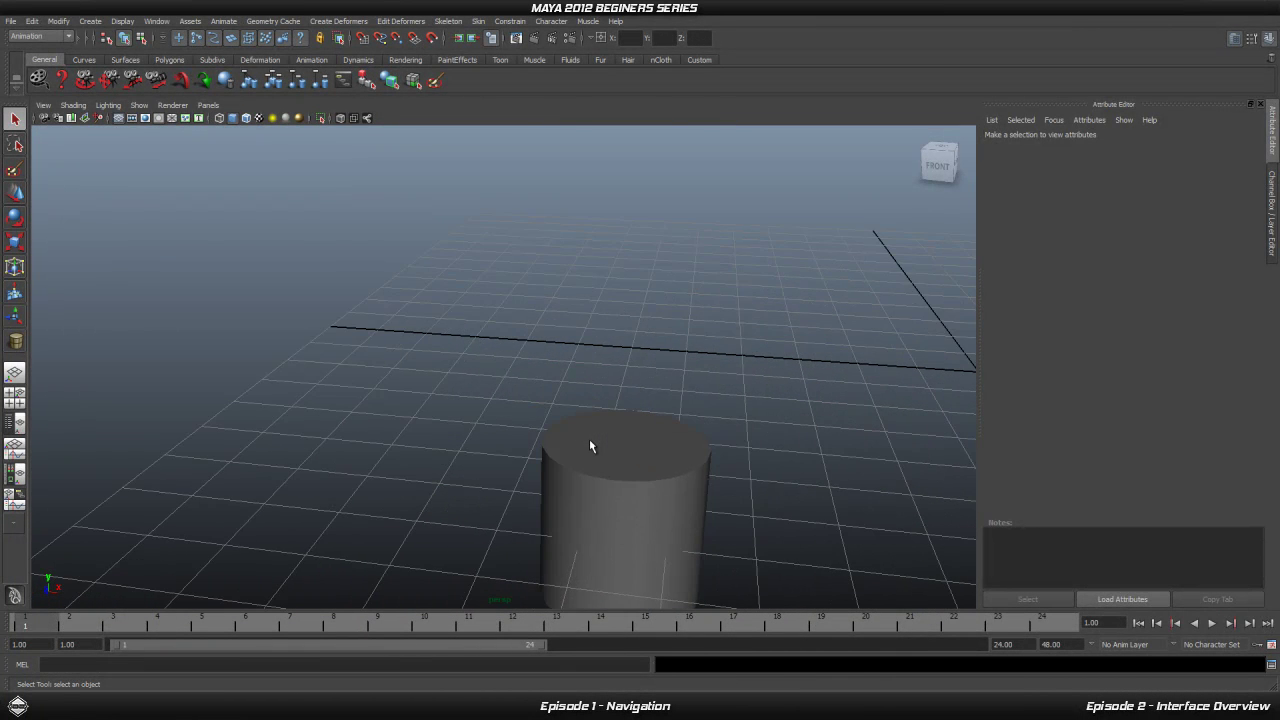
{"action": "scroll", "coordinate": [589, 442], "scroll_direction": "down", "scroll_amount": 3}
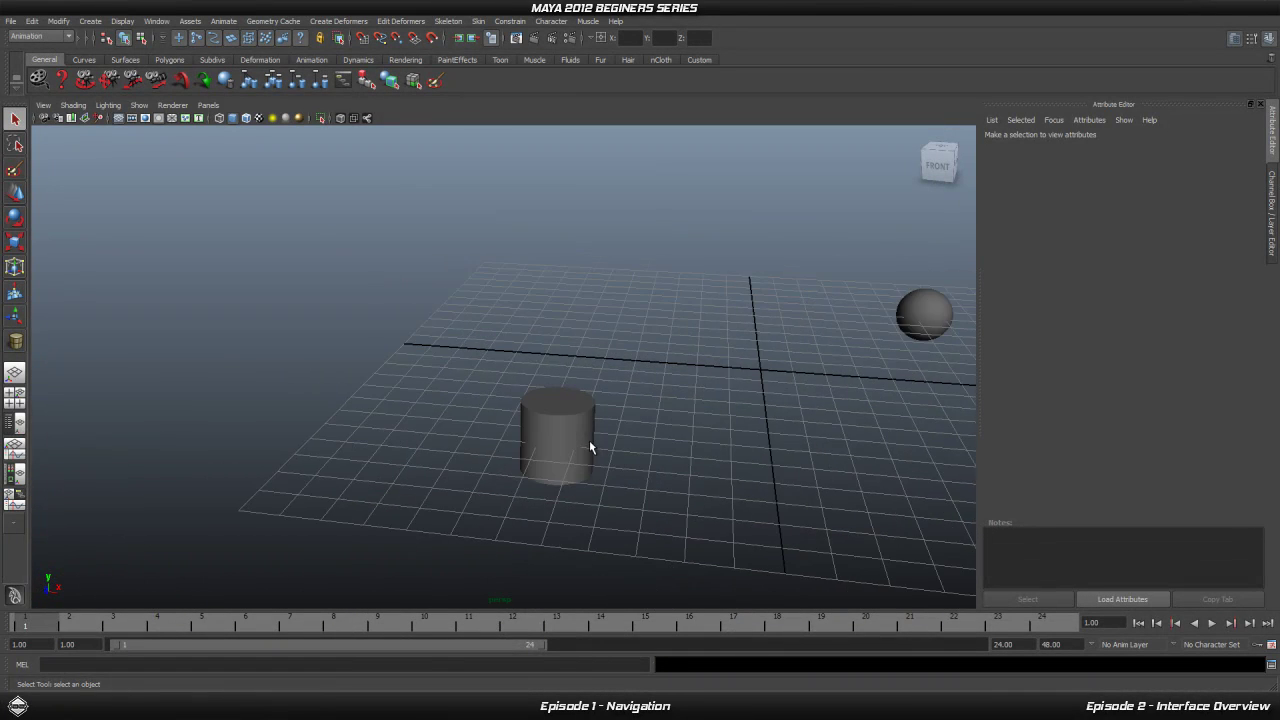
{"action": "scroll", "coordinate": [589, 442], "scroll_direction": "up", "scroll_amount": 2}
{"action": "mouse_move", "coordinate": [589, 442]}
{"action": "right_mouse_down", "text": "alt"}
{"action": "mouse_move", "coordinate": [771, 471]}
{"action": "mouse_move", "coordinate": [680, 457]}
{"action": "mouse_move", "coordinate": [608, 423]}
{"action": "mouse_move", "coordinate": [599, 431]}
{"action": "mouse_move", "coordinate": [614, 433]}
{"action": "mouse_move", "coordinate": [580, 430]}
{"action": "mouse_move", "coordinate": [623, 430]}
{"action": "mouse_move", "coordinate": [589, 430]}
{"action": "right_mouse_up", "text": "alt"}
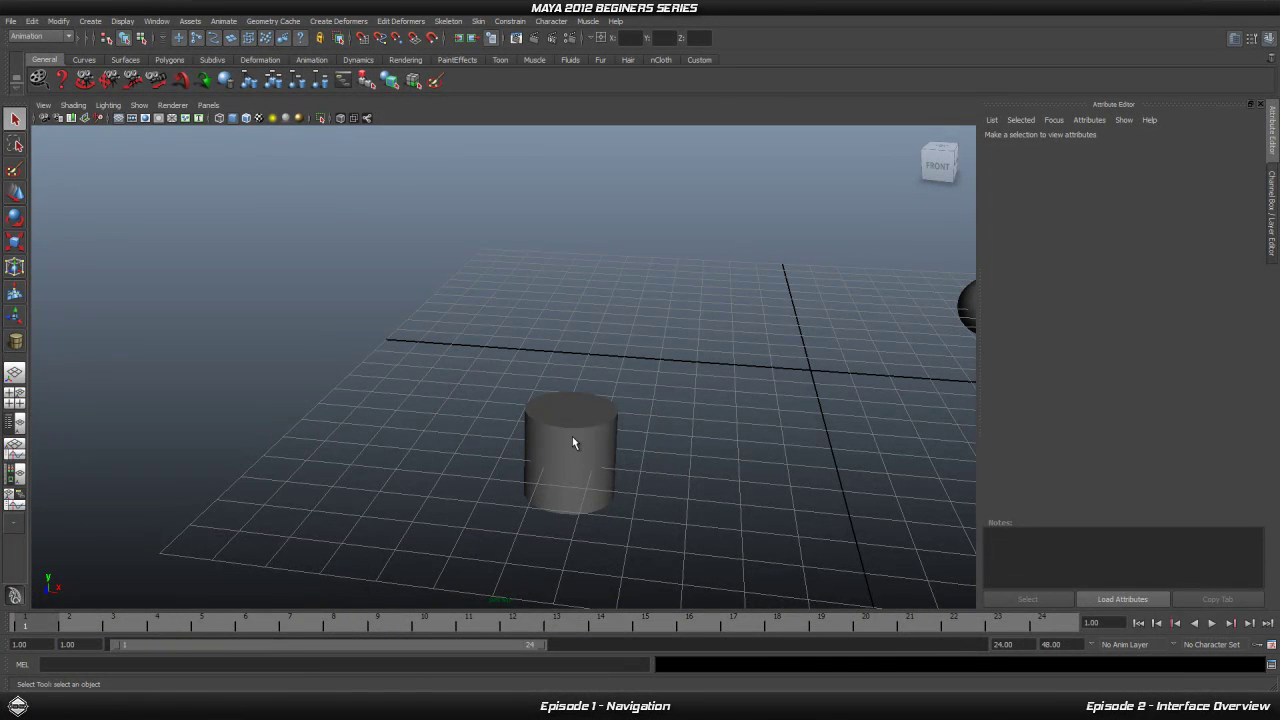
Select the cylinder and frame it in the perspective view
{"action": "left_click_drag", "start_coordinate": [599, 418], "coordinate": [541, 441], "text": "alt"}
{"action": "left_click_drag", "start_coordinate": [463, 407], "coordinate": [545, 344], "text": "alt"}
{"action": "right_click_drag", "start_coordinate": [545, 344], "coordinate": [228, 319], "text": "alt"}
{"action": "left_click_drag", "start_coordinate": [737, 307], "coordinate": [502, 440], "text": "alt"}
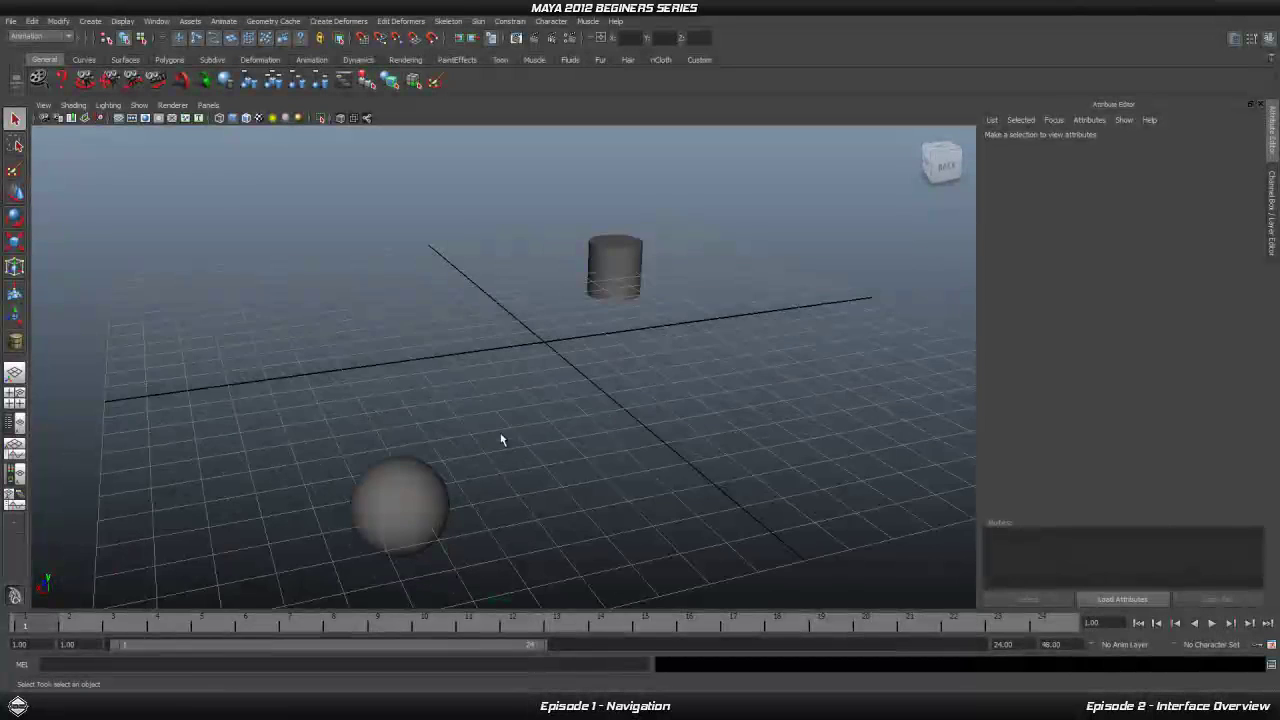
{"action": "scroll", "coordinate": [502, 440], "scroll_direction": "up", "scroll_amount": 5}
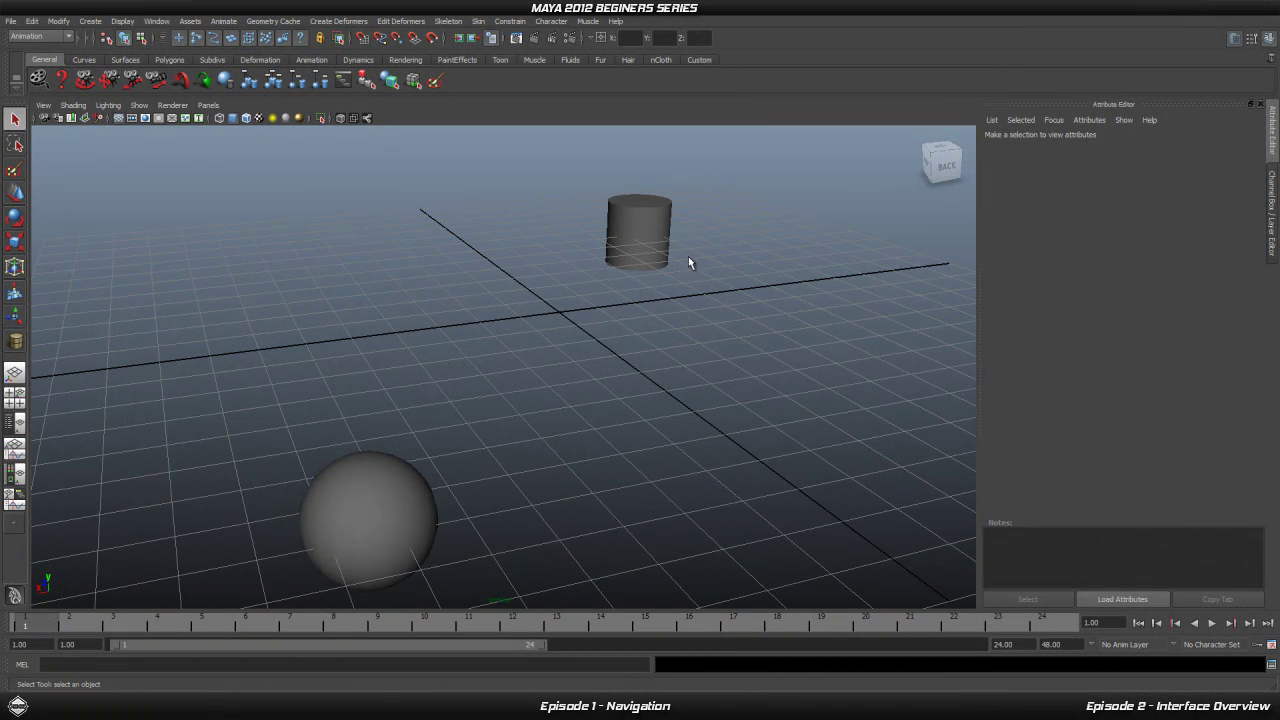
{"action": "left_click", "coordinate": [652, 218]}
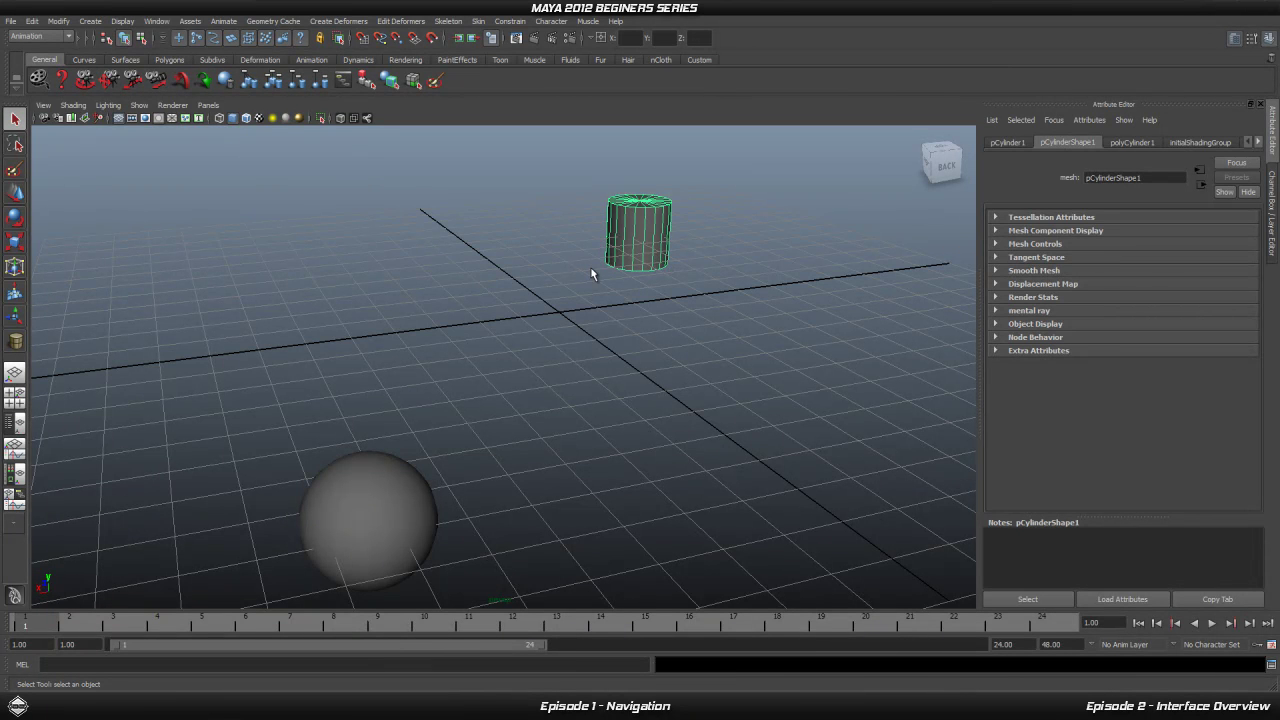
{"action": "key", "text": "f"}
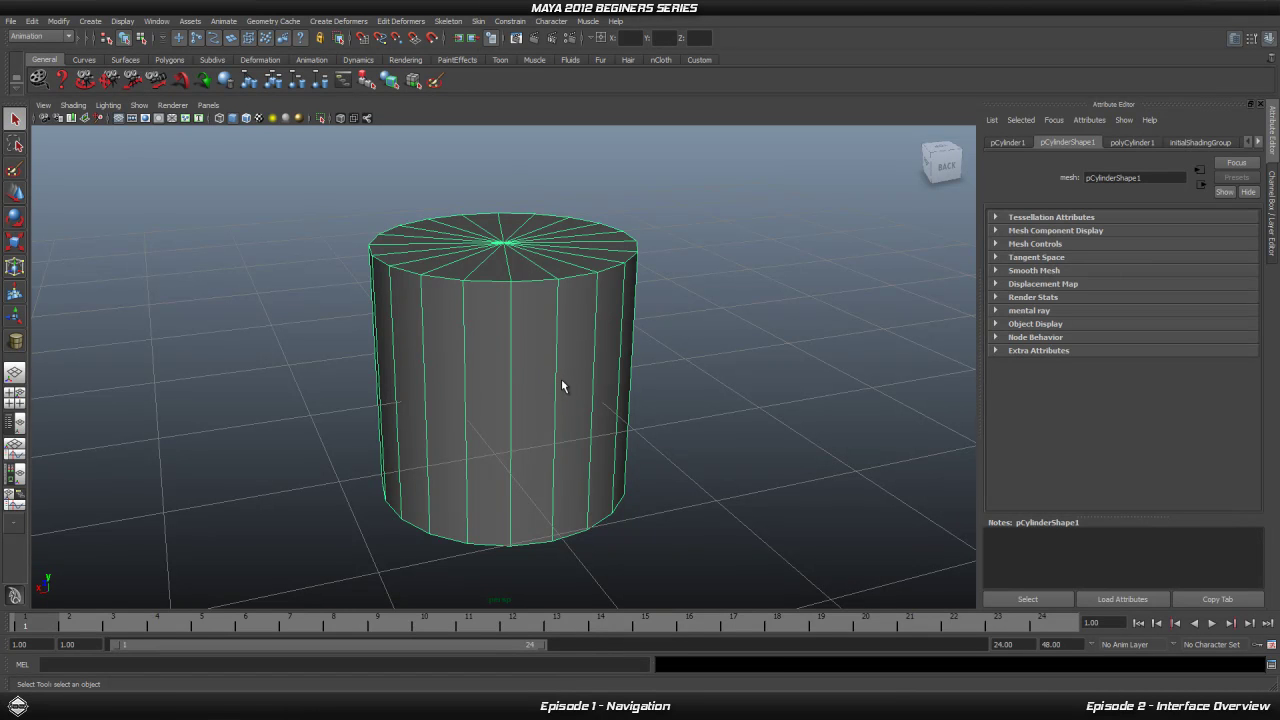
Look around the framed cylinder, then select the sphere and frame it in the perspective view
{"action": "left_click_drag", "start_coordinate": [579, 361], "coordinate": [466, 381]}
{"action": "scroll", "coordinate": [490, 384], "scroll_direction": "down", "scroll_amount": 5}
{"action": "scroll", "coordinate": [513, 385], "scroll_direction": "up", "scroll_amount": 5}
{"action": "scroll", "coordinate": [513, 385], "scroll_direction": "down", "scroll_amount": 2}
{"action": "scroll", "coordinate": [513, 385], "scroll_direction": "up", "scroll_amount": 2}
{"action": "left_click_drag", "start_coordinate": [504, 393], "coordinate": [530, 339], "text": "alt"}
{"action": "middle_click_drag", "start_coordinate": [442, 318], "coordinate": [482, 364], "text": "alt"}
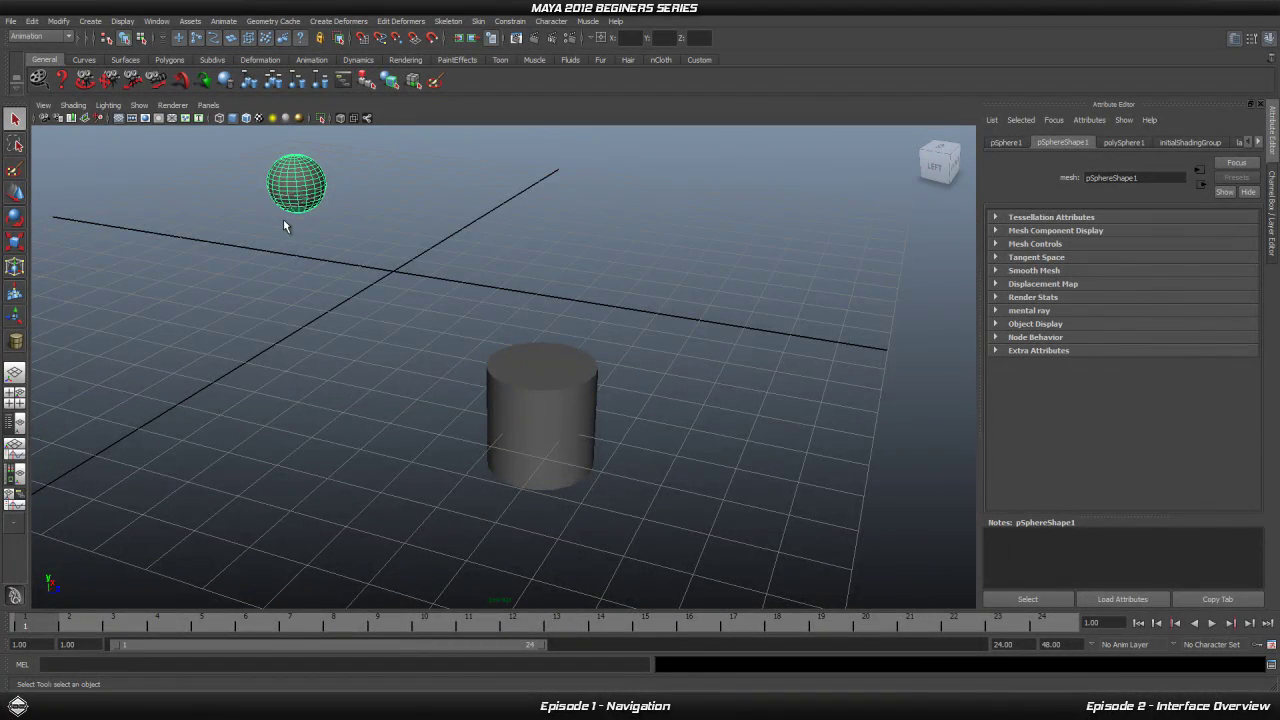
{"action": "key", "text": "f"}
Box-select the sphere and cylinder together, repeat the selection, and clear it
{"action": "left_click_drag", "start_coordinate": [283, 326], "coordinate": [529, 353], "text": "alt"}
{"action": "right_click_drag", "start_coordinate": [529, 353], "coordinate": [486, 349], "text": "alt"}
{"action": "mouse_move", "coordinate": [568, 340]}
{"action": "left_mouse_down", "text": "alt"}
{"action": "mouse_move", "coordinate": [586, 306]}
{"action": "mouse_move", "coordinate": [389, 437]}
{"action": "mouse_move", "coordinate": [486, 336]}
{"action": "mouse_move", "coordinate": [657, 349]}
{"action": "mouse_move", "coordinate": [573, 345]}
{"action": "left_mouse_up", "text": "alt"}
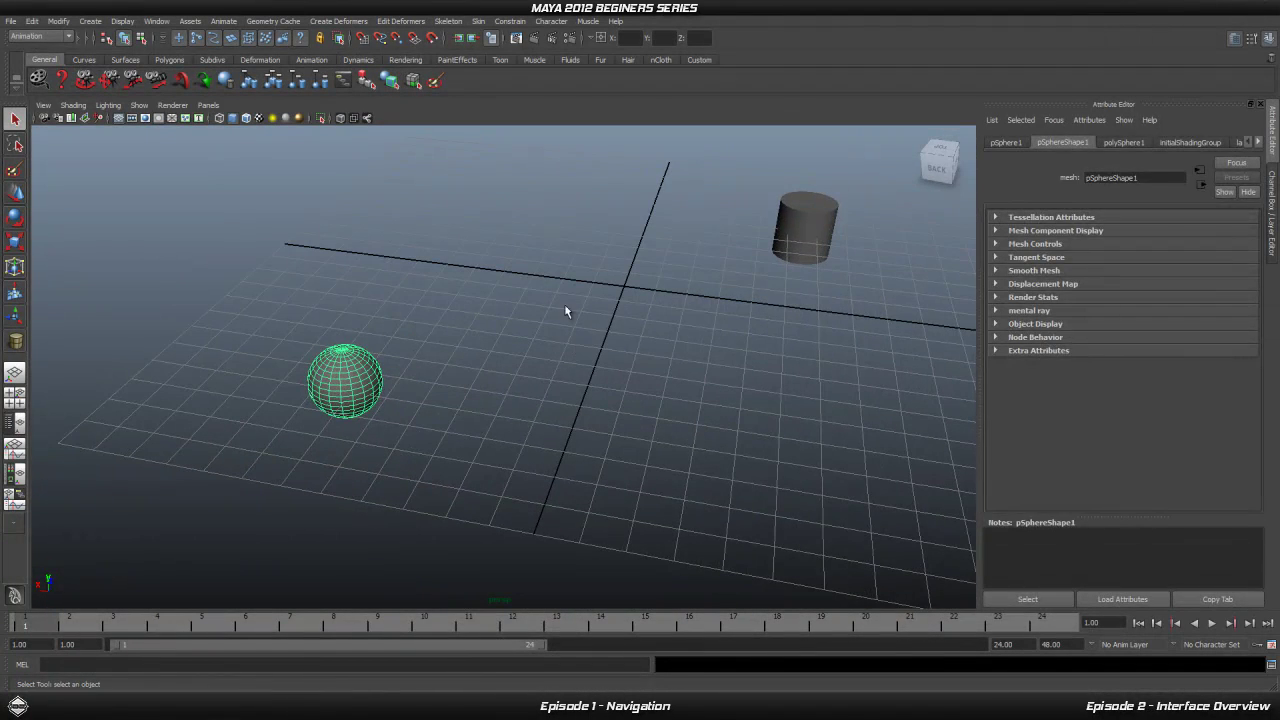
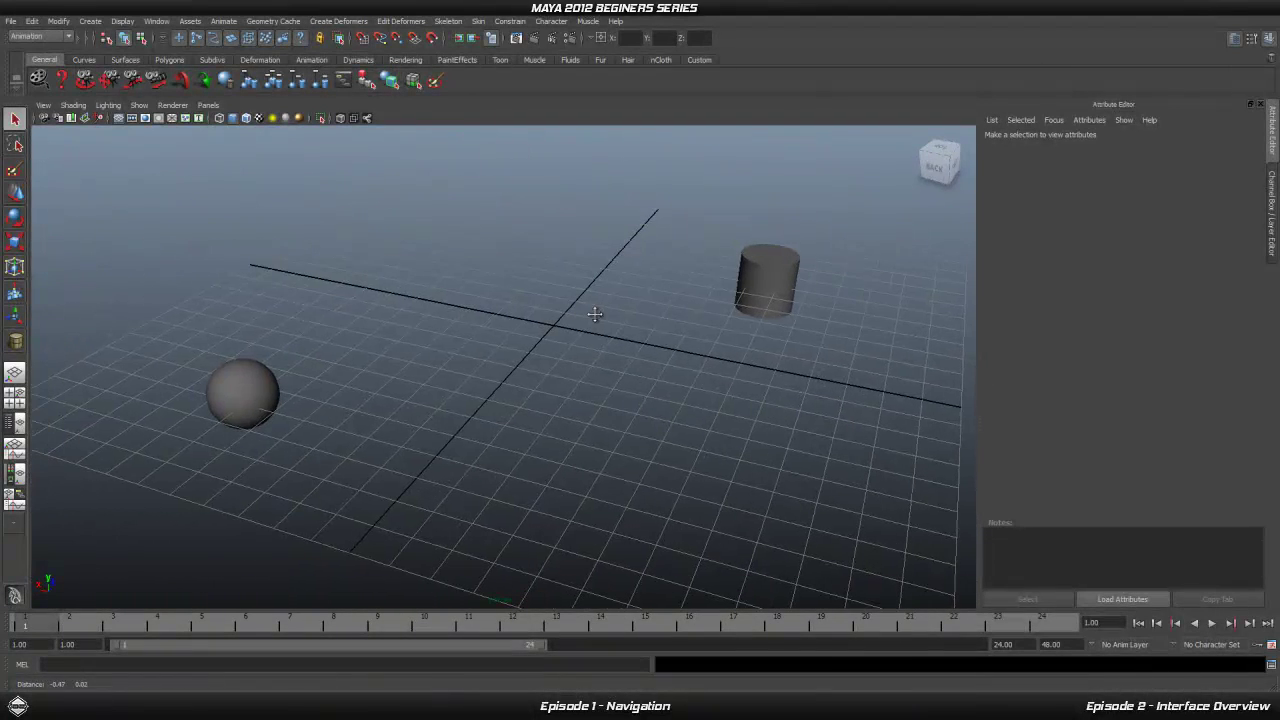
{"action": "left_click_drag", "start_coordinate": [180, 232], "coordinate": [946, 463]}
{"action": "key", "text": "4"}
{"action": "right_click_drag", "start_coordinate": [946, 463], "coordinate": [796, 450], "text": "alt"}
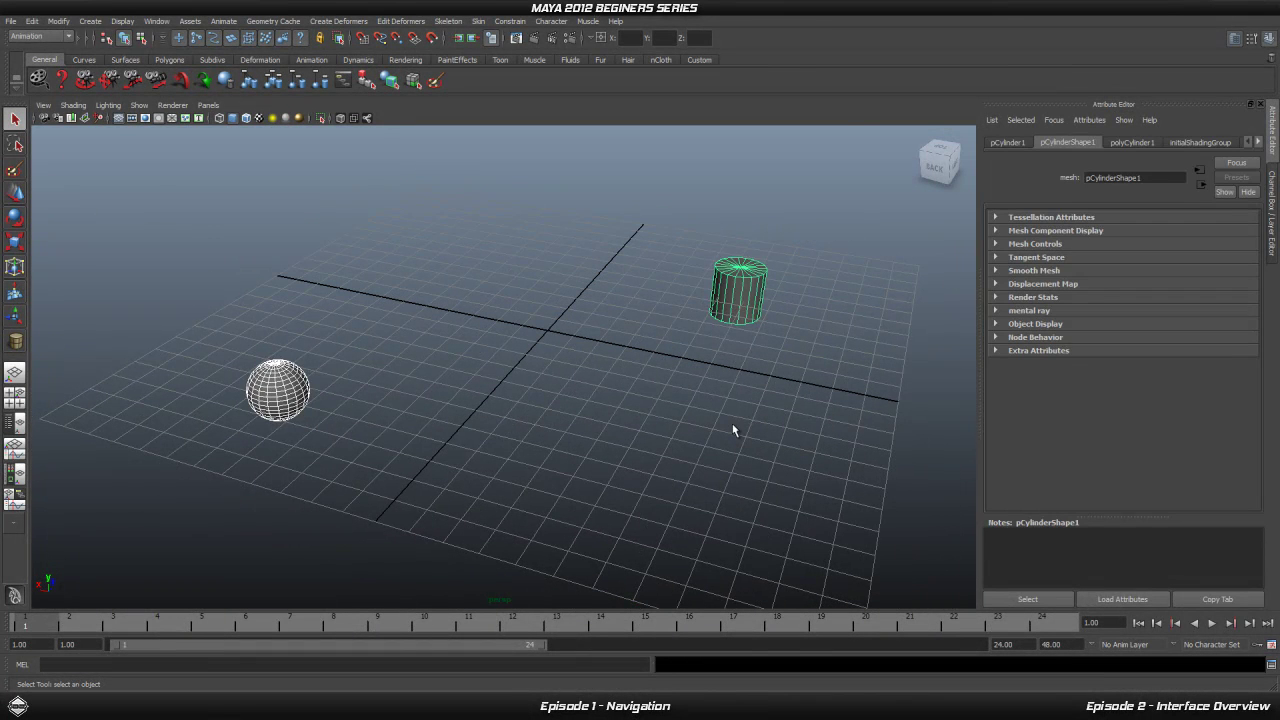
{"action": "left_click", "coordinate": [733, 424]}
{"action": "key", "text": "5"}
{"action": "left_click_drag", "start_coordinate": [818, 410], "coordinate": [196, 234]}
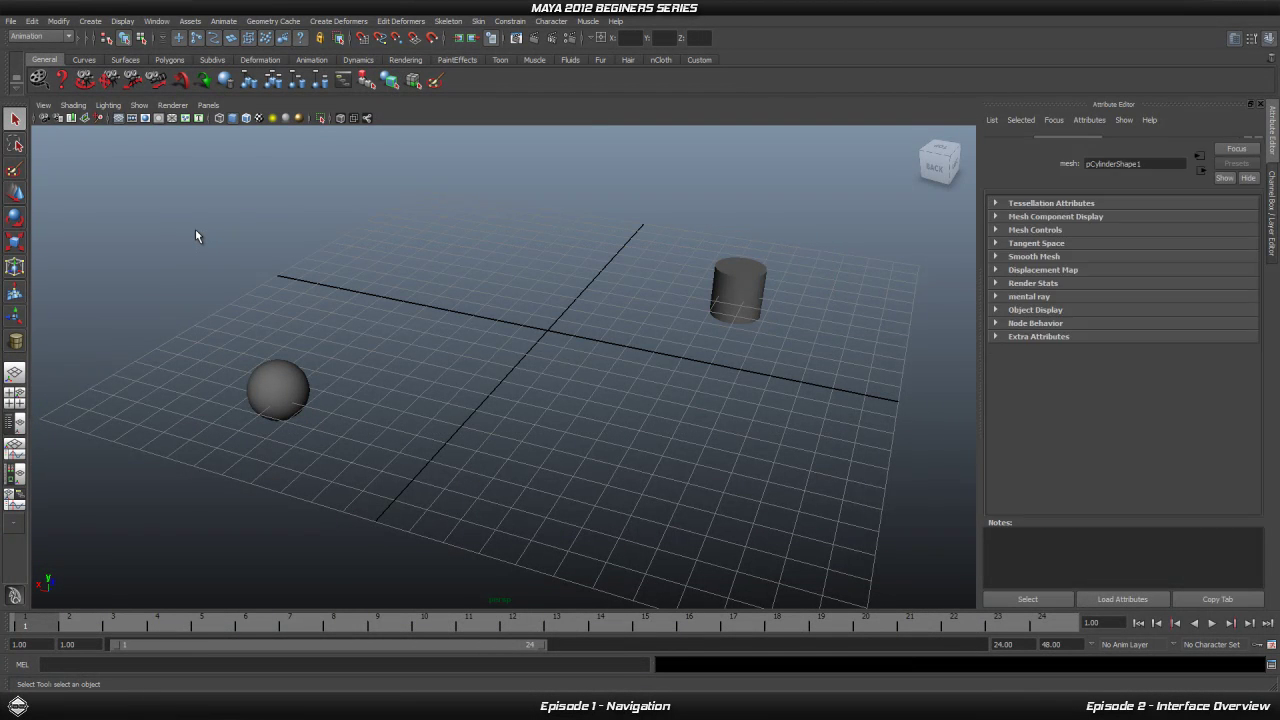
{"action": "left_click", "coordinate": [494, 306]}
Select the sphere, add the cylinder to the selection, and view both objects from other angles
{"action": "left_click", "coordinate": [275, 386]}
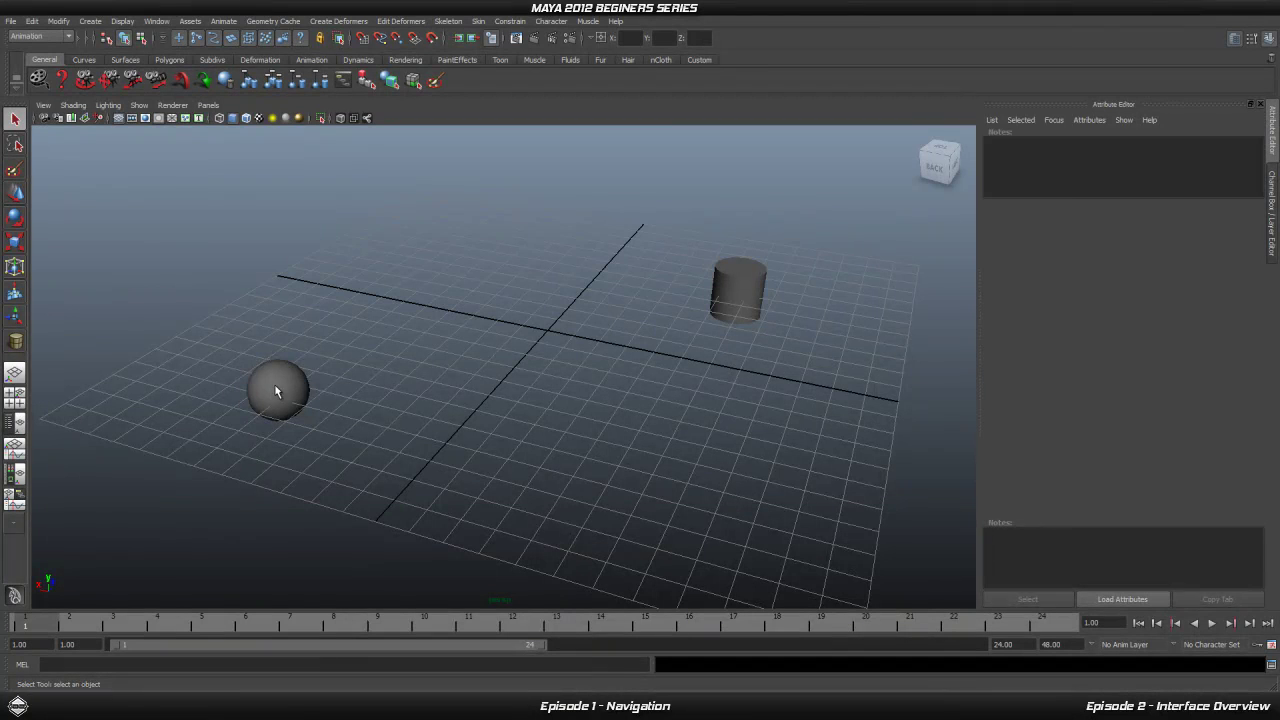
{"action": "left_click", "coordinate": [730, 294]}
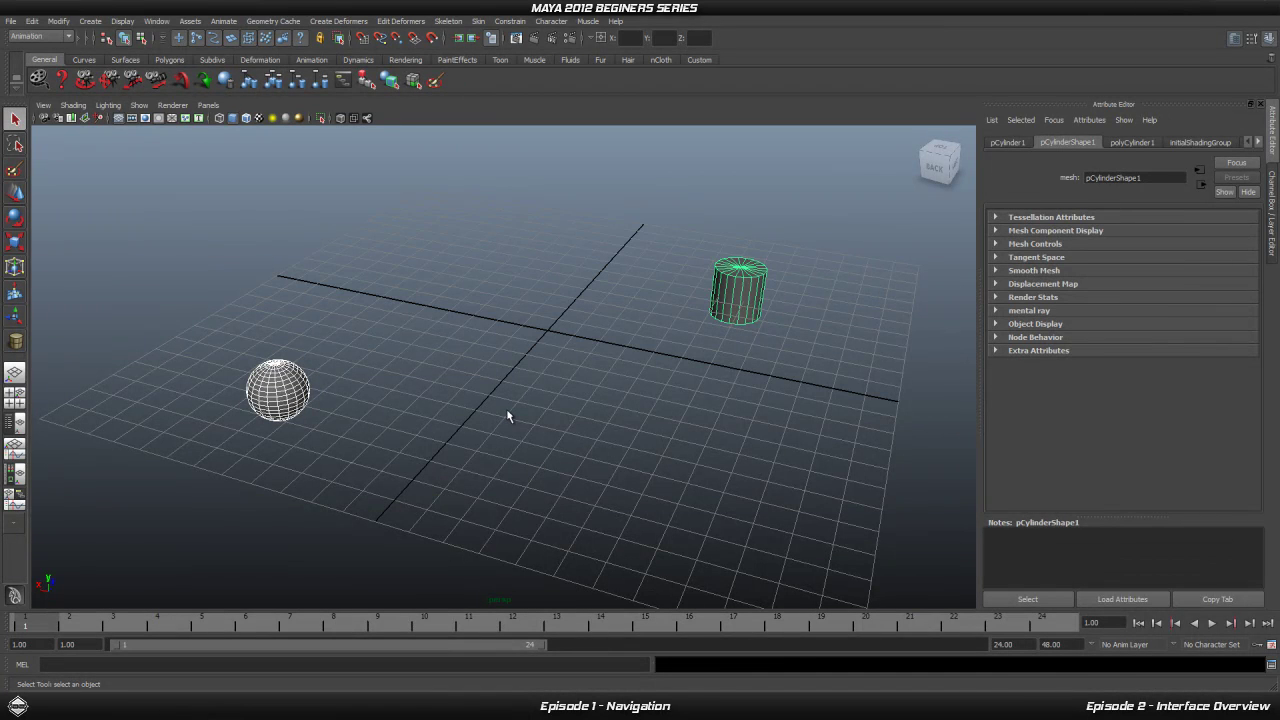
{"action": "left_click_drag", "start_coordinate": [534, 326], "coordinate": [455, 380], "text": "alt"}
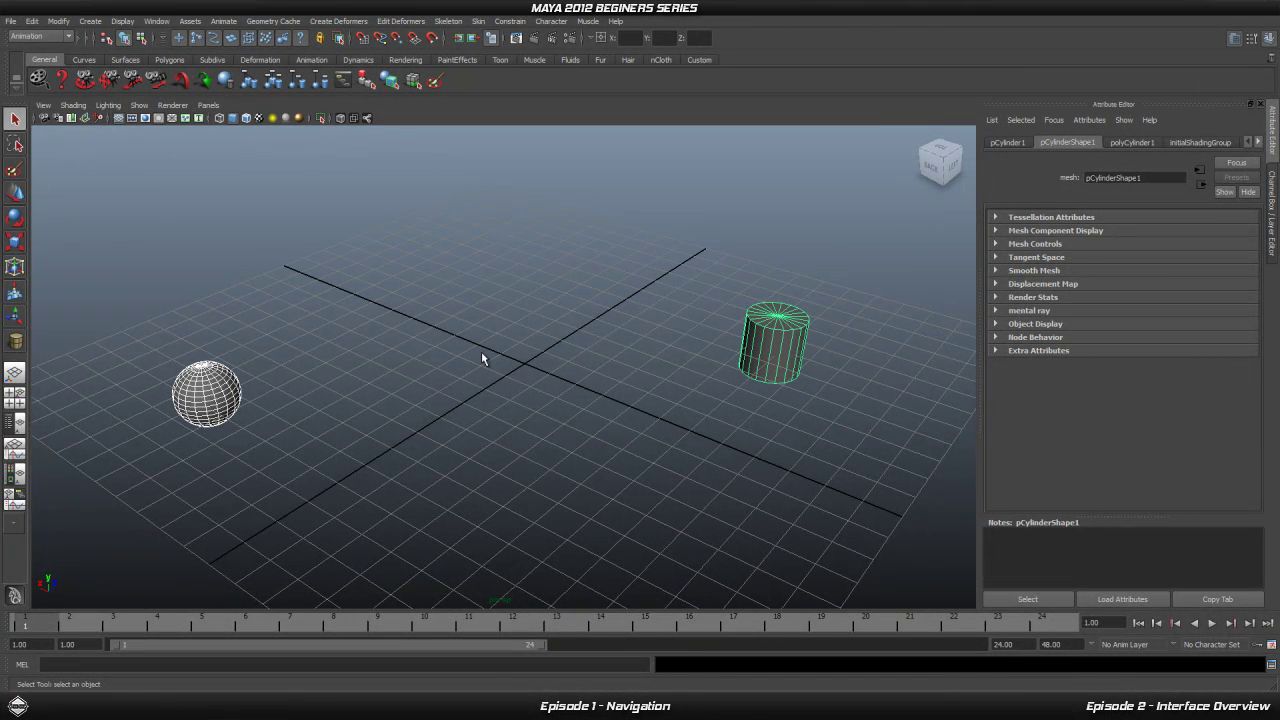
{"action": "left_click_drag", "start_coordinate": [536, 377], "coordinate": [503, 357], "text": "alt"}
{"action": "mouse_move", "coordinate": [640, 329]}
{"action": "left_mouse_down", "text": "alt"}
{"action": "mouse_move", "coordinate": [439, 327]}
{"action": "mouse_move", "coordinate": [526, 334]}
{"action": "mouse_move", "coordinate": [471, 348]}
{"action": "left_mouse_up", "text": "alt"}
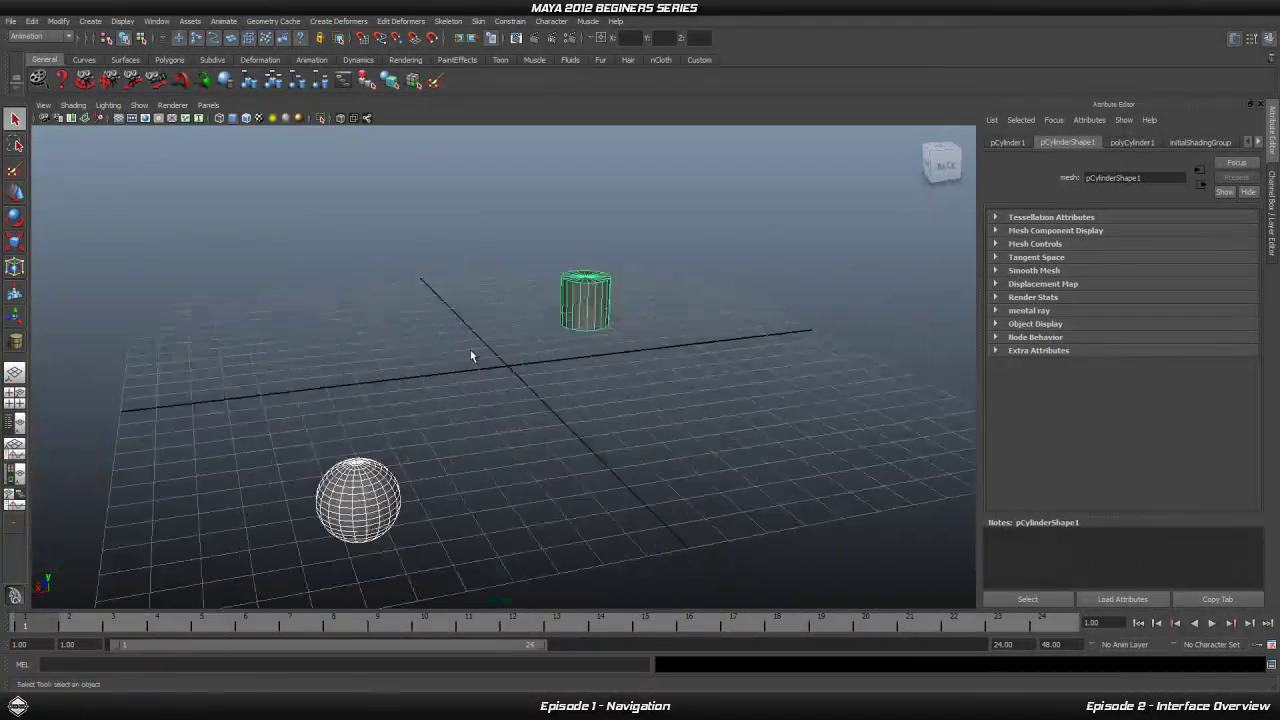
Display the objects smooth shaded, clear the selection, and reset the perspective camera to its home view
{"action": "key", "text": "5"}
{"action": "left_click", "coordinate": [358, 350]}
{"action": "left_click_drag", "start_coordinate": [358, 350], "coordinate": [526, 343], "text": "alt"}
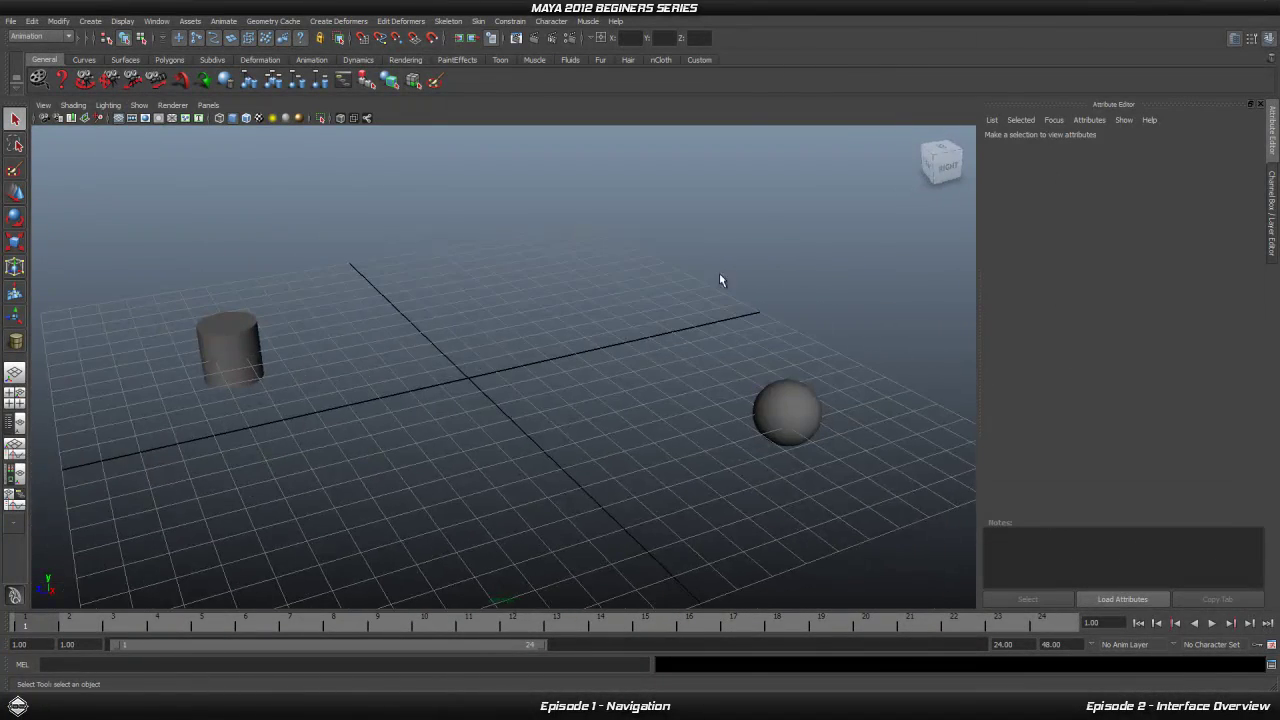
{"action": "left_click", "coordinate": [913, 139]}
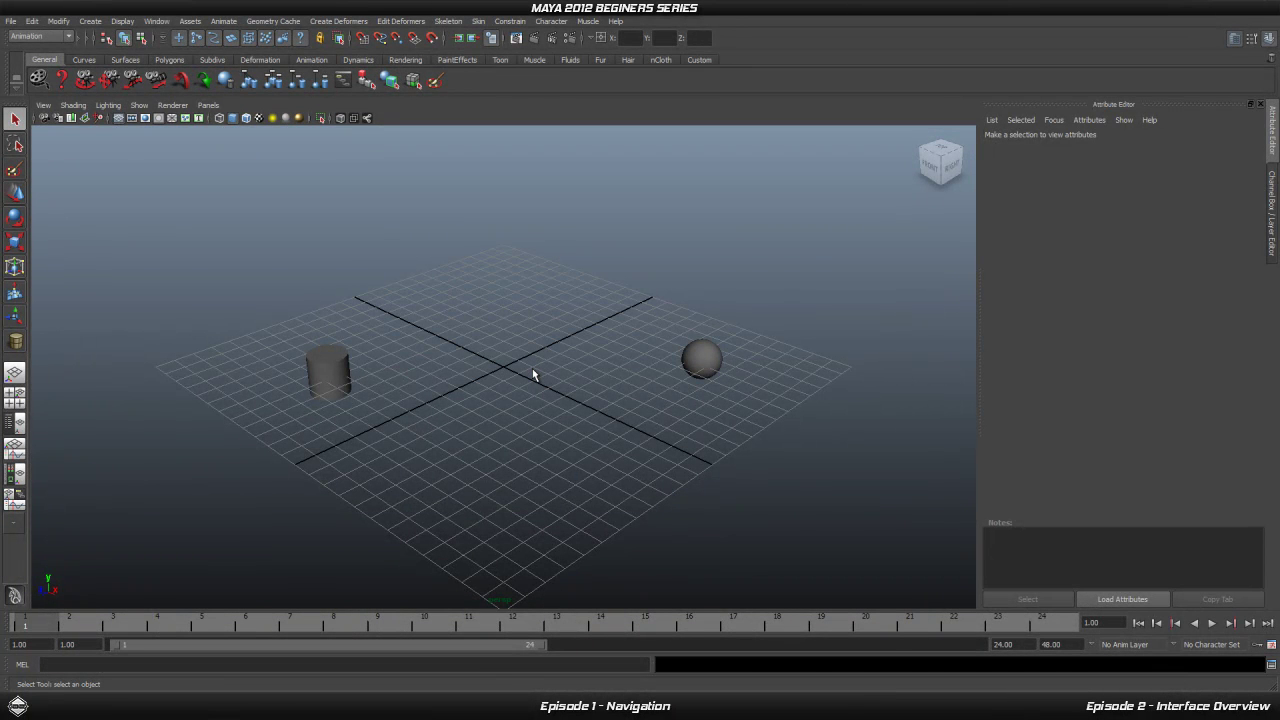
Switch to the four-view layout and activate the top, front, side and perspective views in turn
{"action": "key", "text": "space"}
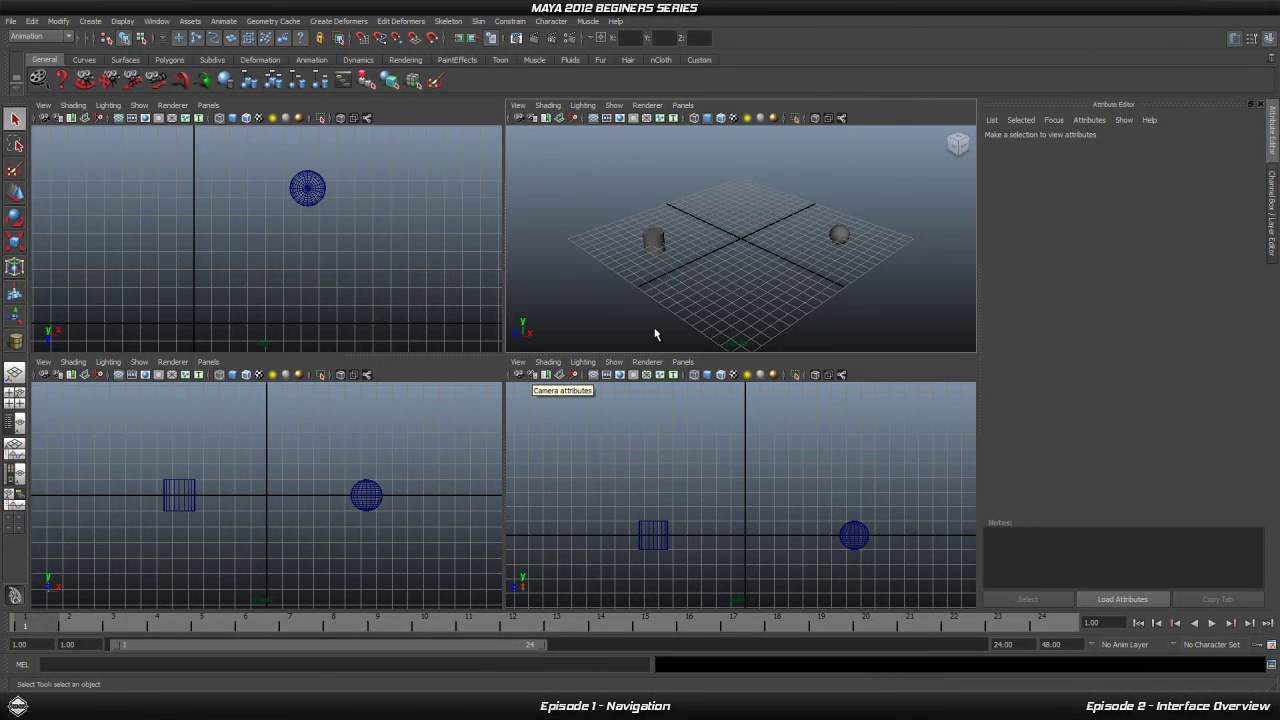
{"action": "left_click", "coordinate": [372, 296]}
{"action": "left_click", "coordinate": [388, 427]}
{"action": "left_click", "coordinate": [586, 457]}
{"action": "left_click", "coordinate": [660, 302]}
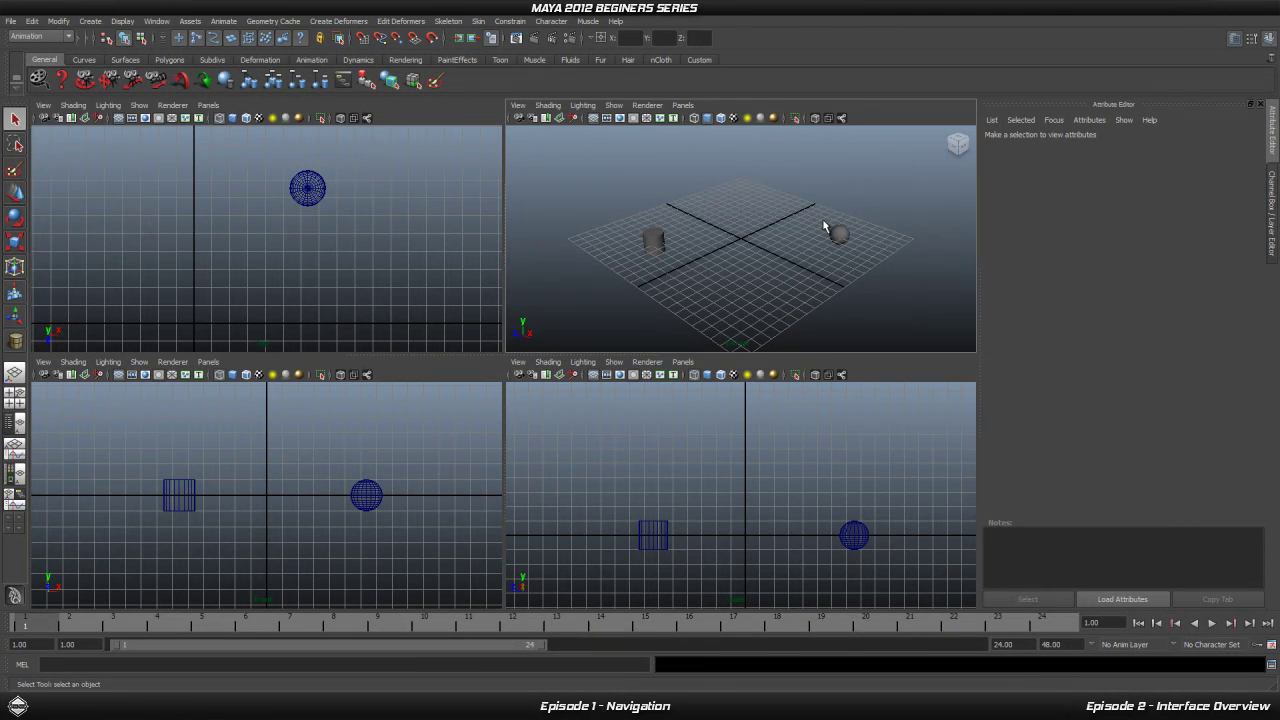
{"action": "left_click", "coordinate": [766, 472]}
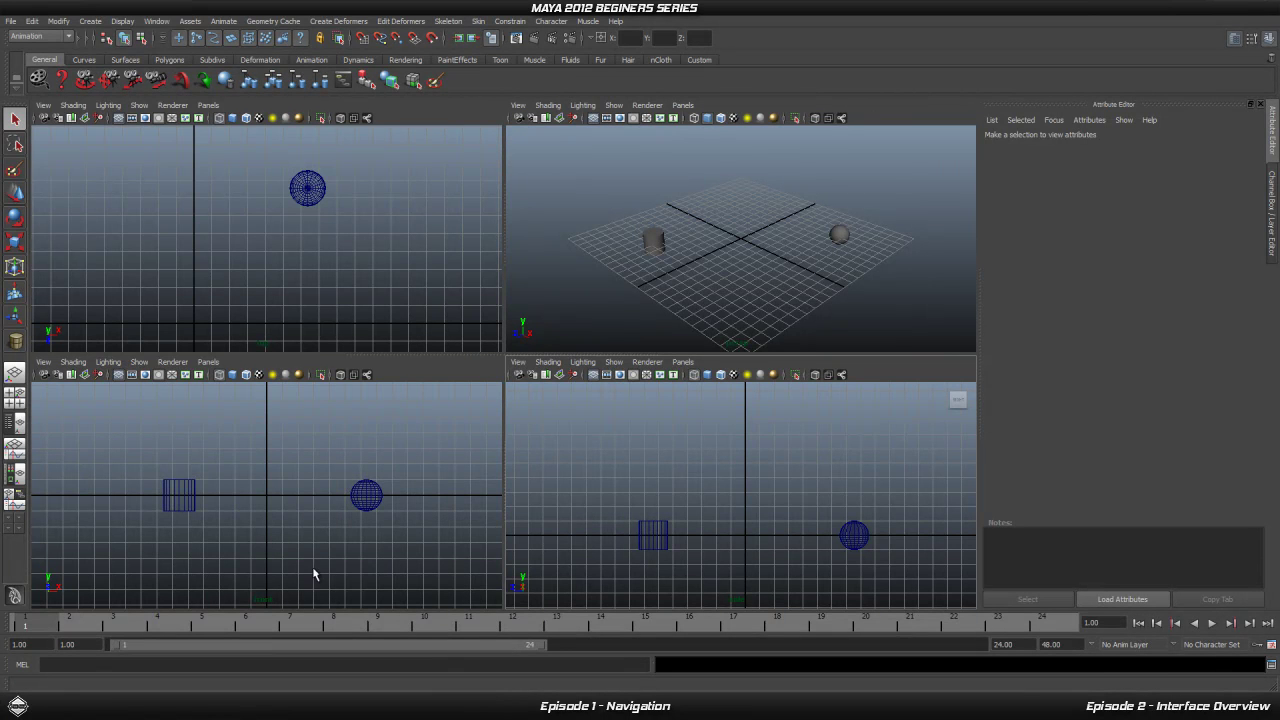
{"action": "left_click", "coordinate": [306, 280]}
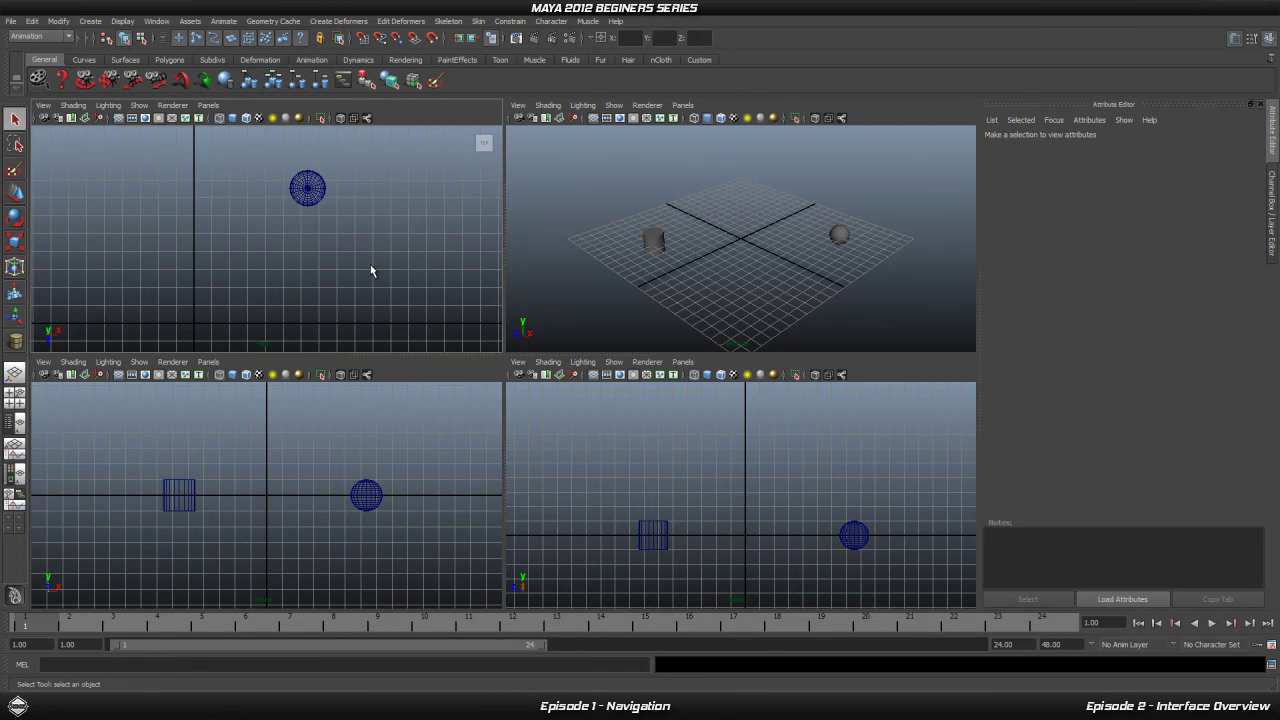
{"action": "left_click", "coordinate": [816, 522]}
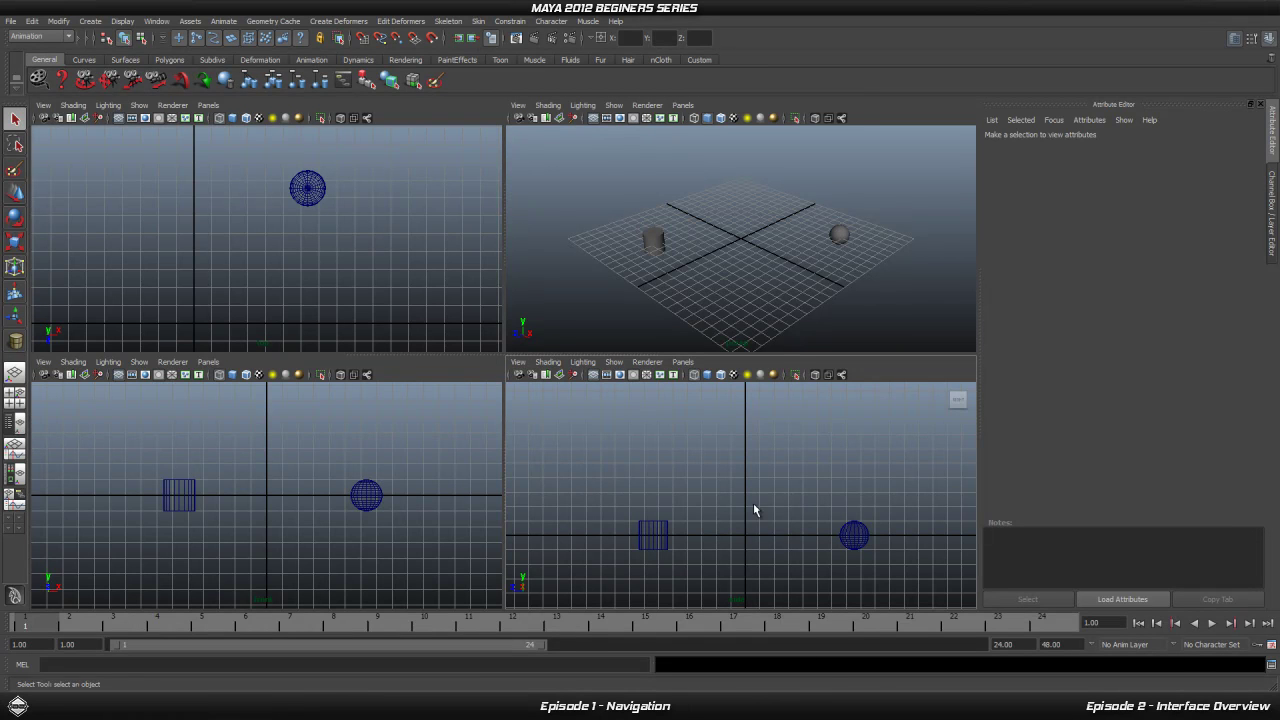
Pan the perspective view slightly in the four-view layout, then maximize the side view
{"action": "middle_click_drag", "start_coordinate": [790, 324], "coordinate": [788, 320], "text": "alt"}
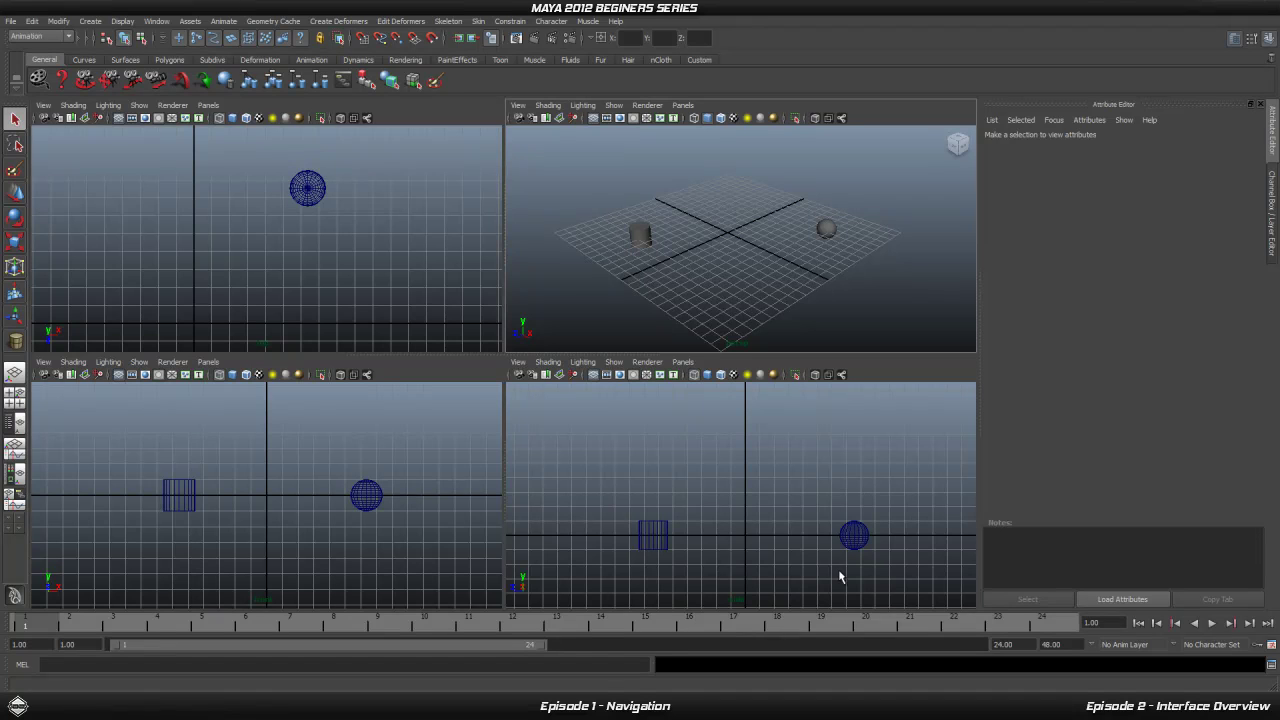
{"action": "left_click", "coordinate": [778, 556]}
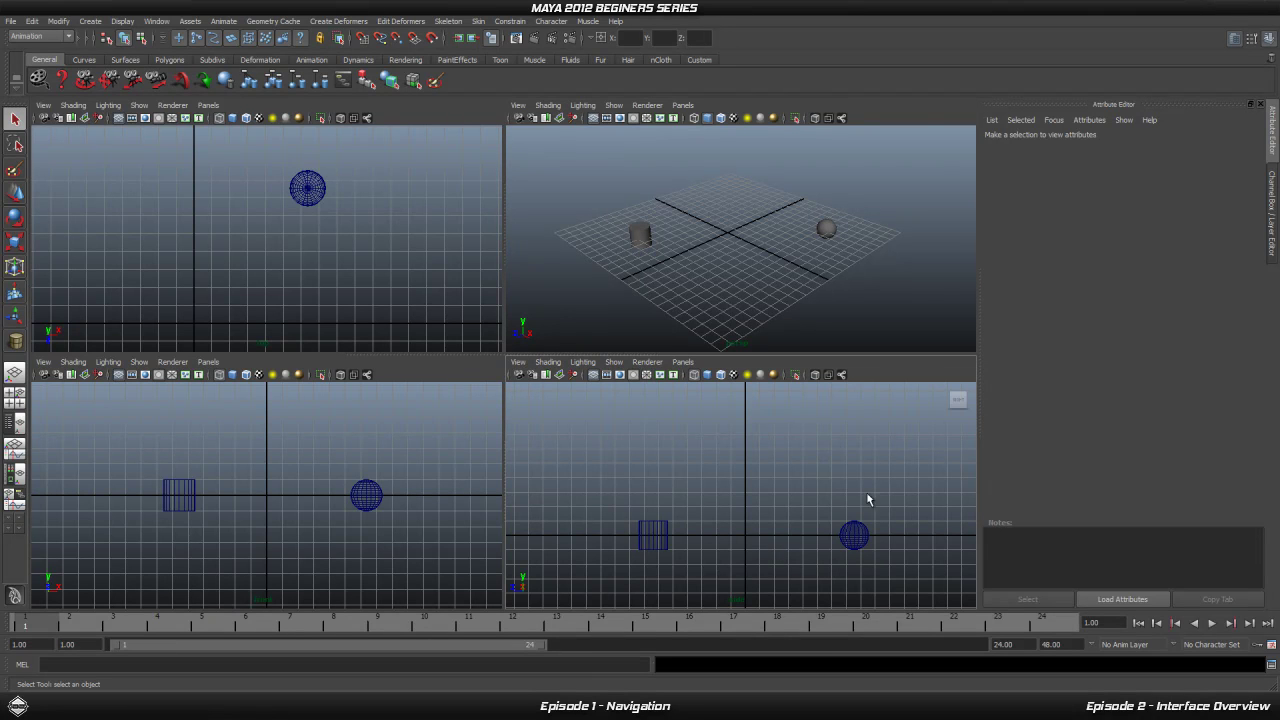
{"action": "left_click", "coordinate": [756, 258]}
{"action": "left_click", "coordinate": [764, 476]}
{"action": "key", "text": "space"}
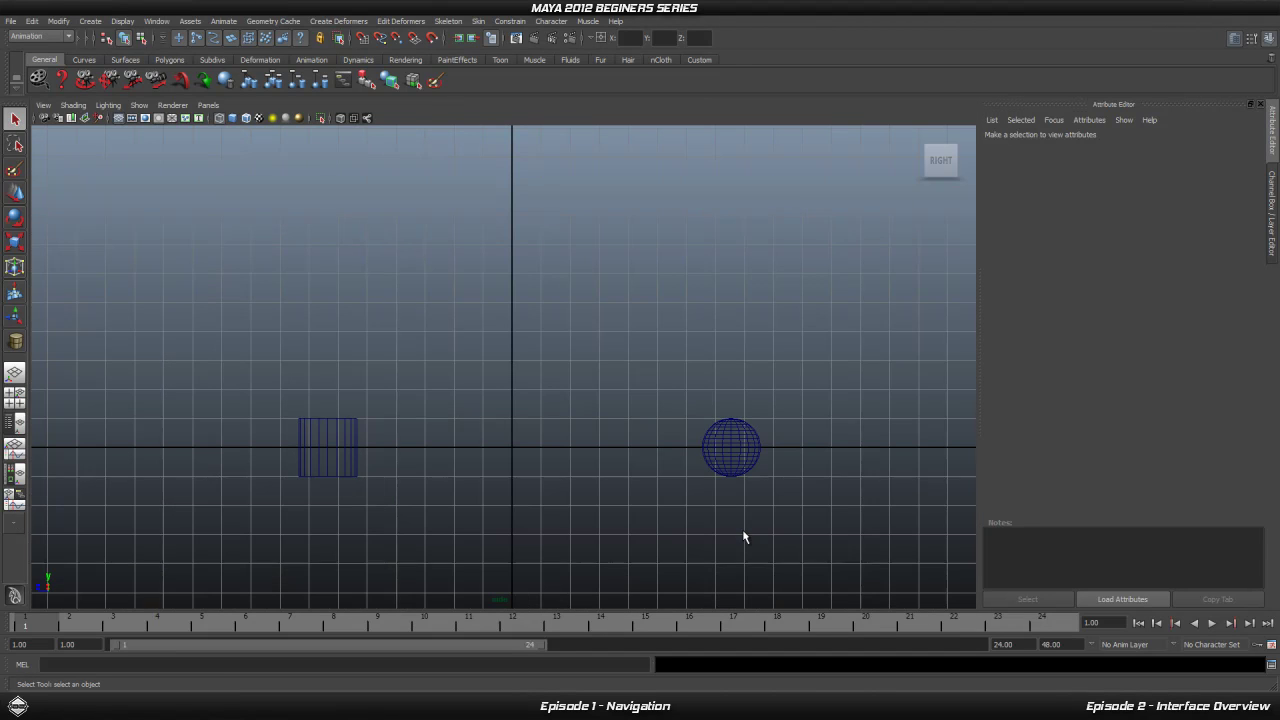
Explore the maximized side view by panning and zooming around the cylinder and sphere, and try to orbit it
{"action": "middle_click_drag", "start_coordinate": [503, 537], "coordinate": [457, 497], "text": "alt"}
{"action": "scroll", "coordinate": [471, 468], "scroll_direction": "up", "scroll_amount": 2}
{"action": "mouse_move", "coordinate": [517, 463]}
{"action": "middle_mouse_down", "text": "alt"}
{"action": "mouse_move", "coordinate": [721, 473]}
{"action": "mouse_move", "coordinate": [494, 460]}
{"action": "mouse_move", "coordinate": [530, 470]}
{"action": "middle_mouse_up", "text": "alt"}
{"action": "left_click_drag", "start_coordinate": [363, 446], "coordinate": [456, 437], "text": "alt"}
{"action": "middle_click_drag", "start_coordinate": [668, 455], "coordinate": [463, 423], "text": "alt"}
{"action": "right_click_drag", "start_coordinate": [463, 423], "coordinate": [415, 418], "text": "alt"}
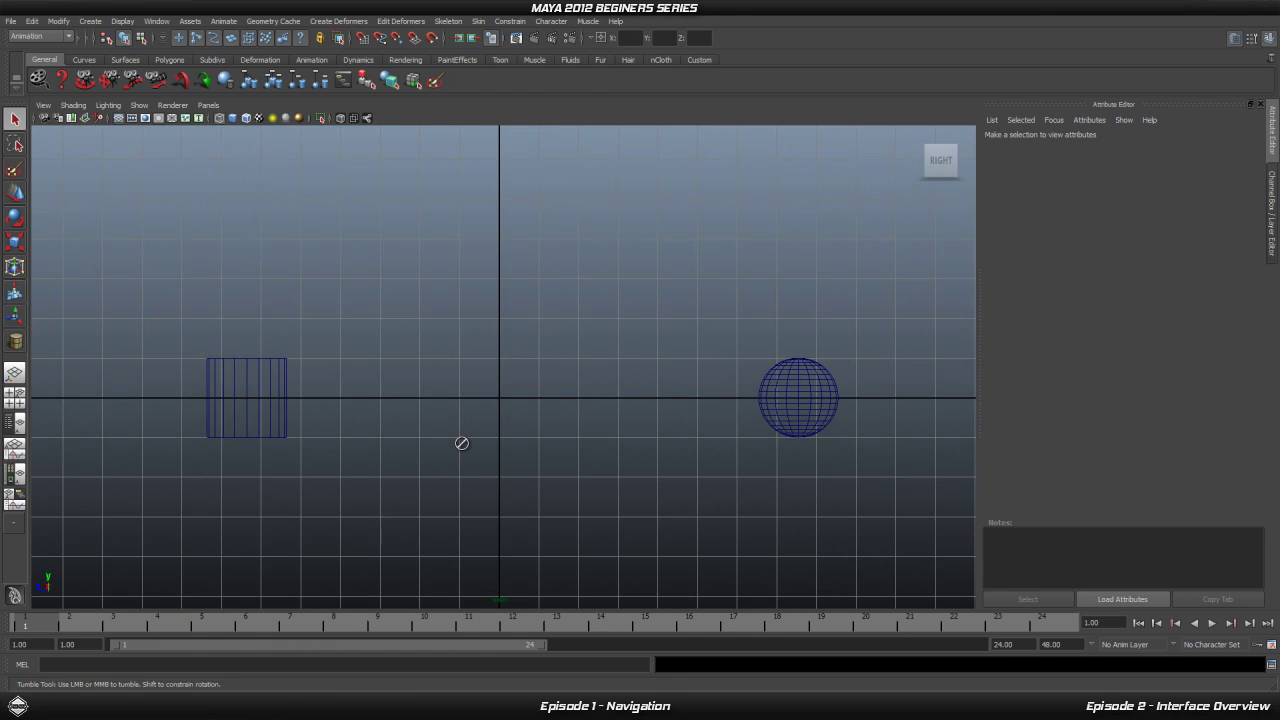
{"action": "right_click_drag", "start_coordinate": [531, 463], "coordinate": [535, 421], "text": "alt"}
{"action": "middle_click_drag", "start_coordinate": [535, 421], "coordinate": [526, 426], "text": "alt"}
{"action": "right_click_drag", "start_coordinate": [523, 440], "coordinate": [500, 443], "text": "alt"}
{"action": "middle_click_drag", "start_coordinate": [500, 443], "coordinate": [502, 428], "text": "alt"}
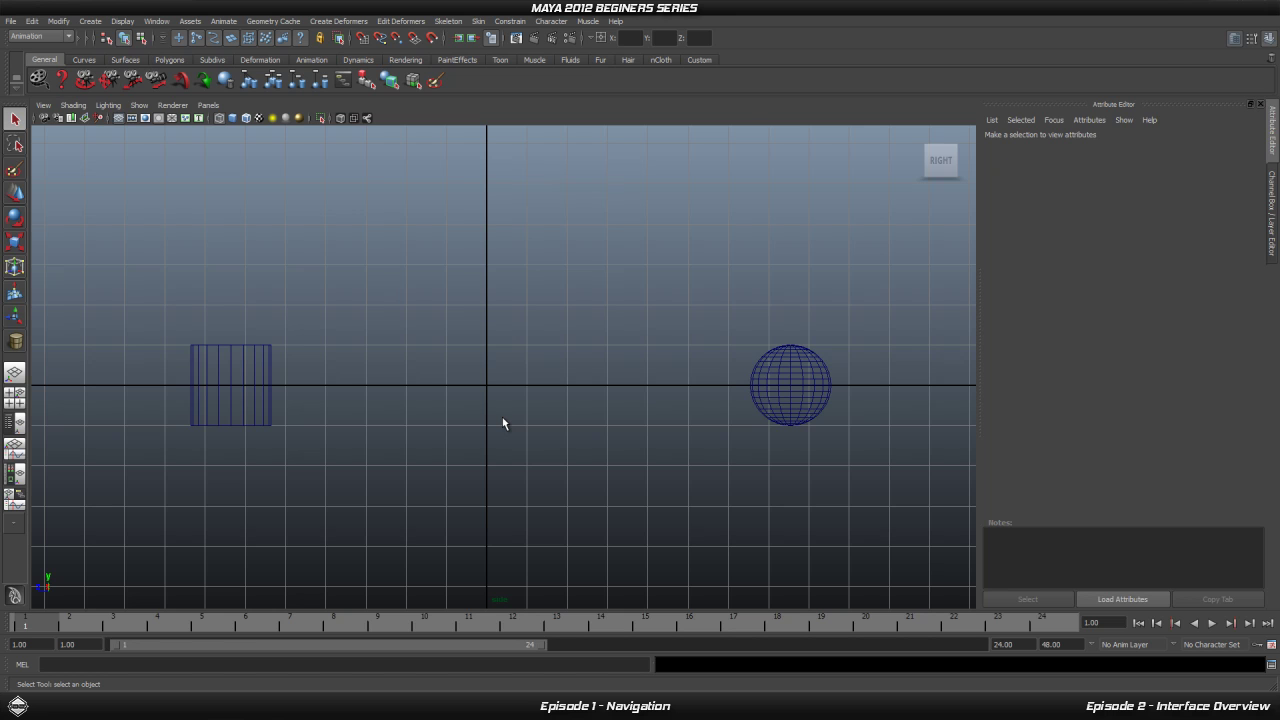
Return to the four-view layout, maximize the top view, and pan and zoom around the sphere
{"action": "key", "text": "space"}
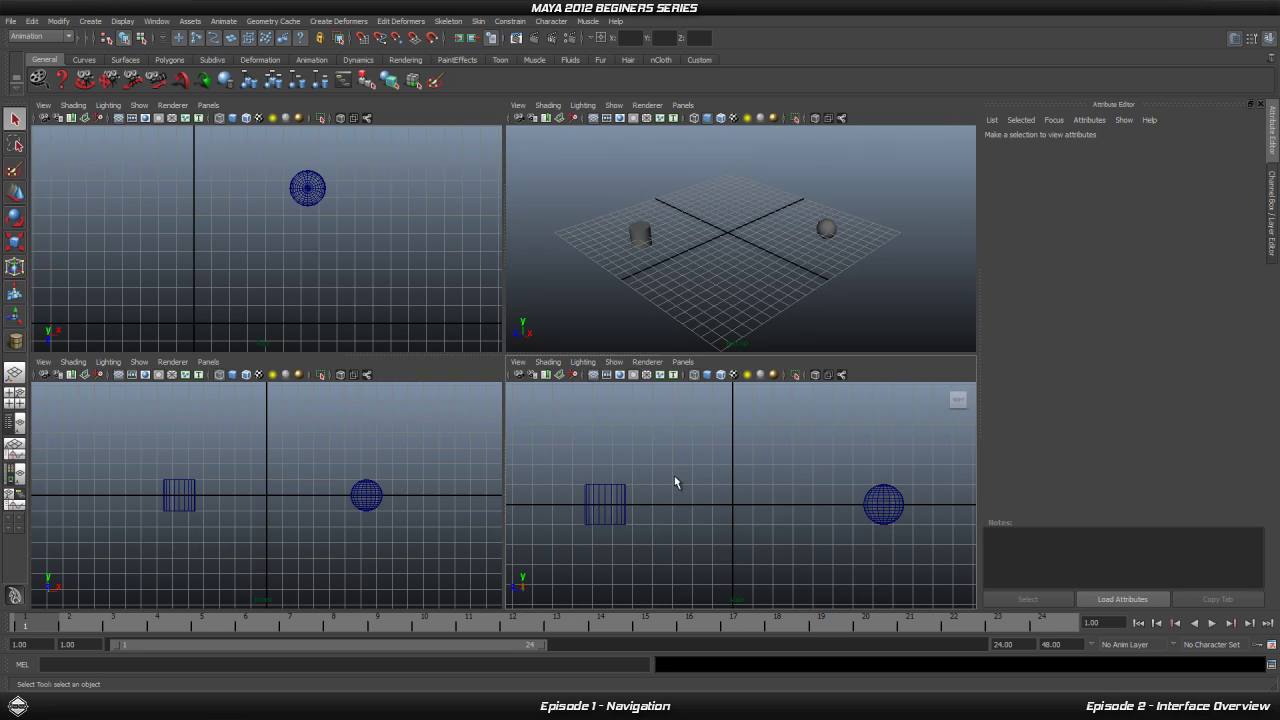
{"action": "left_click", "coordinate": [331, 266]}
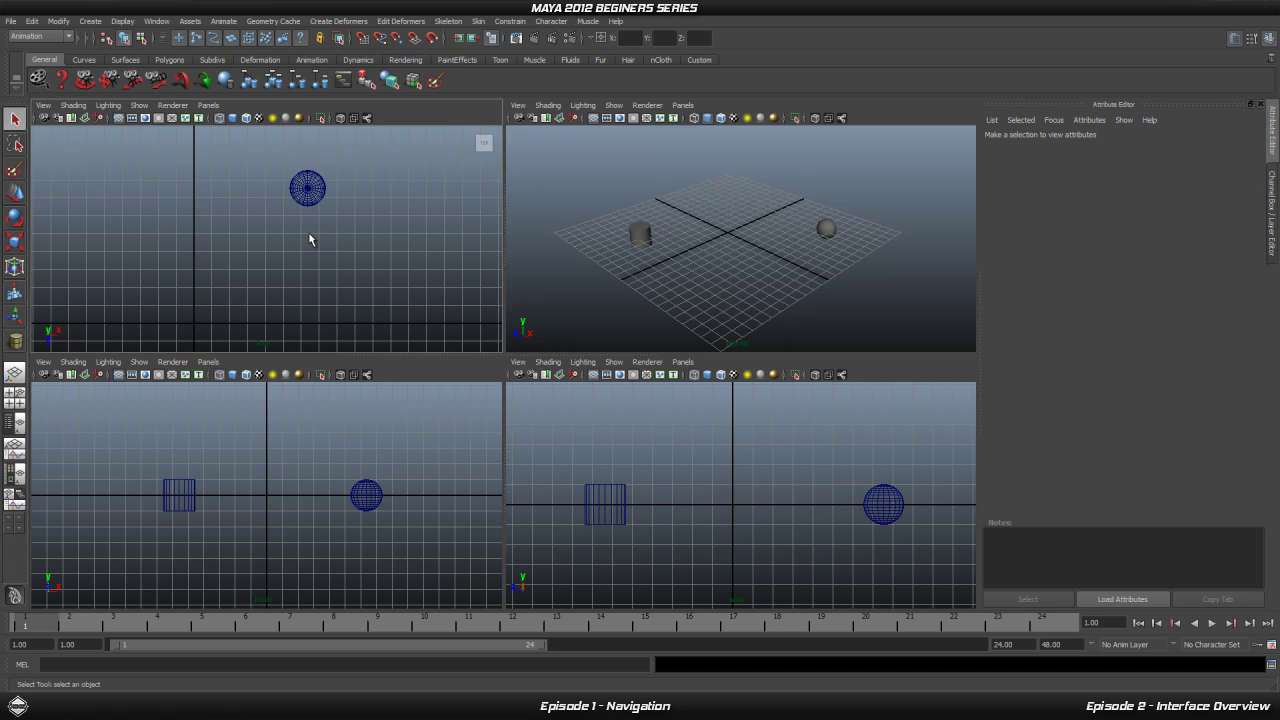
{"action": "key", "text": "space"}
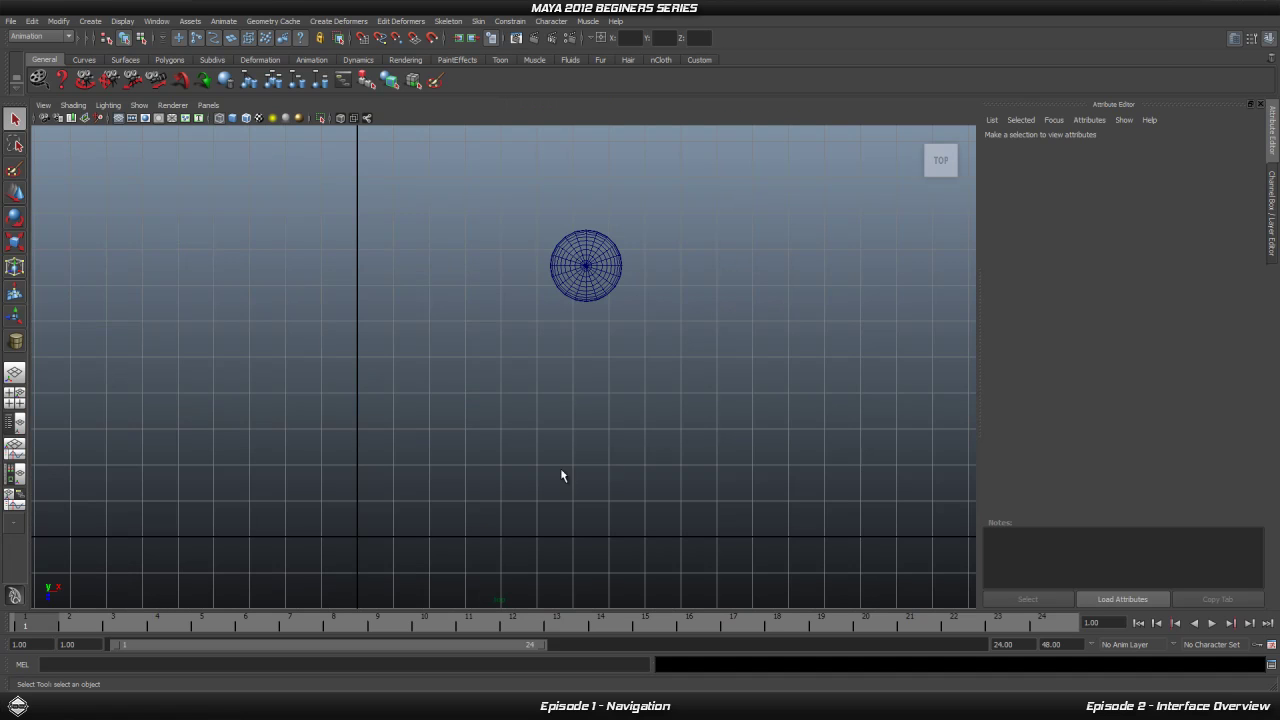
{"action": "scroll", "coordinate": [571, 431], "scroll_direction": "up", "scroll_amount": 3}
{"action": "middle_click_drag", "start_coordinate": [617, 351], "coordinate": [469, 408], "text": "alt"}
{"action": "mouse_move", "coordinate": [469, 408]}
{"action": "right_mouse_down", "text": "alt"}
{"action": "mouse_move", "coordinate": [717, 423]}
{"action": "mouse_move", "coordinate": [463, 400]}
{"action": "mouse_move", "coordinate": [511, 443]}
{"action": "mouse_move", "coordinate": [506, 403]}
{"action": "mouse_move", "coordinate": [452, 401]}
{"action": "right_mouse_up", "text": "alt"}
{"action": "scroll", "coordinate": [505, 414], "scroll_direction": "down", "scroll_amount": 3}
{"action": "scroll", "coordinate": [449, 451], "scroll_direction": "down", "scroll_amount": 4}
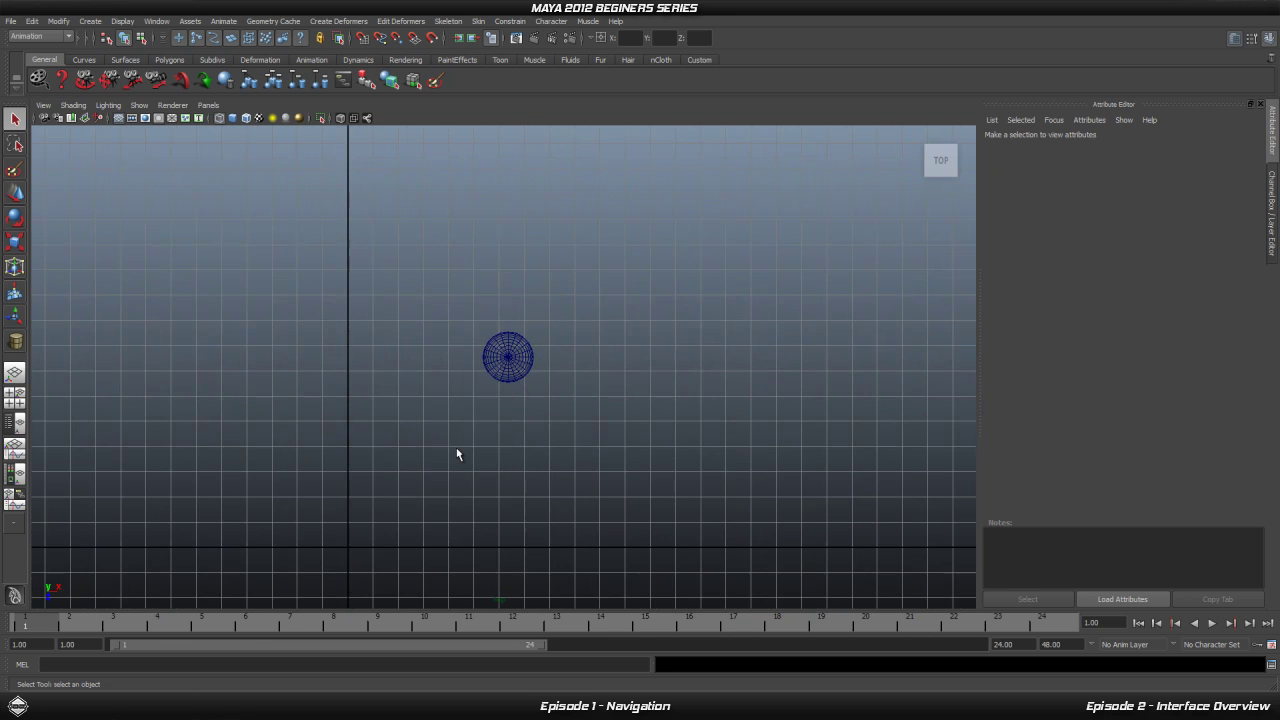
{"action": "scroll", "coordinate": [490, 428], "scroll_direction": "up", "scroll_amount": 3}
Restore the four-view layout and make the individual views active in turn, ending with the perspective view
{"action": "key", "text": "space"}
{"action": "left_click", "coordinate": [727, 306]}
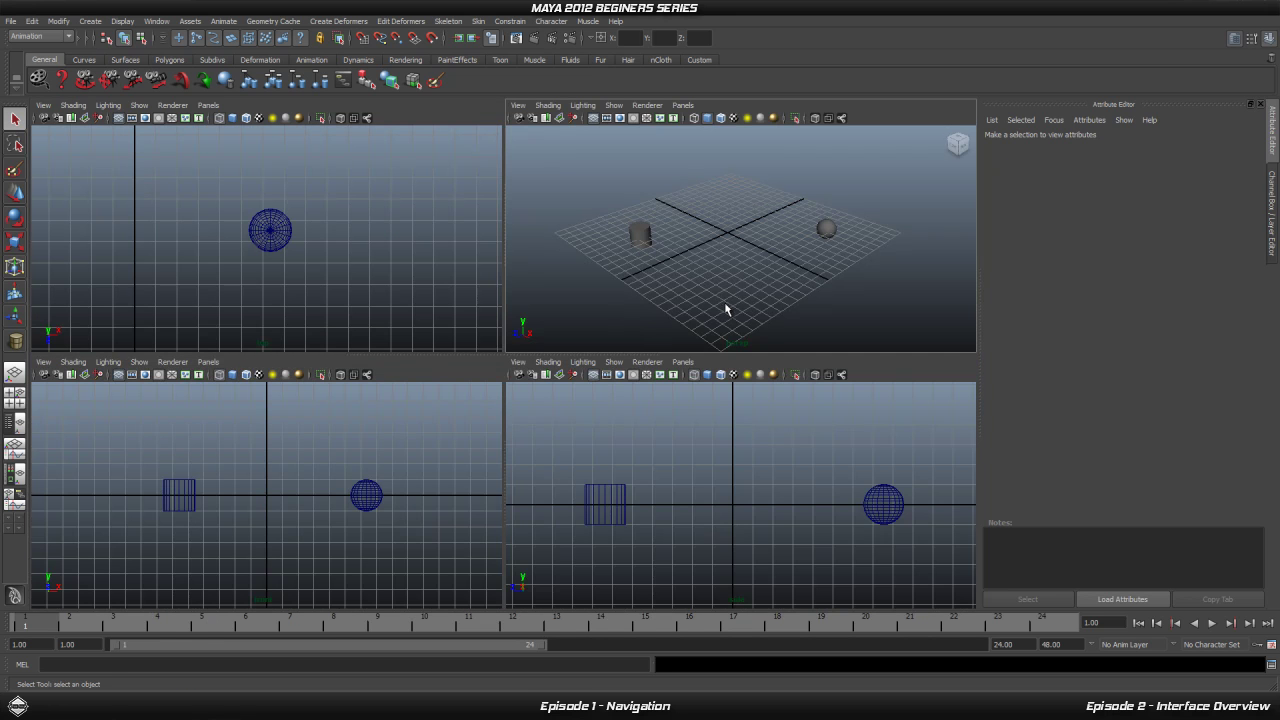
{"action": "left_click", "coordinate": [286, 486]}
{"action": "left_click", "coordinate": [740, 306]}
{"action": "left_click", "coordinate": [394, 212]}
{"action": "left_click", "coordinate": [363, 489]}
{"action": "left_click", "coordinate": [663, 486]}
{"action": "left_click", "coordinate": [736, 280]}
Maximize the perspective view and adjust it to show both the cylinder and the sphere
{"action": "key", "text": "space"}
{"action": "scroll", "coordinate": [446, 391], "scroll_direction": "up", "scroll_amount": 5}
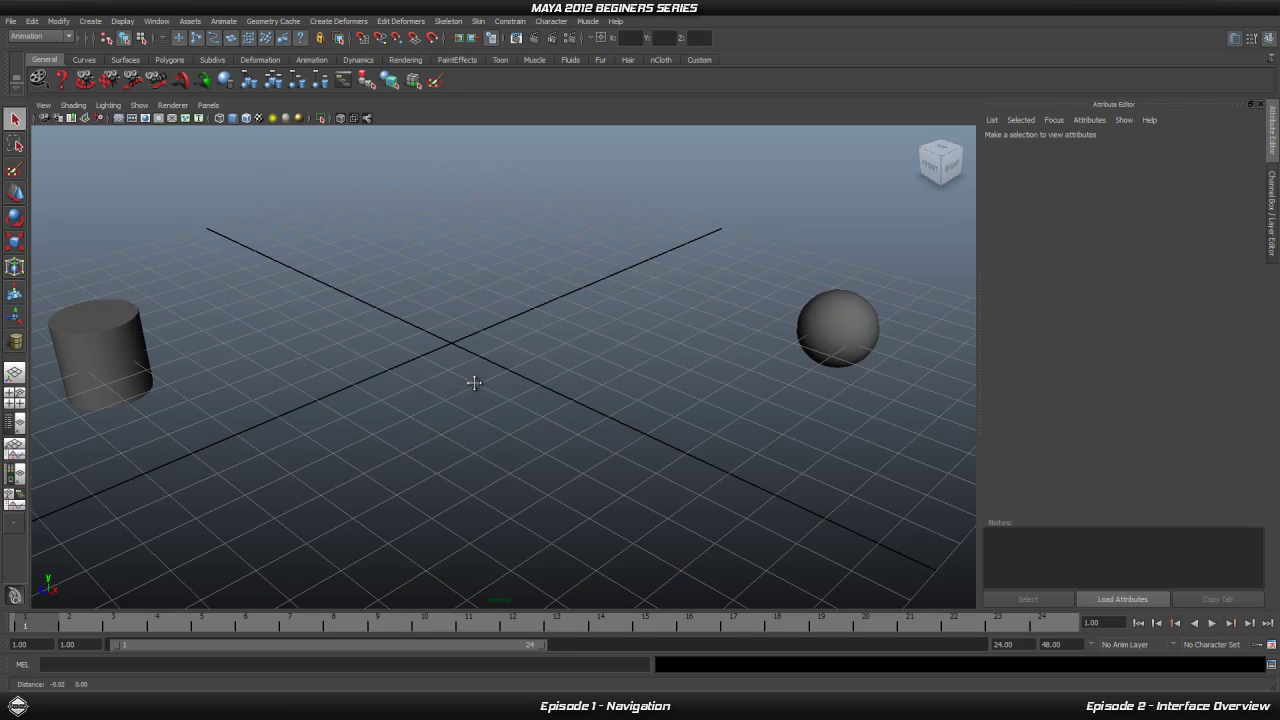
{"action": "middle_click_drag", "start_coordinate": [451, 366], "coordinate": [528, 393], "text": "alt"}
{"action": "scroll", "coordinate": [520, 372], "scroll_direction": "down", "scroll_amount": 2}
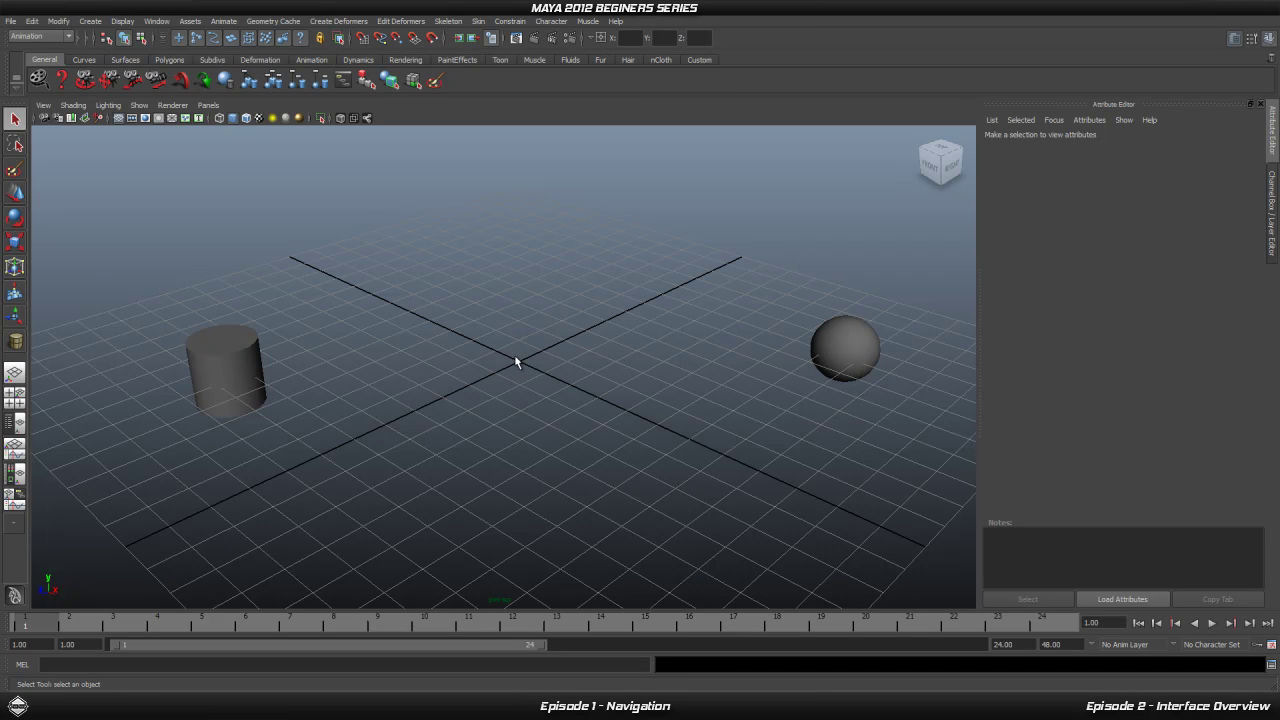
Show the hotbox over the perspective view, then toggle to the four-view layout and back
{"action": "key", "text": "space"}
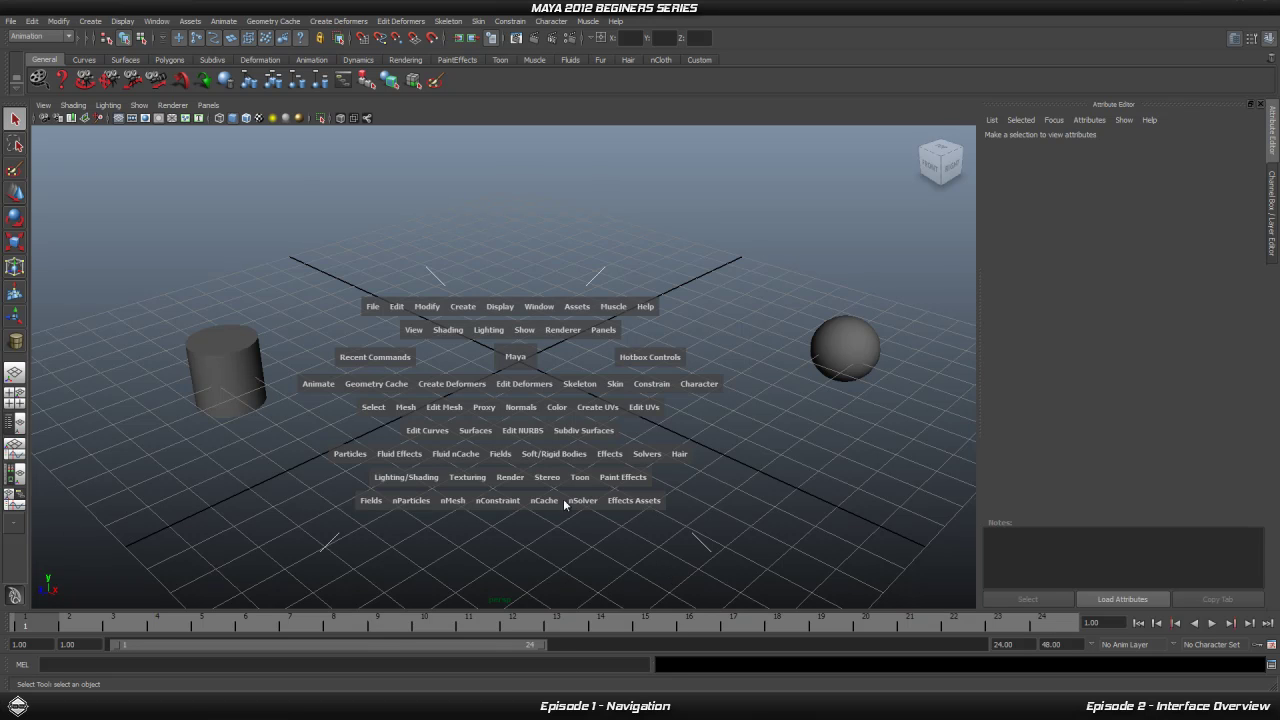
{"action": "left_click", "coordinate": [512, 356]}
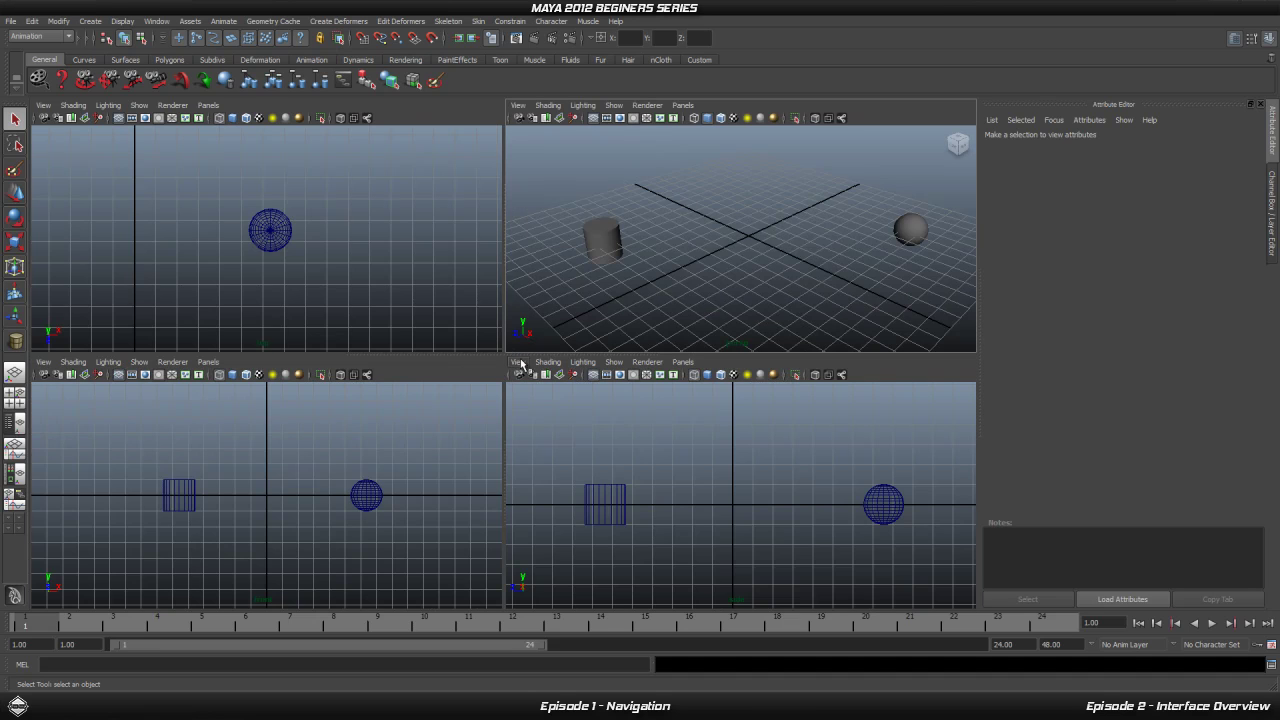
{"action": "key", "text": "space"}
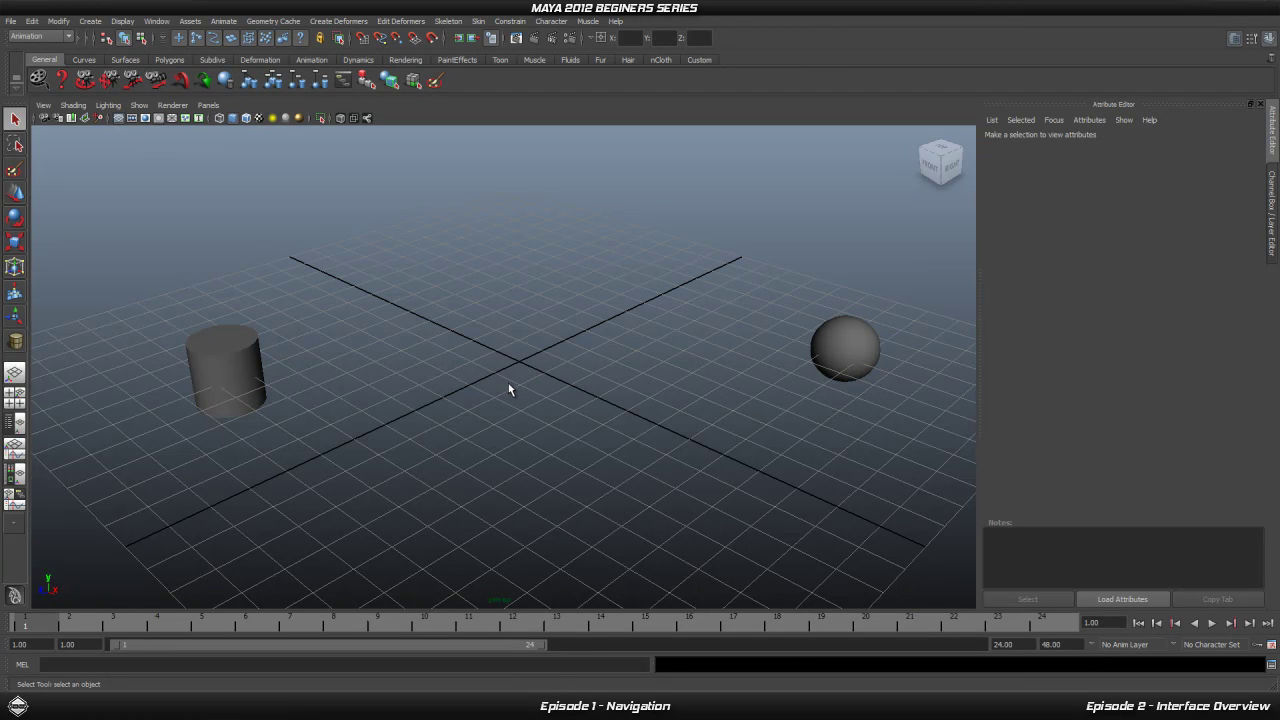
Switch from perspective to Side View with the hotbox and display the objects in wireframe
{"action": "key", "text": "space"}
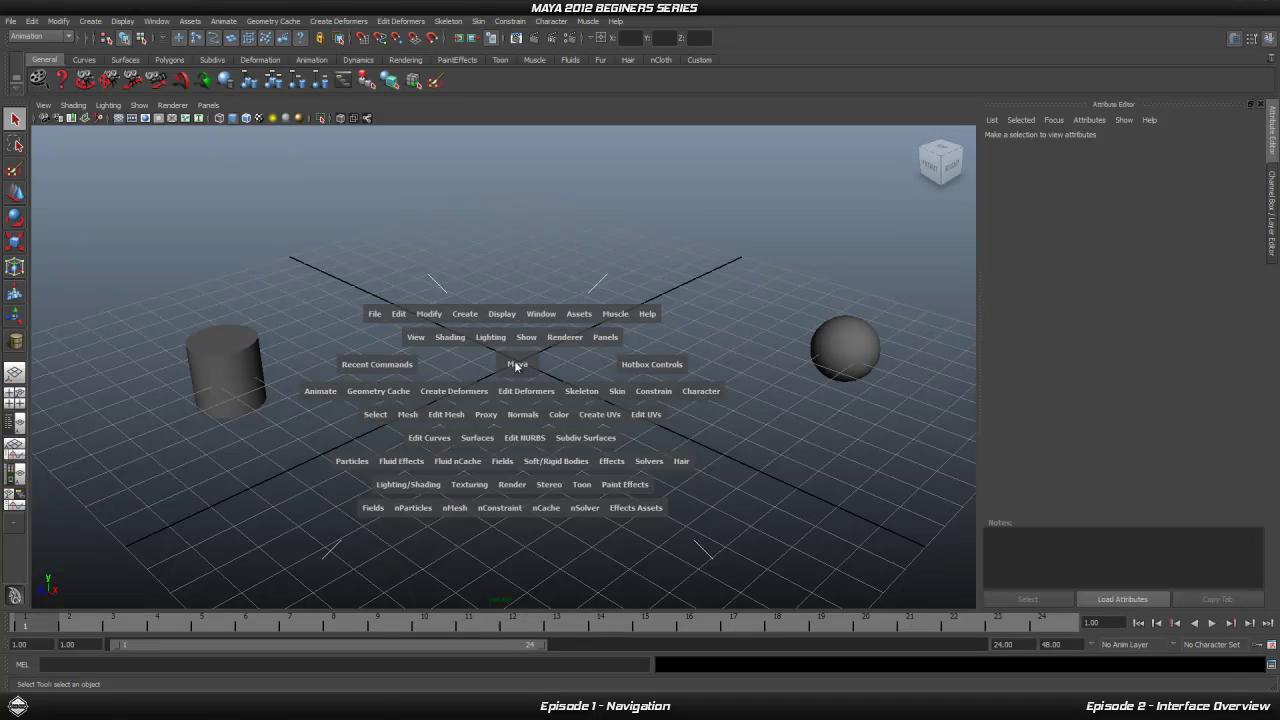
{"action": "left_click", "coordinate": [516, 362]}
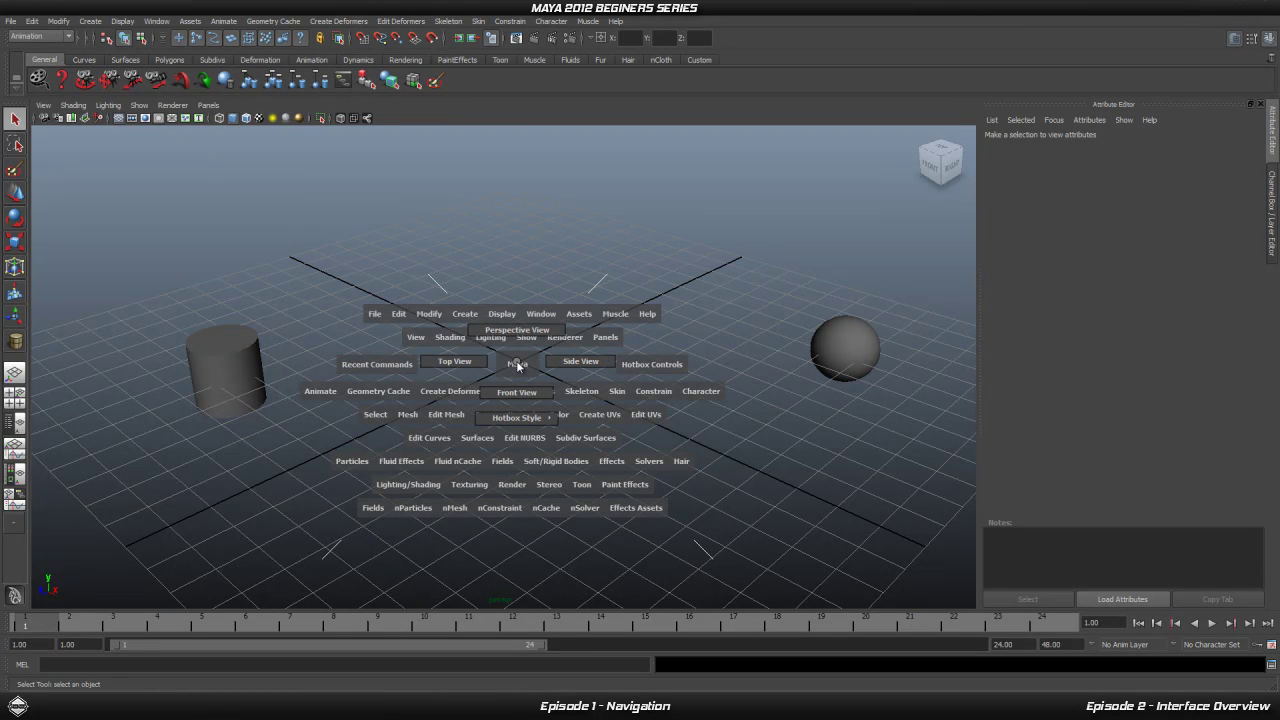
{"action": "left_click_drag", "start_coordinate": [519, 365], "coordinate": [590, 366]}
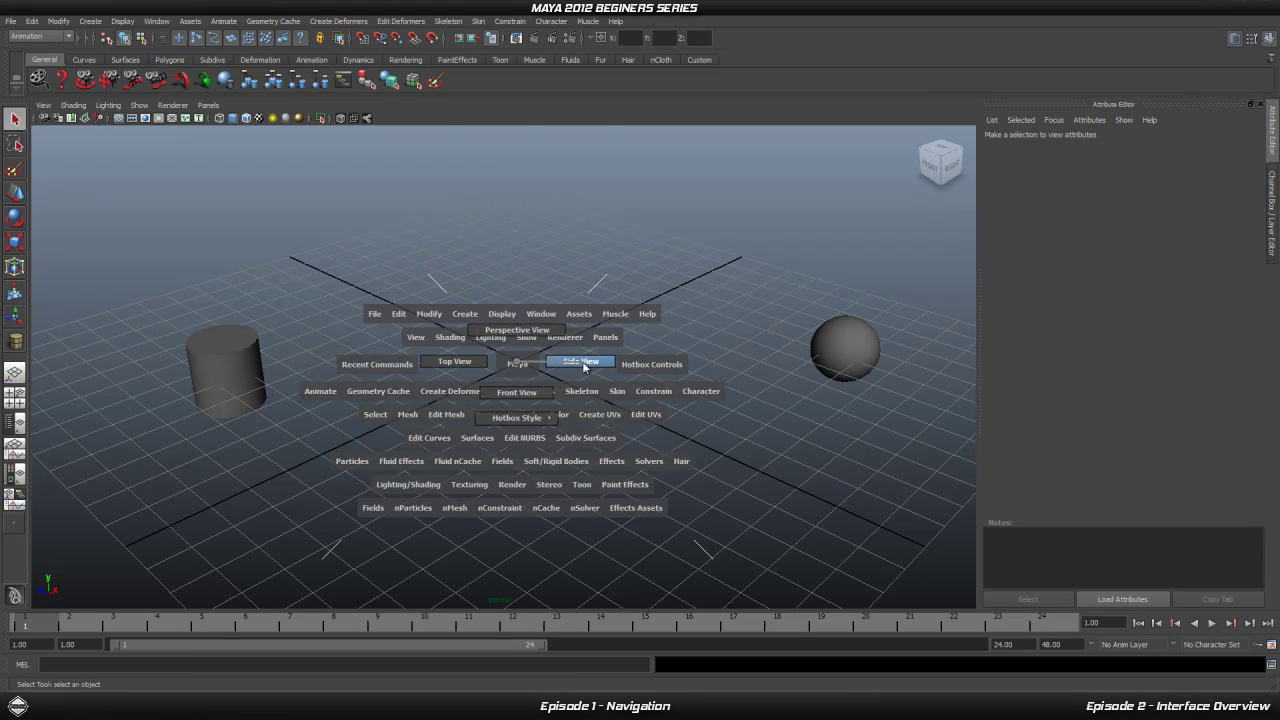
{"action": "left_click_drag", "start_coordinate": [584, 367], "coordinate": [582, 362]}
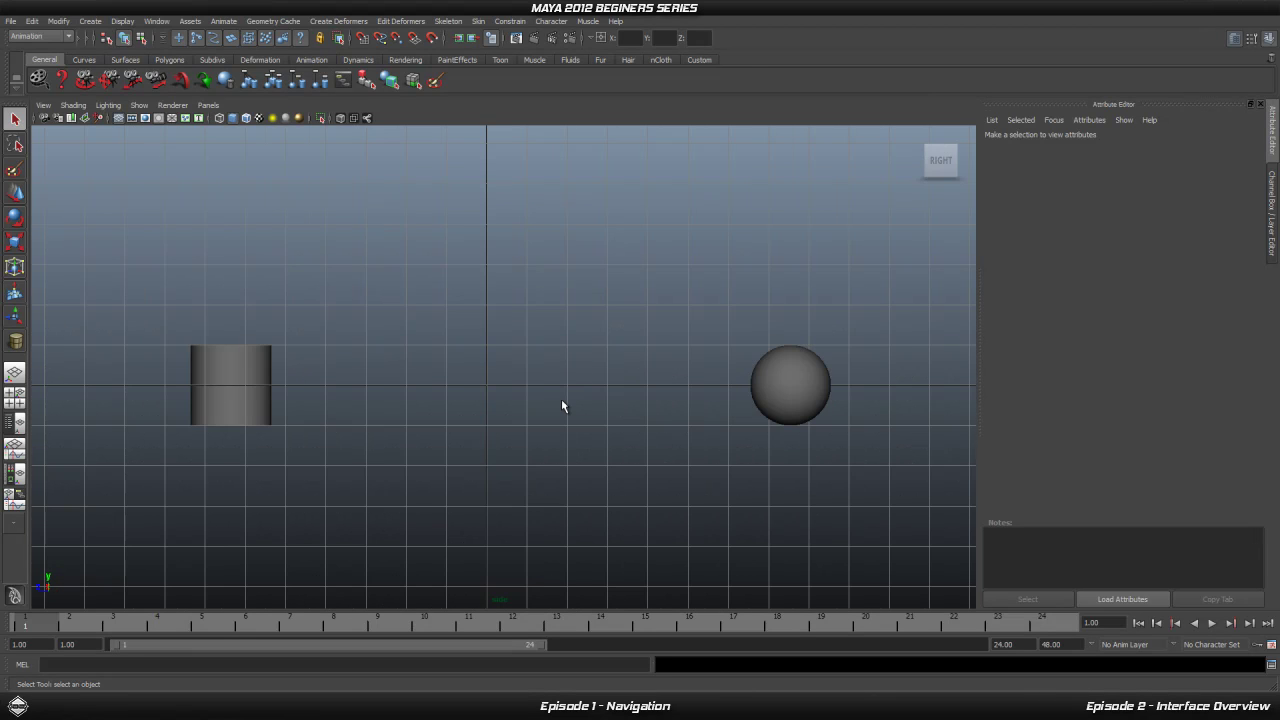
{"action": "key", "text": "4"}
{"action": "scroll", "coordinate": [557, 401], "scroll_direction": "down", "scroll_amount": 1}
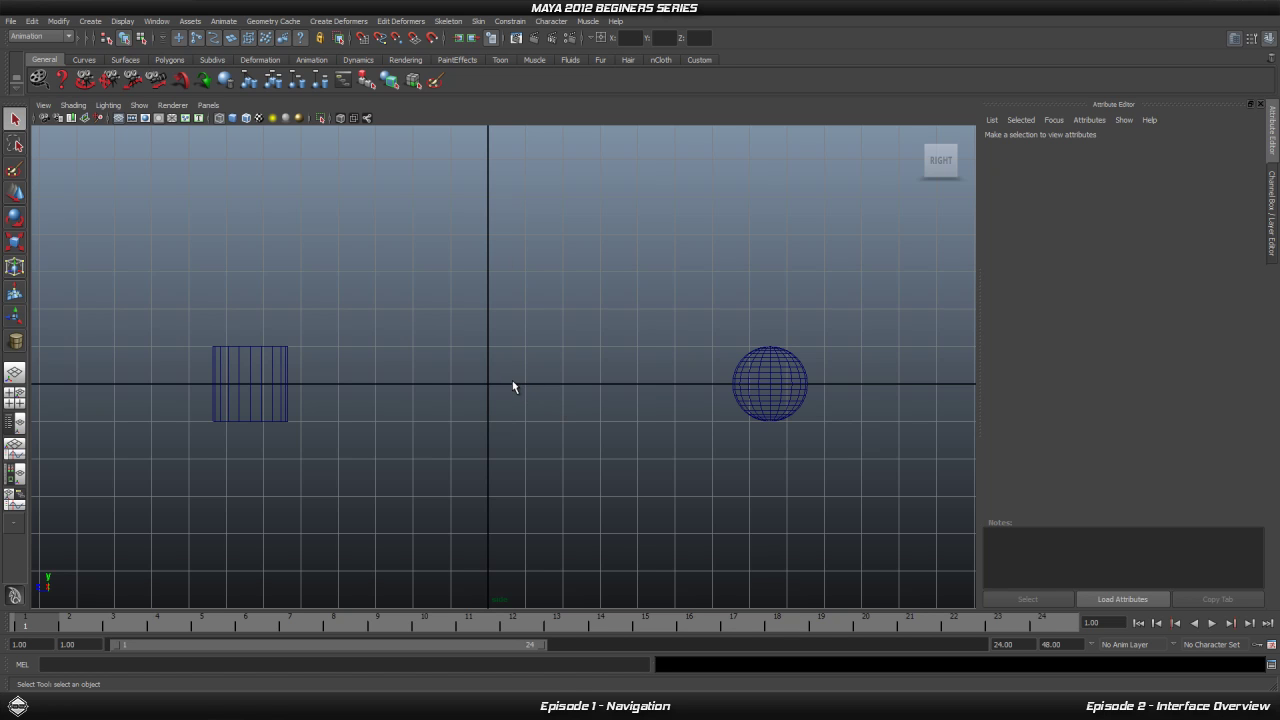
Use the hotbox to switch to Perspective View and then back to Side View
{"action": "key", "text": "space"}
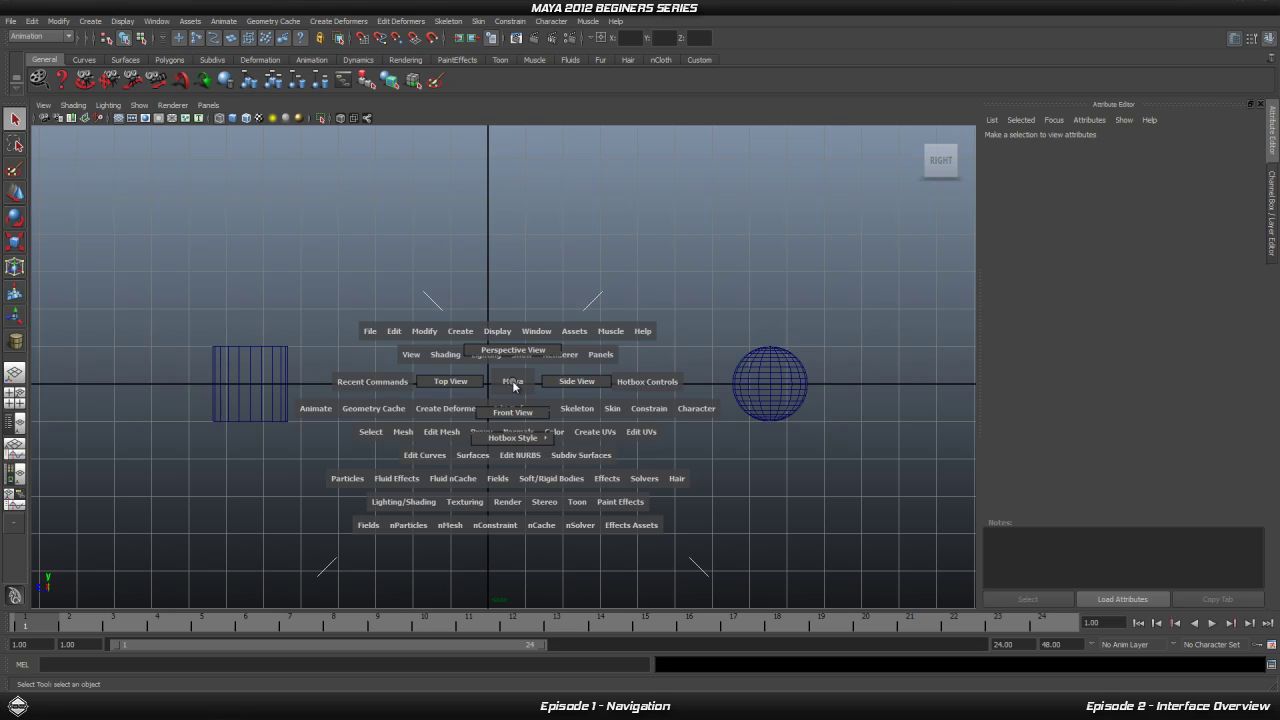
{"action": "left_click_drag", "start_coordinate": [513, 385], "coordinate": [515, 366]}
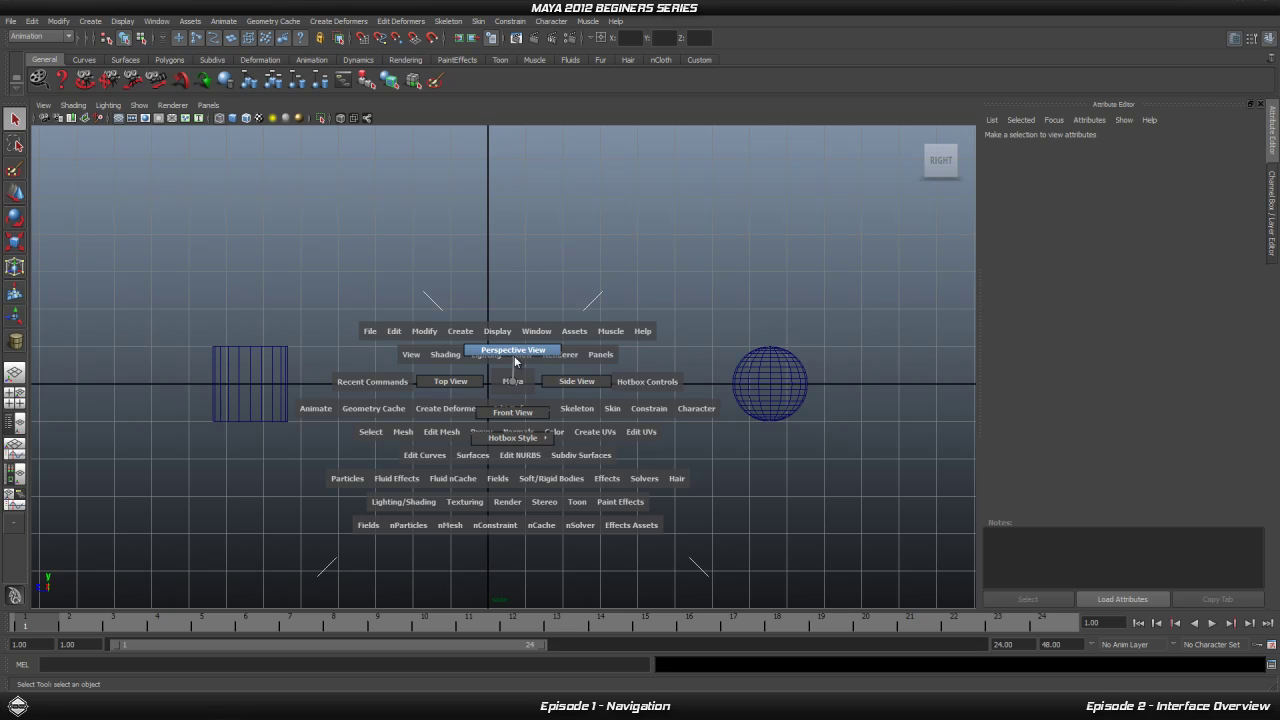
{"action": "left_click_drag", "start_coordinate": [515, 352], "coordinate": [477, 383]}
{"action": "key", "text": "space"}
{"action": "key", "text": "space"}
{"action": "left_click_drag", "start_coordinate": [526, 349], "coordinate": [585, 376]}
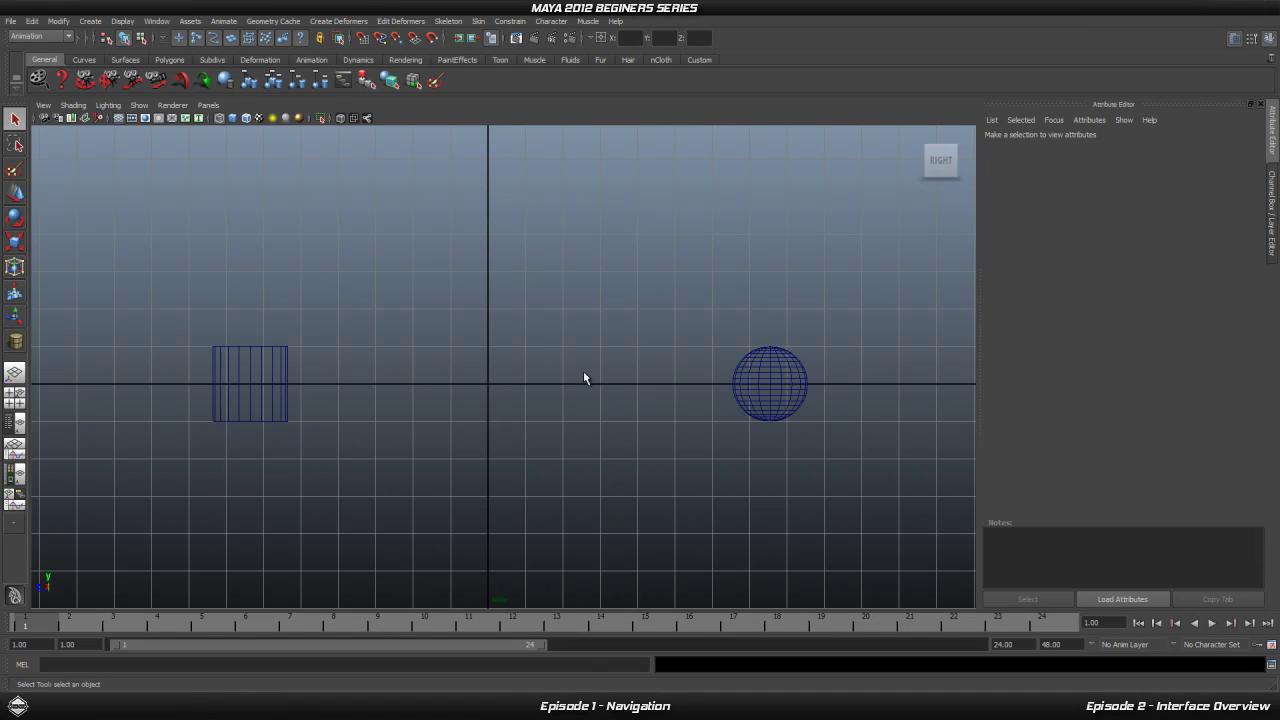
Return to Perspective View through the hotbox and orbit around the wireframe cylinder and sphere
{"action": "key", "text": "space"}
{"action": "left_click_drag", "start_coordinate": [451, 404], "coordinate": [522, 364]}
{"action": "key", "text": "space"}
{"action": "key", "text": "space"}
{"action": "key", "text": "space"}
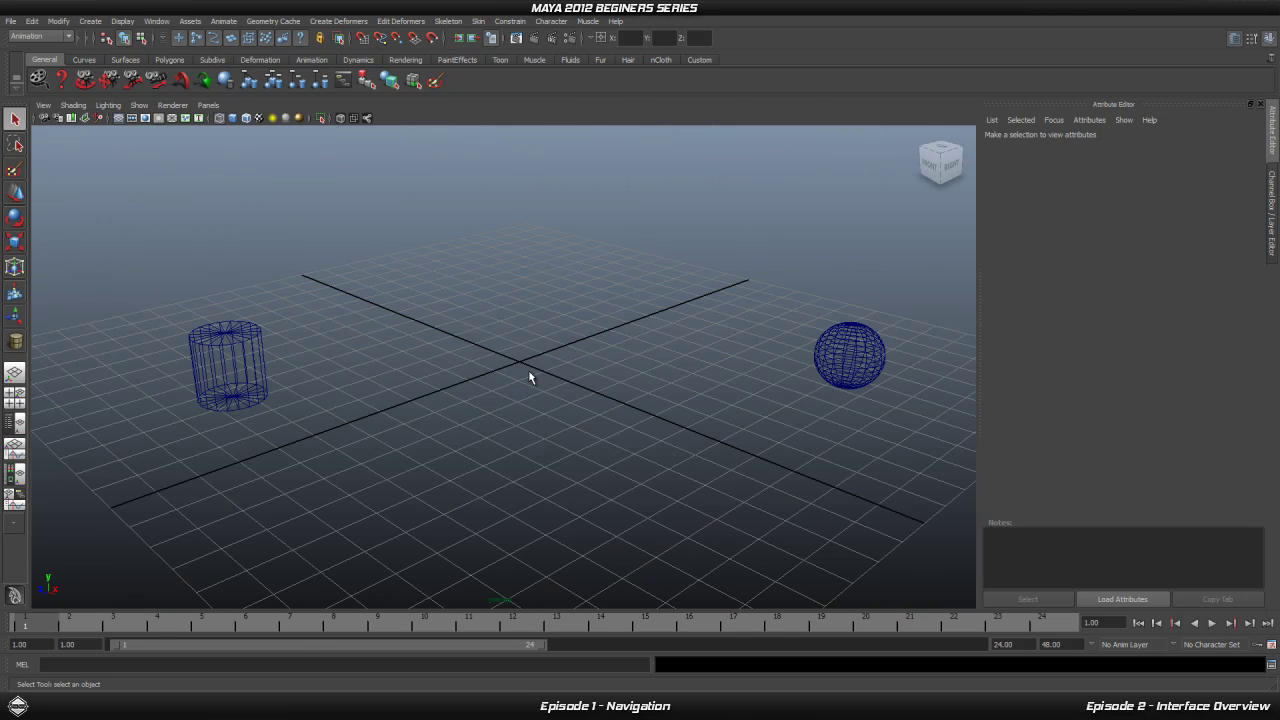
{"action": "key", "text": "space"}
{"action": "left_click_drag", "start_coordinate": [657, 309], "coordinate": [734, 289], "text": "alt"}
{"action": "key", "text": "space"}
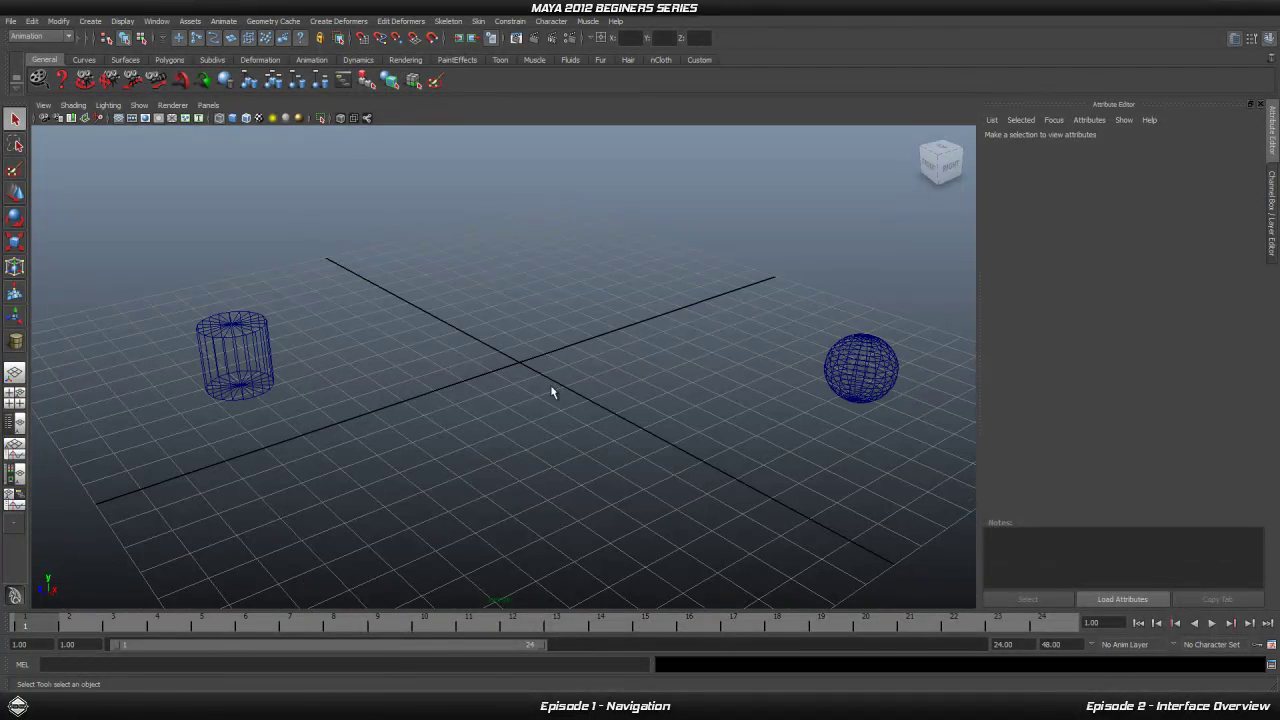
Practise switching views and layouts with the hotbox, finishing in Perspective View
{"action": "key", "text": "space"}
{"action": "left_click", "coordinate": [592, 470]}
{"action": "key", "text": "space"}
{"action": "key", "text": "space"}
{"action": "key", "text": "space"}
{"action": "key", "text": "space"}
{"action": "left_click_drag", "start_coordinate": [575, 378], "coordinate": [580, 346]}
{"action": "key", "text": "space"}
{"action": "key", "text": "space"}
Display the objects smooth shaded in the perspective view and select the sphere
{"action": "mouse_move", "coordinate": [557, 406]}
{"action": "left_mouse_down", "text": "alt"}
{"action": "mouse_move", "coordinate": [531, 423]}
{"action": "mouse_move", "coordinate": [511, 400]}
{"action": "mouse_move", "coordinate": [532, 413]}
{"action": "mouse_move", "coordinate": [529, 403]}
{"action": "mouse_move", "coordinate": [586, 386]}
{"action": "mouse_move", "coordinate": [520, 400]}
{"action": "mouse_move", "coordinate": [538, 418]}
{"action": "mouse_move", "coordinate": [494, 389]}
{"action": "mouse_move", "coordinate": [516, 404]}
{"action": "left_mouse_up", "text": "alt"}
{"action": "key", "text": "5"}
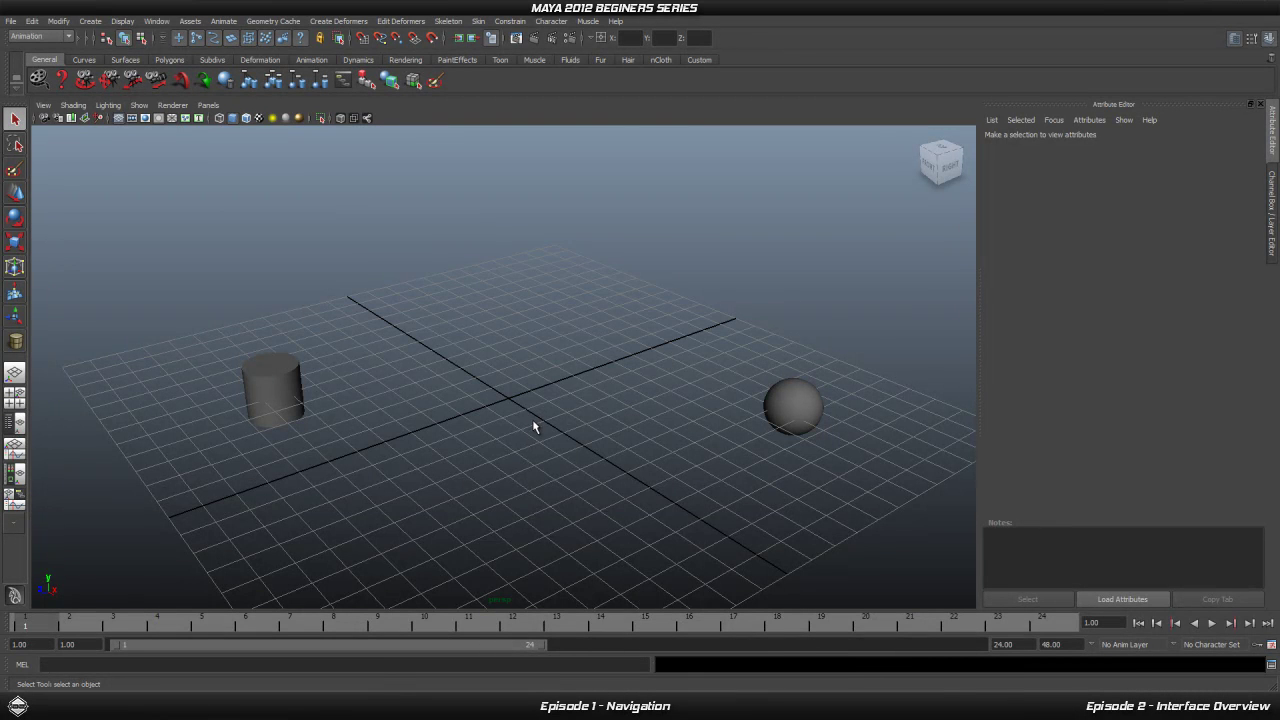
{"action": "mouse_move", "coordinate": [543, 422]}
{"action": "left_mouse_down", "text": "alt"}
{"action": "mouse_move", "coordinate": [543, 408]}
{"action": "mouse_move", "coordinate": [560, 434]}
{"action": "left_mouse_up", "text": "alt"}
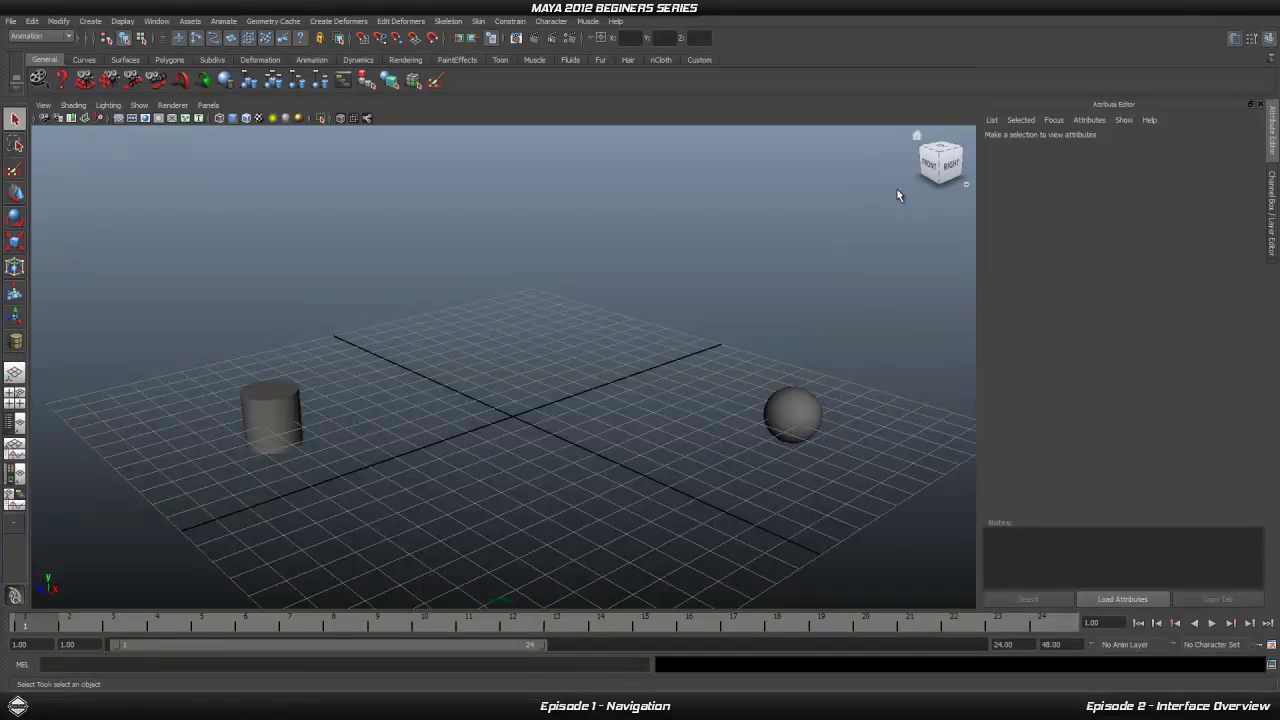
{"action": "right_click_drag", "start_coordinate": [557, 377], "coordinate": [533, 402], "text": "alt"}
{"action": "left_click", "coordinate": [876, 406]}
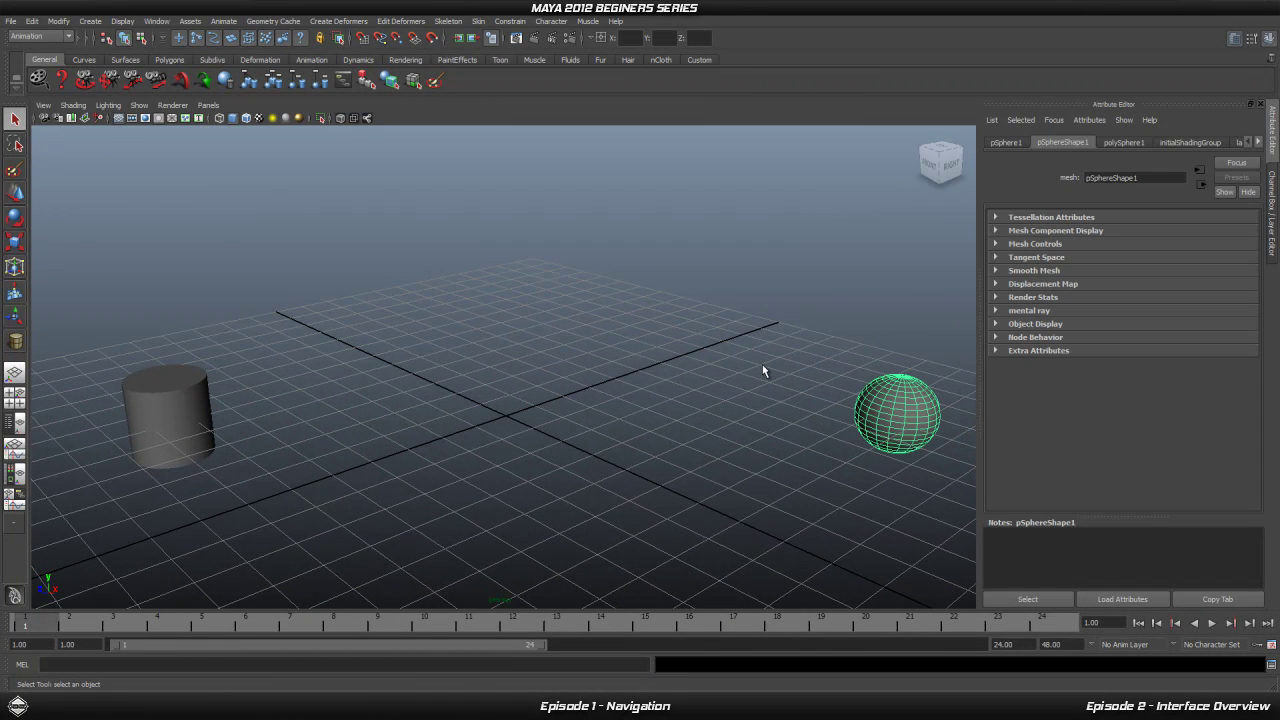
Deselect the sphere and use the ViewCube to view both objects from the right, the front and the corner angles
{"action": "left_click", "coordinate": [957, 195]}
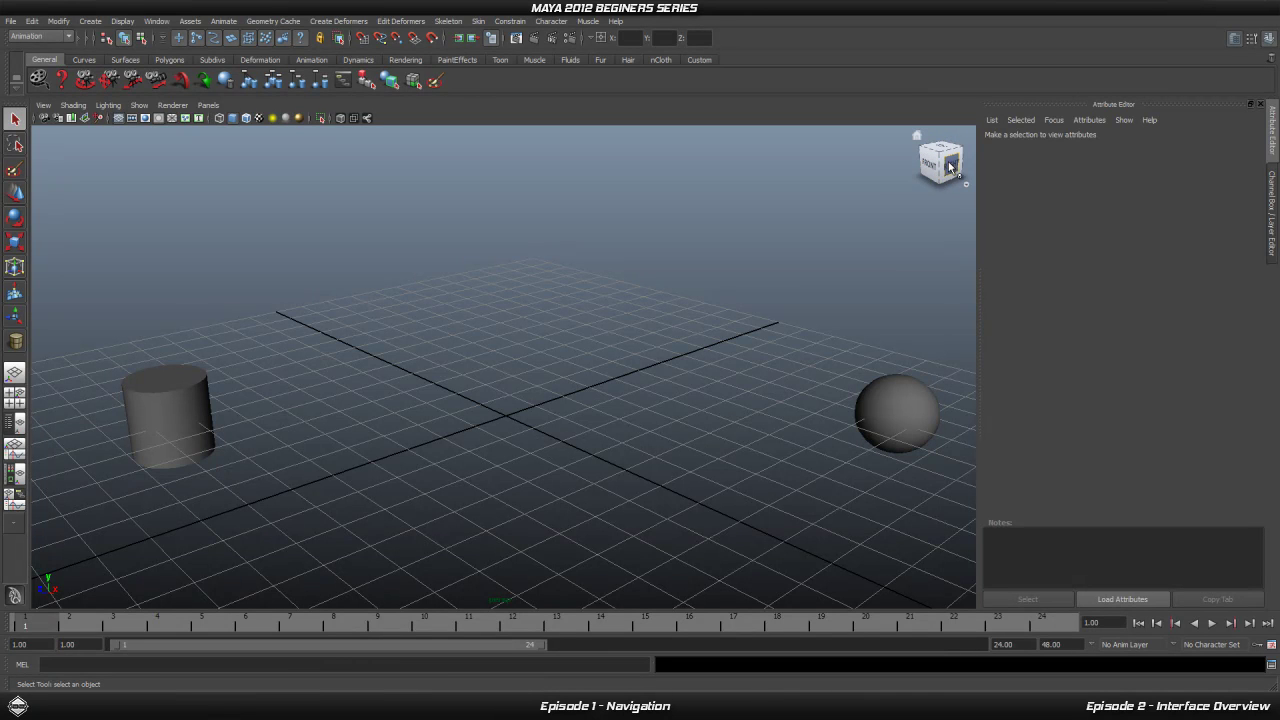
{"action": "left_click", "coordinate": [949, 160]}
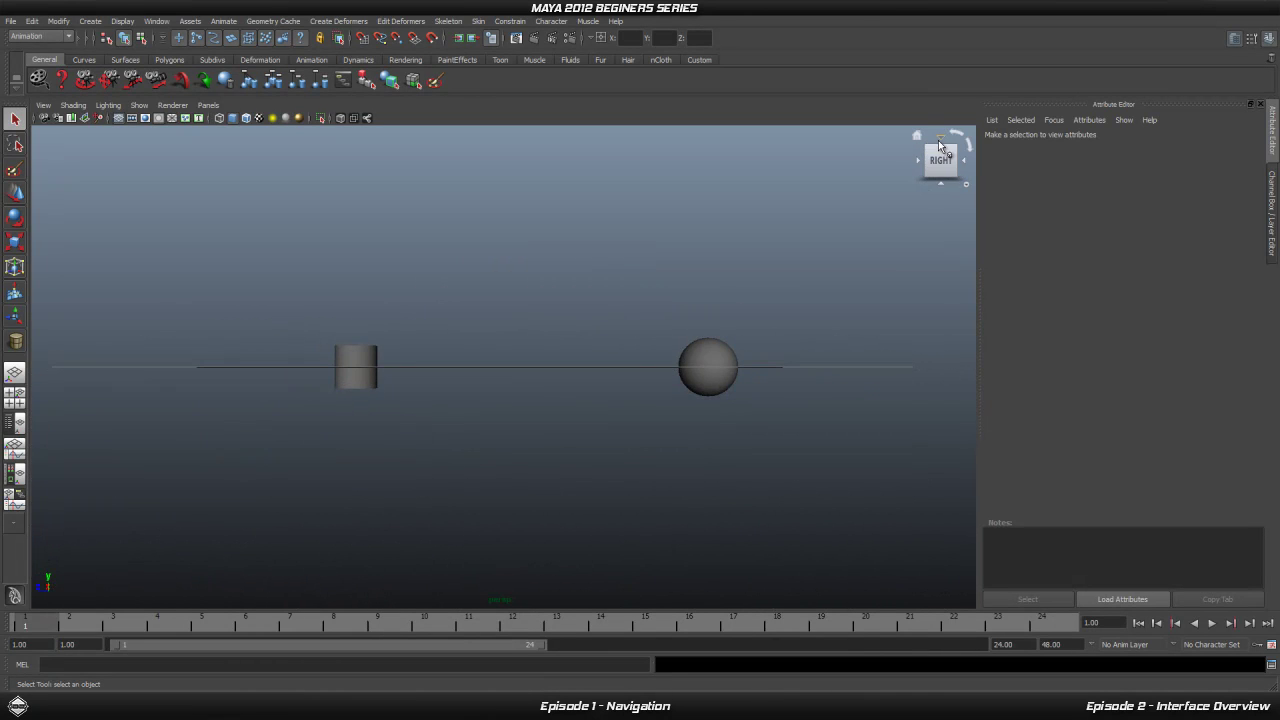
{"action": "left_click", "coordinate": [938, 140]}
{"action": "left_click", "coordinate": [926, 186]}
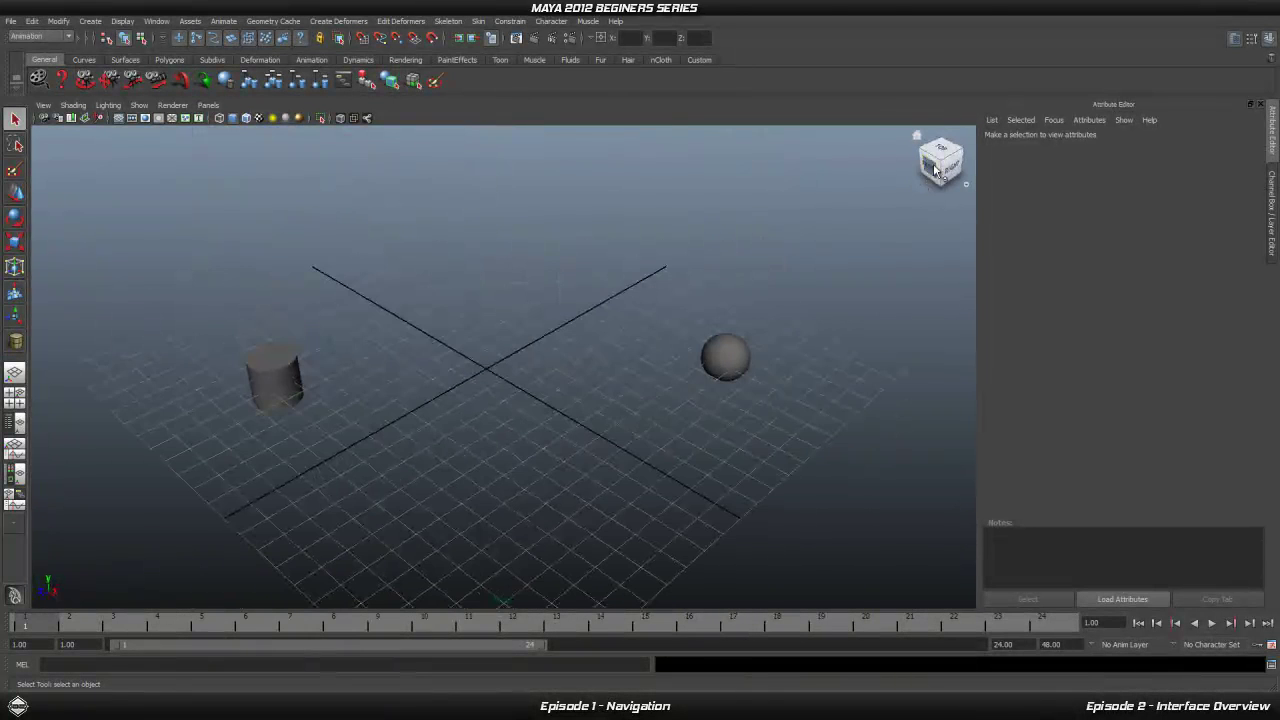
{"action": "left_click", "coordinate": [930, 172]}
{"action": "left_click", "coordinate": [926, 162]}
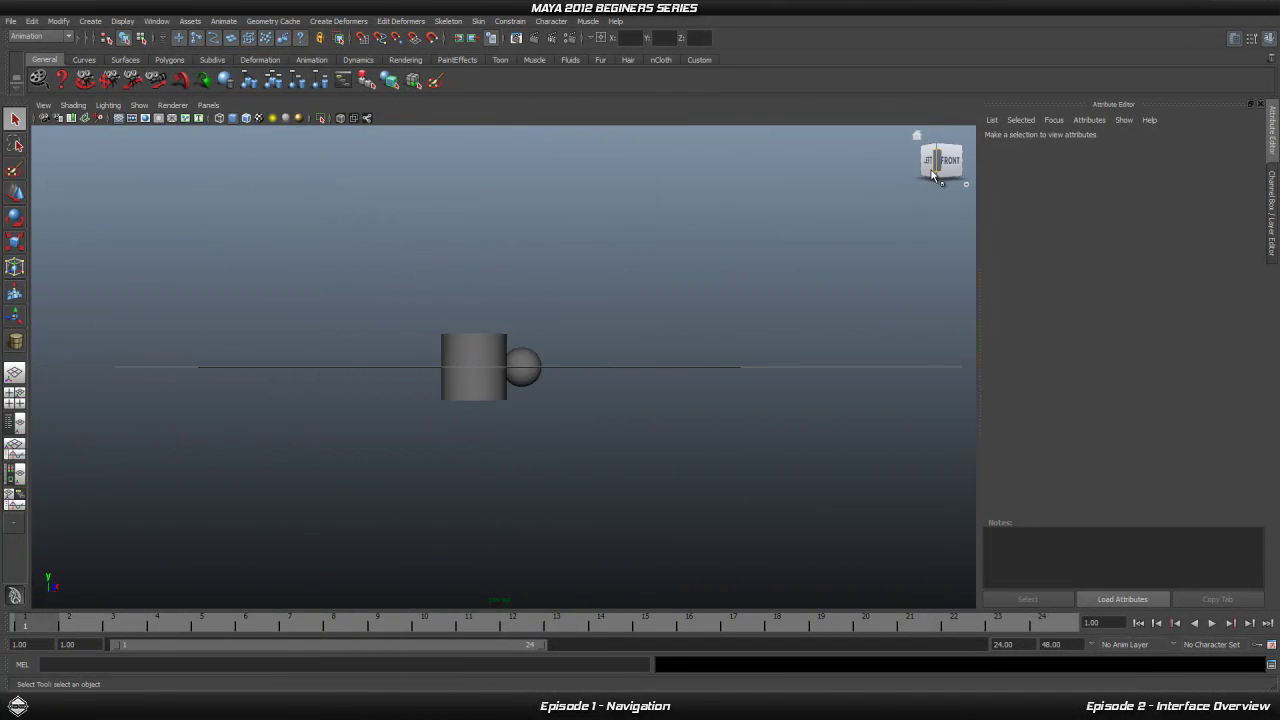
{"action": "left_click", "coordinate": [939, 141]}
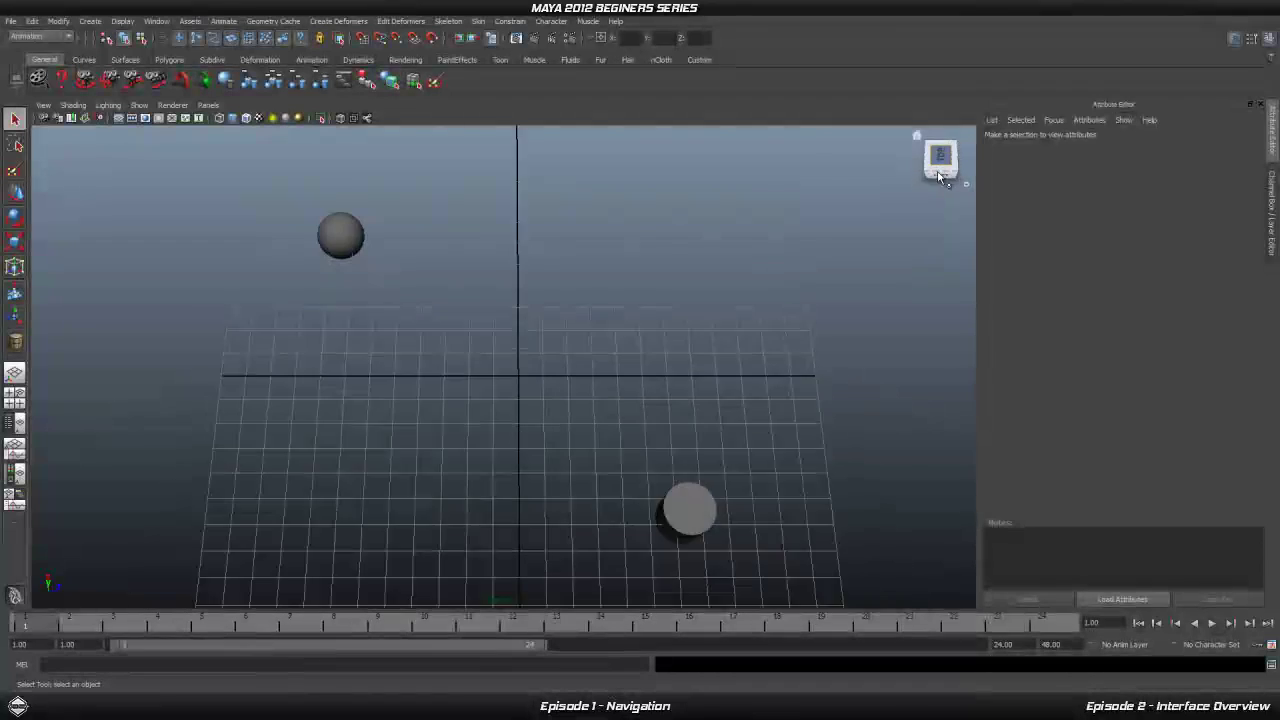
{"action": "left_click", "coordinate": [928, 175]}
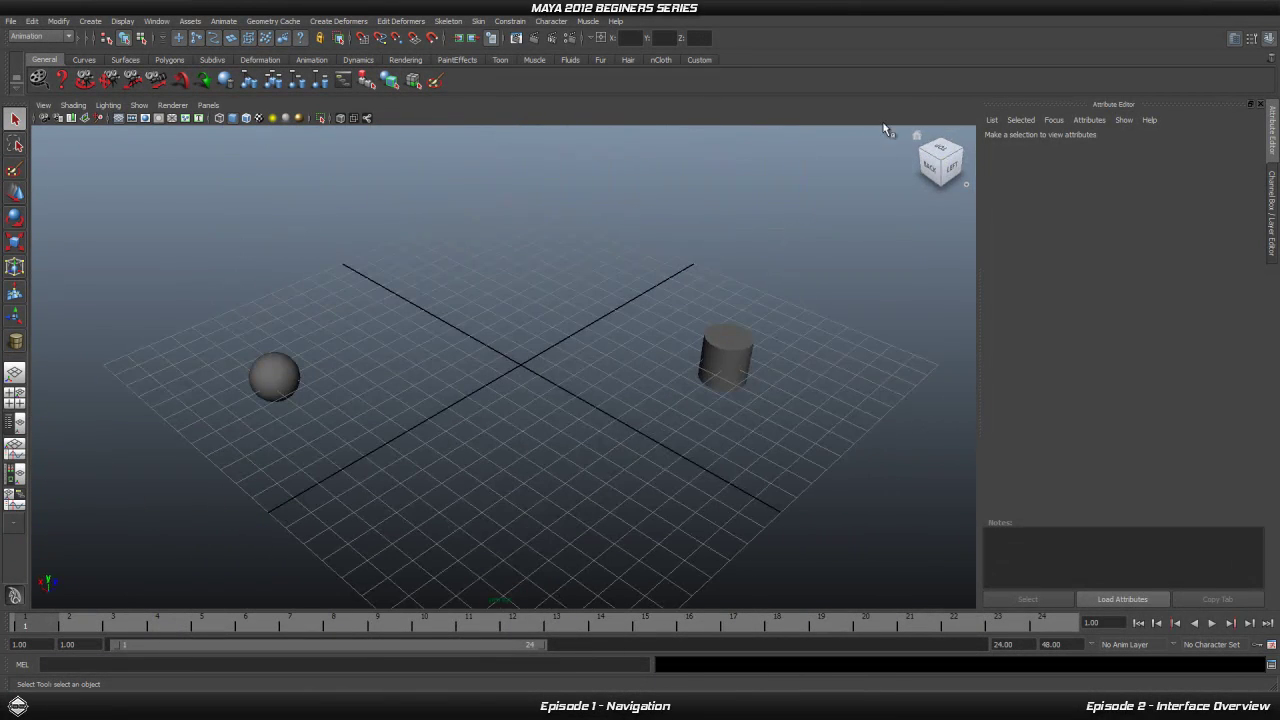
Restore the home view and step through the ViewCube's Right, Back, Top and Front faces
{"action": "left_click", "coordinate": [914, 137]}
{"action": "left_click", "coordinate": [945, 158]}
{"action": "left_click", "coordinate": [955, 170]}
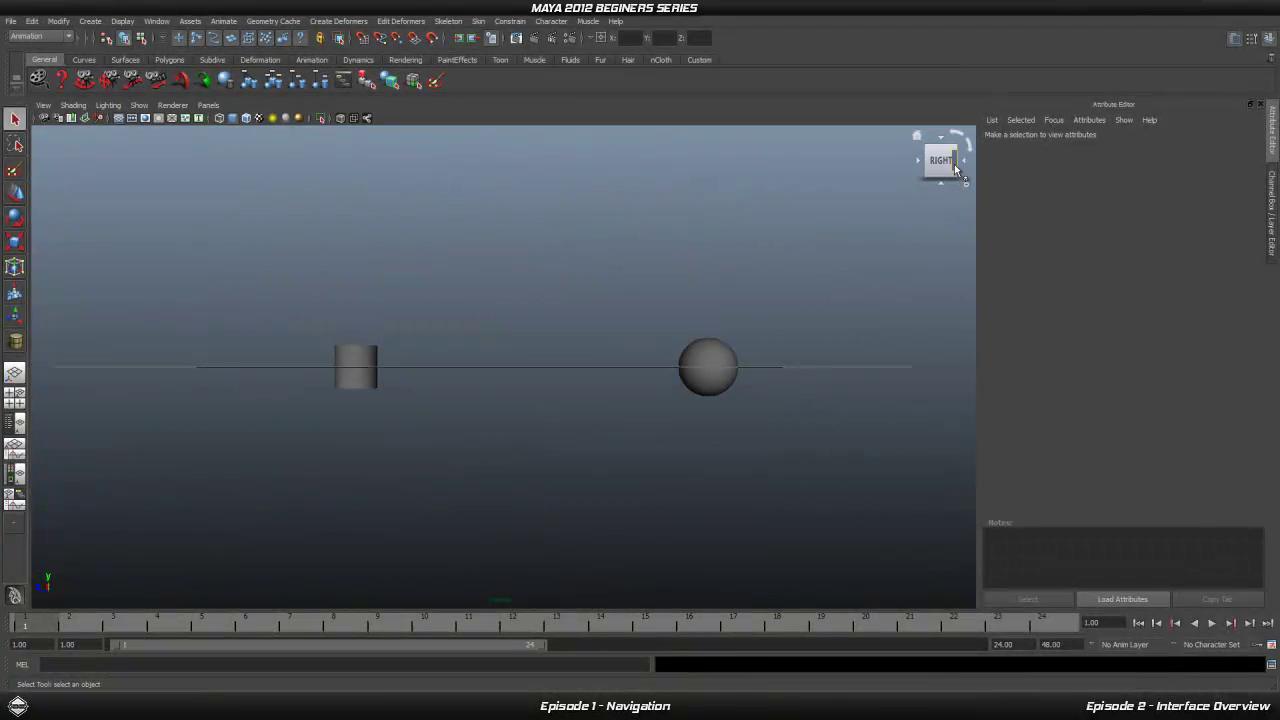
{"action": "left_click", "coordinate": [955, 165]}
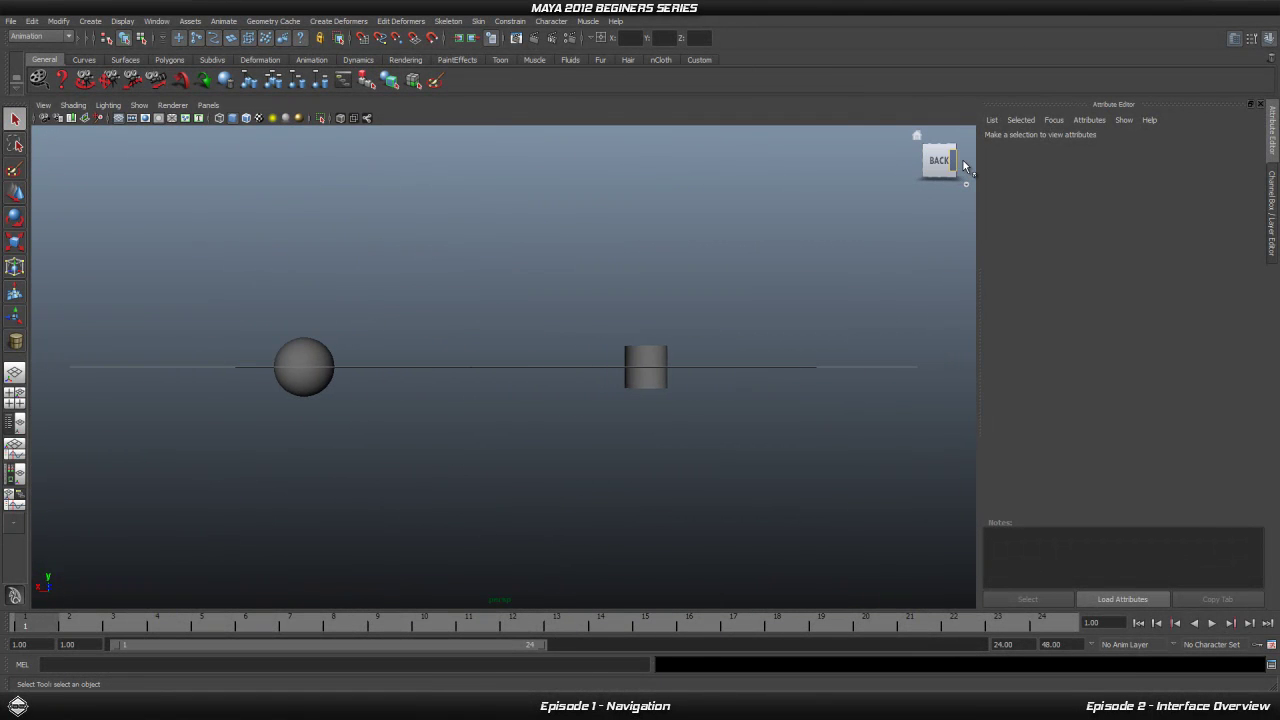
{"action": "left_click", "coordinate": [955, 163]}
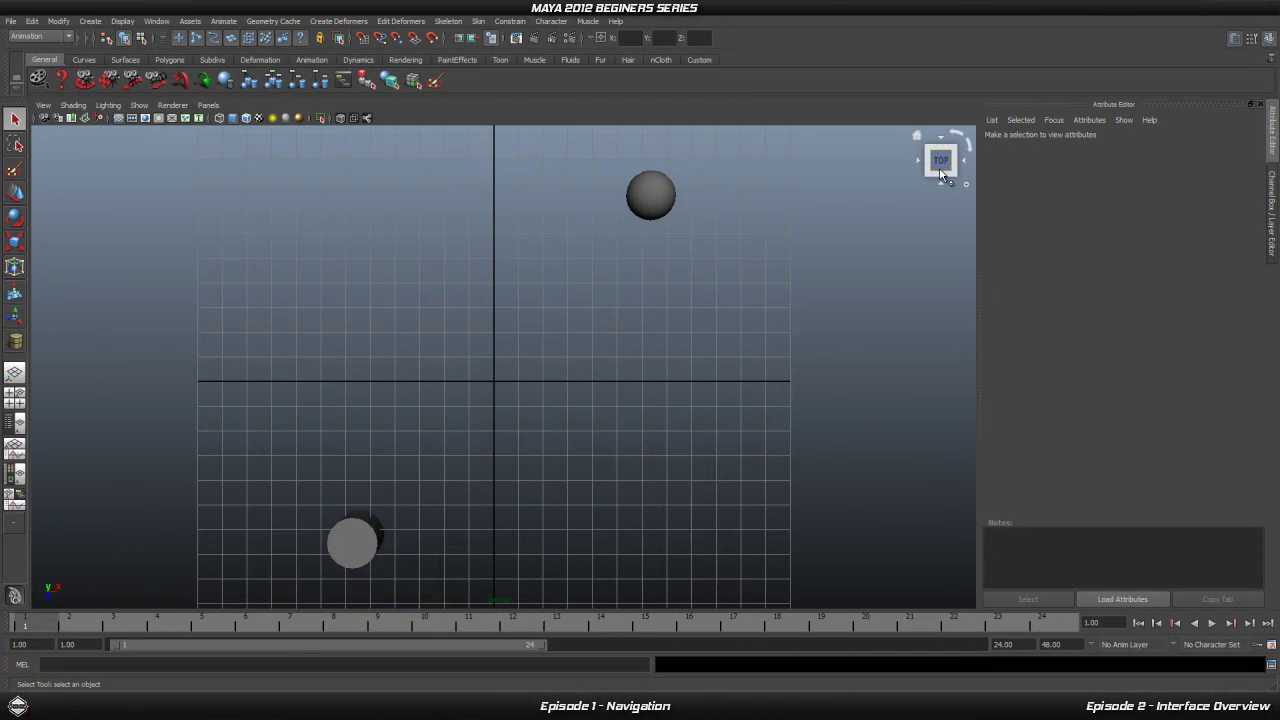
{"action": "left_click", "coordinate": [936, 180]}
Roll the front view with the ViewCube's rotation controls and bring it back upright
{"action": "left_click", "coordinate": [960, 140]}
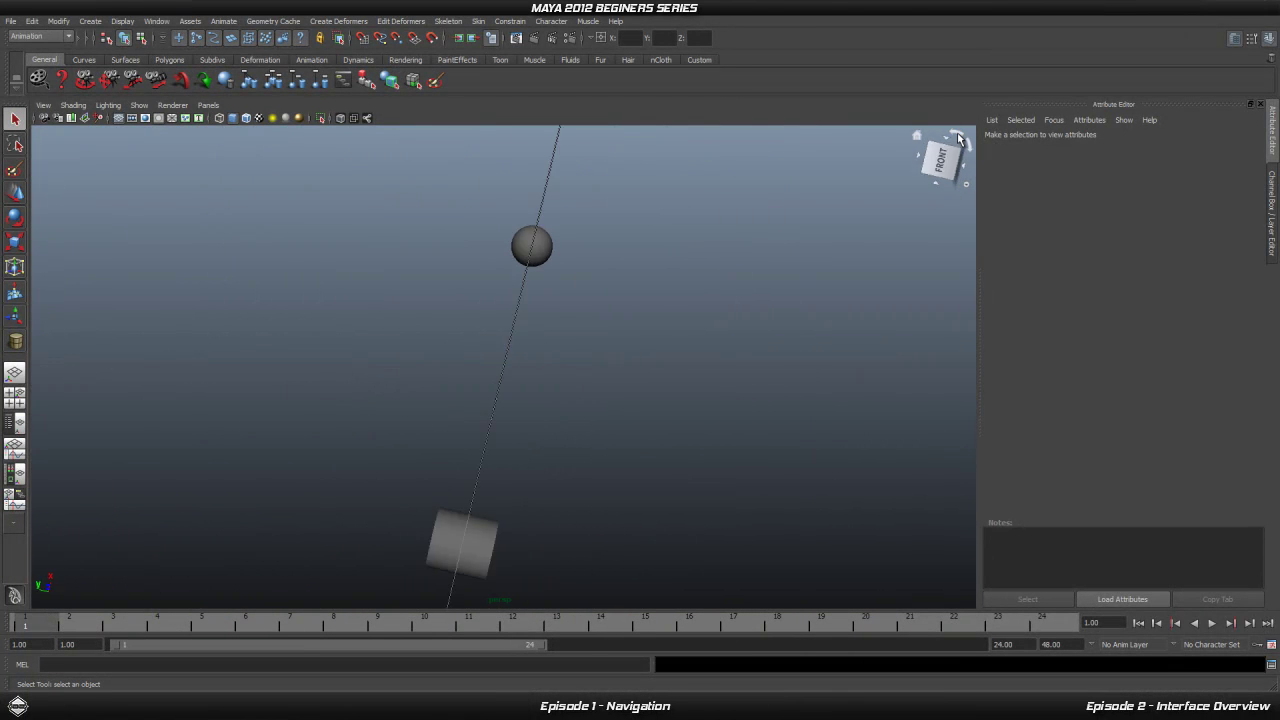
{"action": "left_click", "coordinate": [970, 147]}
{"action": "left_click", "coordinate": [966, 144]}
{"action": "left_click", "coordinate": [966, 144]}
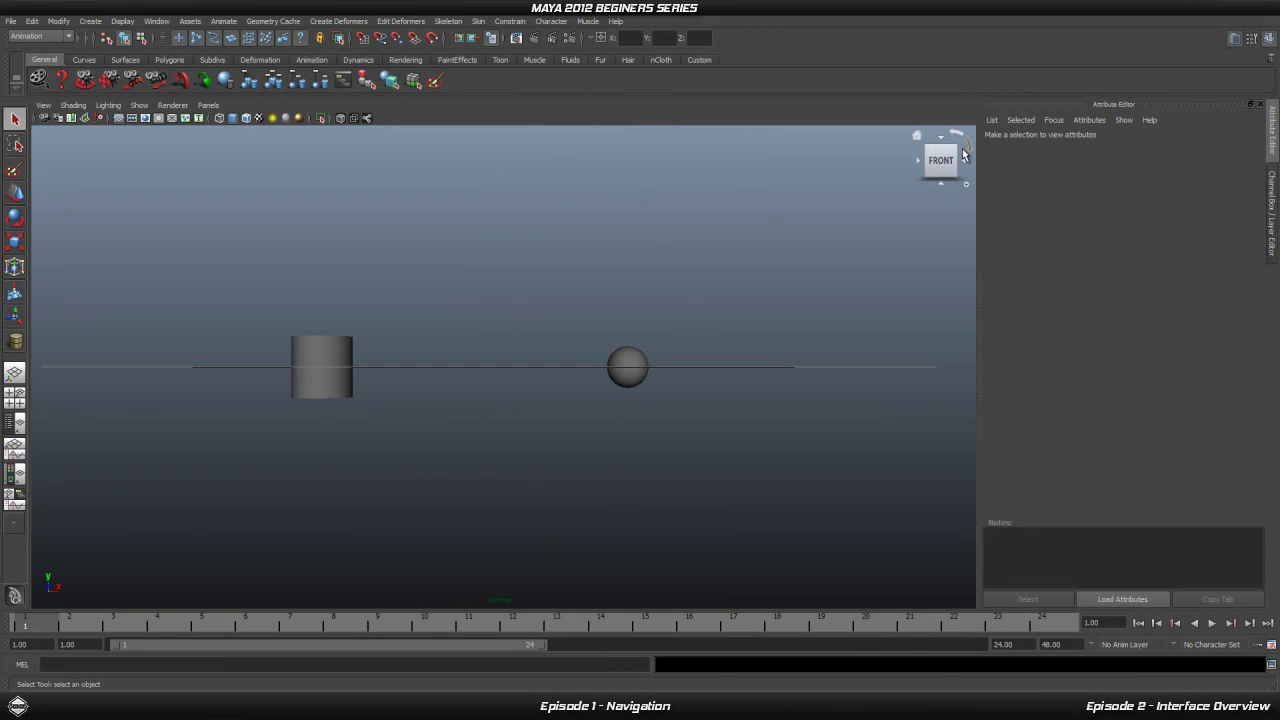
{"action": "left_click", "coordinate": [966, 152]}
Rotate to neighbouring faces of the ViewCube and return to the home view
{"action": "left_click", "coordinate": [919, 163]}
{"action": "left_click", "coordinate": [942, 181]}
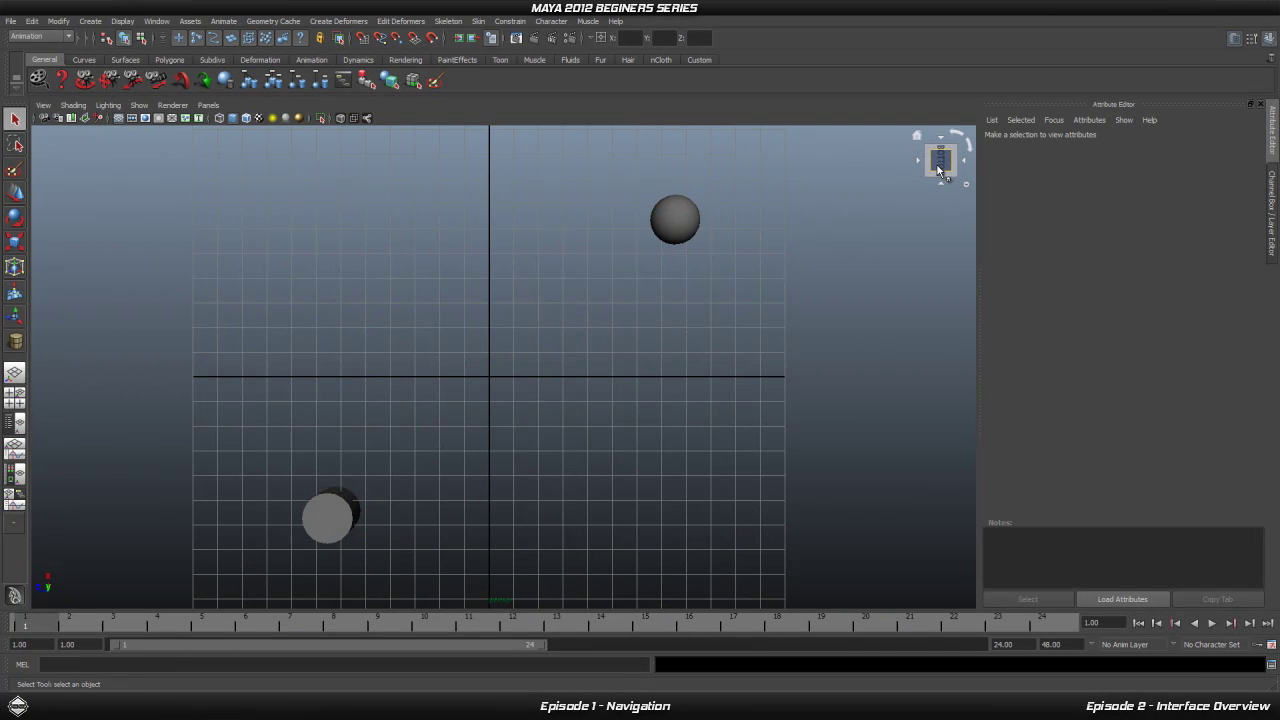
{"action": "left_click", "coordinate": [922, 164]}
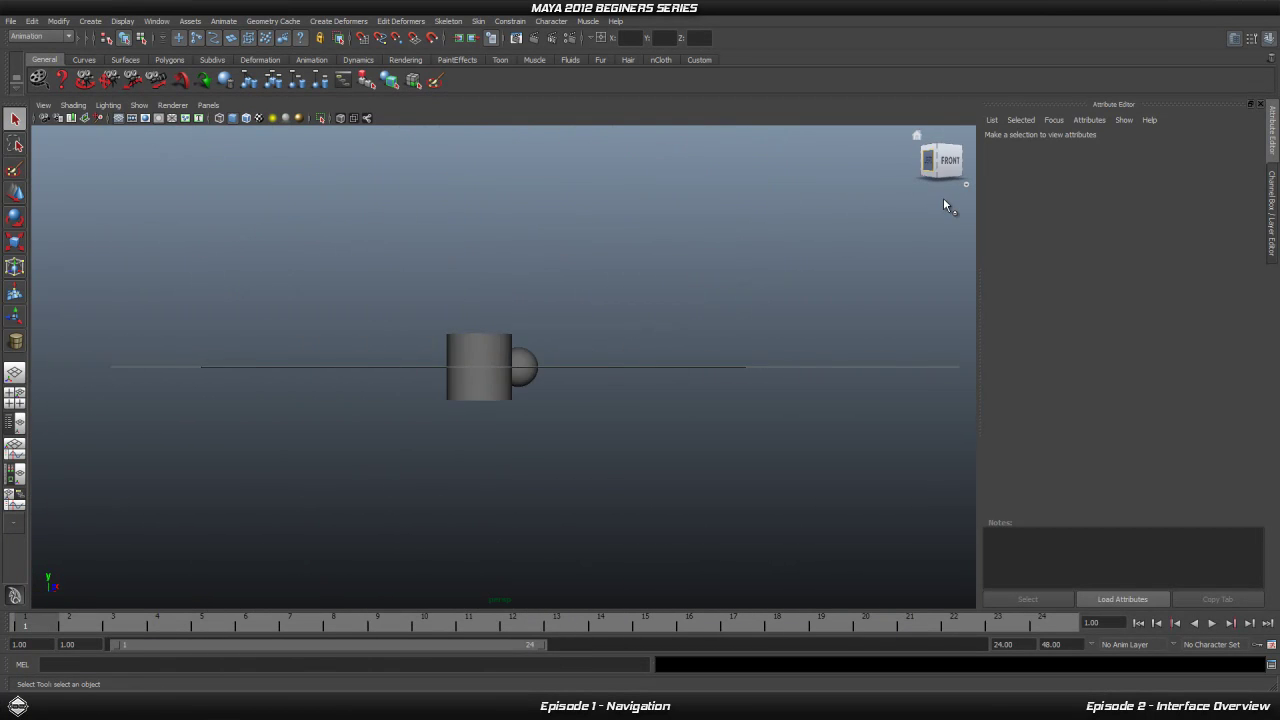
{"action": "left_click", "coordinate": [916, 140]}
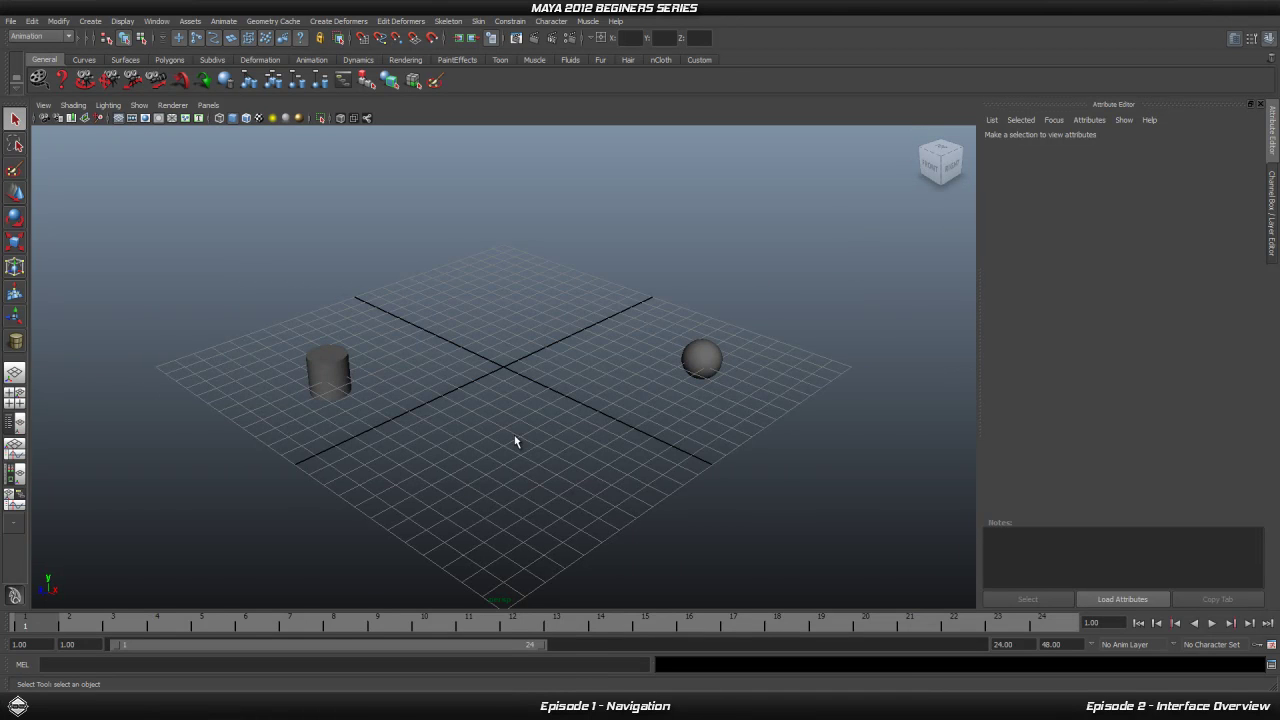
Select the cylinder and show it from above with the ViewCube's Top face
{"action": "right_click_drag", "start_coordinate": [586, 390], "coordinate": [536, 340], "text": "alt"}
{"action": "mouse_move", "coordinate": [536, 340]}
{"action": "left_mouse_down", "text": "alt"}
{"action": "mouse_move", "coordinate": [537, 306]}
{"action": "mouse_move", "coordinate": [541, 338]}
{"action": "left_mouse_up", "text": "alt"}
{"action": "left_click", "coordinate": [350, 355]}
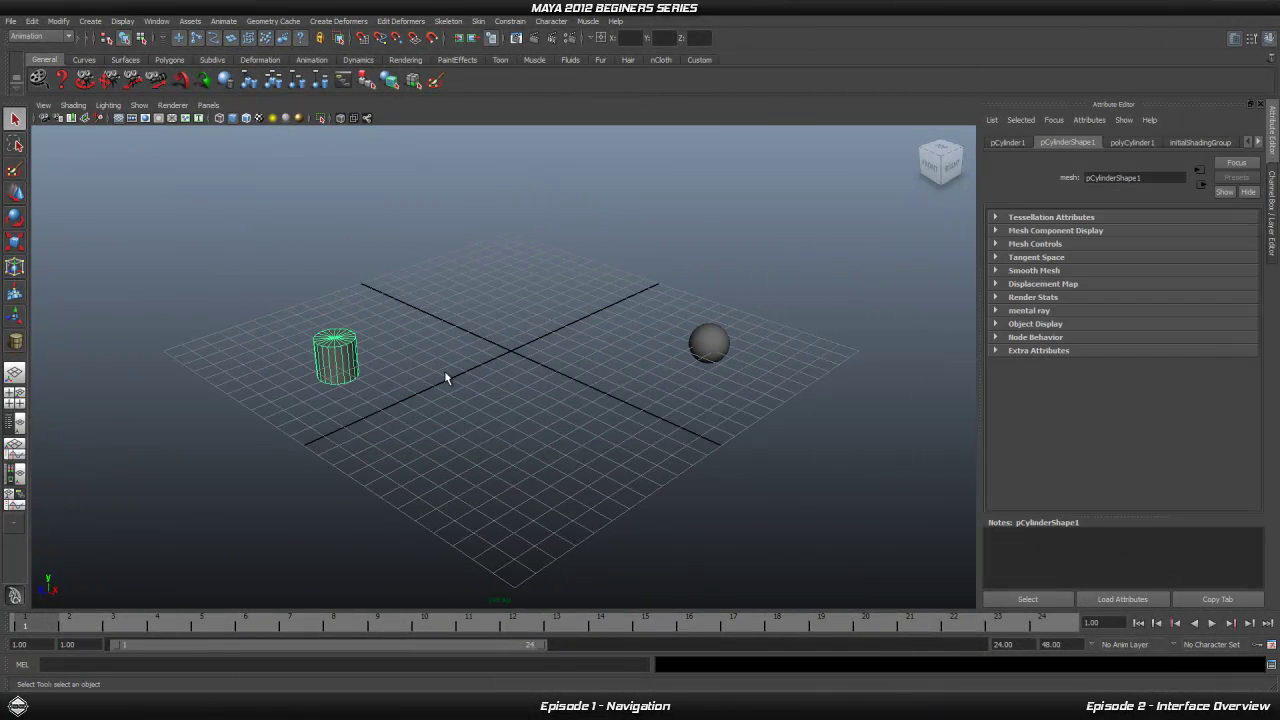
{"action": "middle_click_drag", "start_coordinate": [469, 374], "coordinate": [528, 400], "text": "alt"}
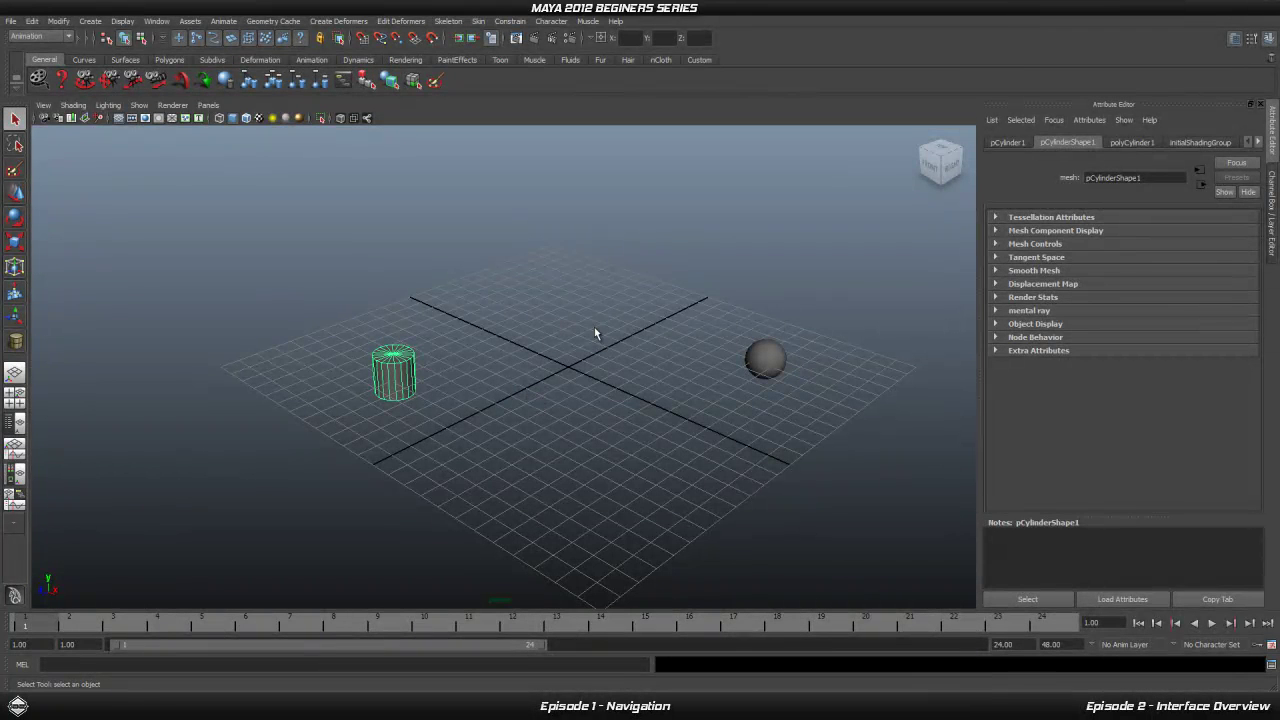
{"action": "left_click", "coordinate": [942, 152]}
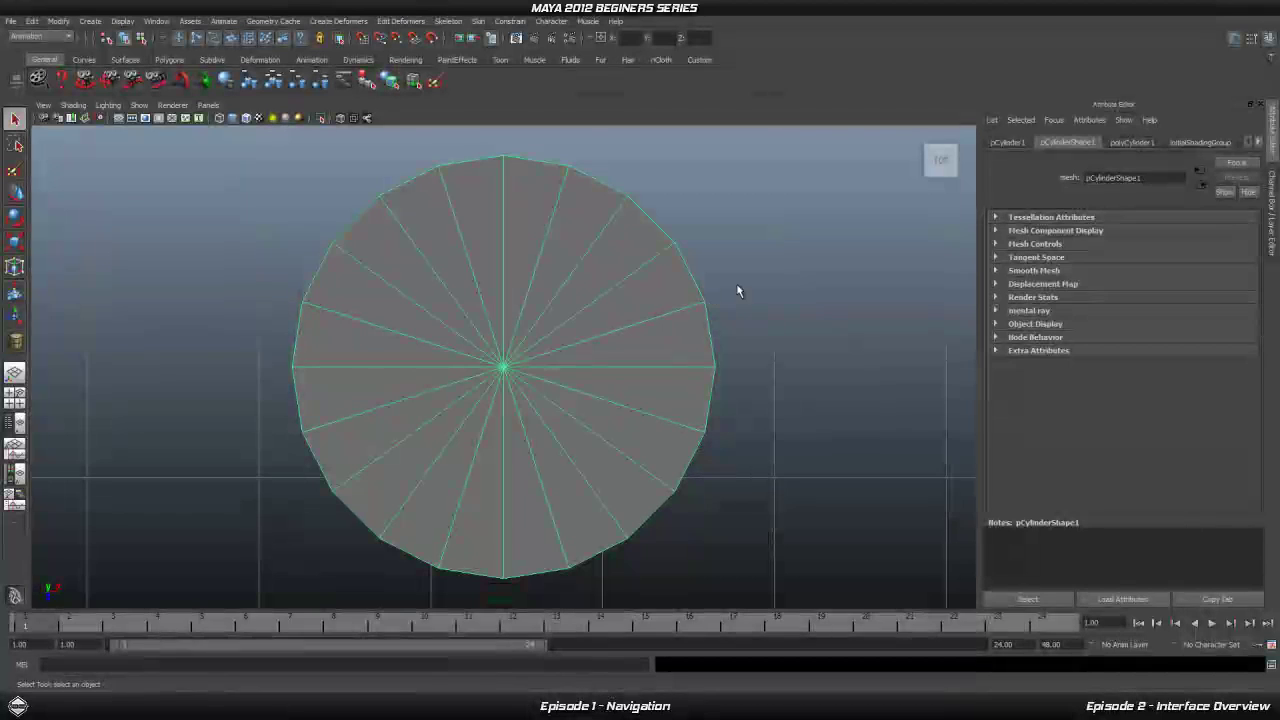
{"action": "left_click", "coordinate": [749, 268]}
{"action": "left_click", "coordinate": [594, 348]}
{"action": "middle_click_drag", "start_coordinate": [600, 349], "coordinate": [624, 333], "text": "alt"}
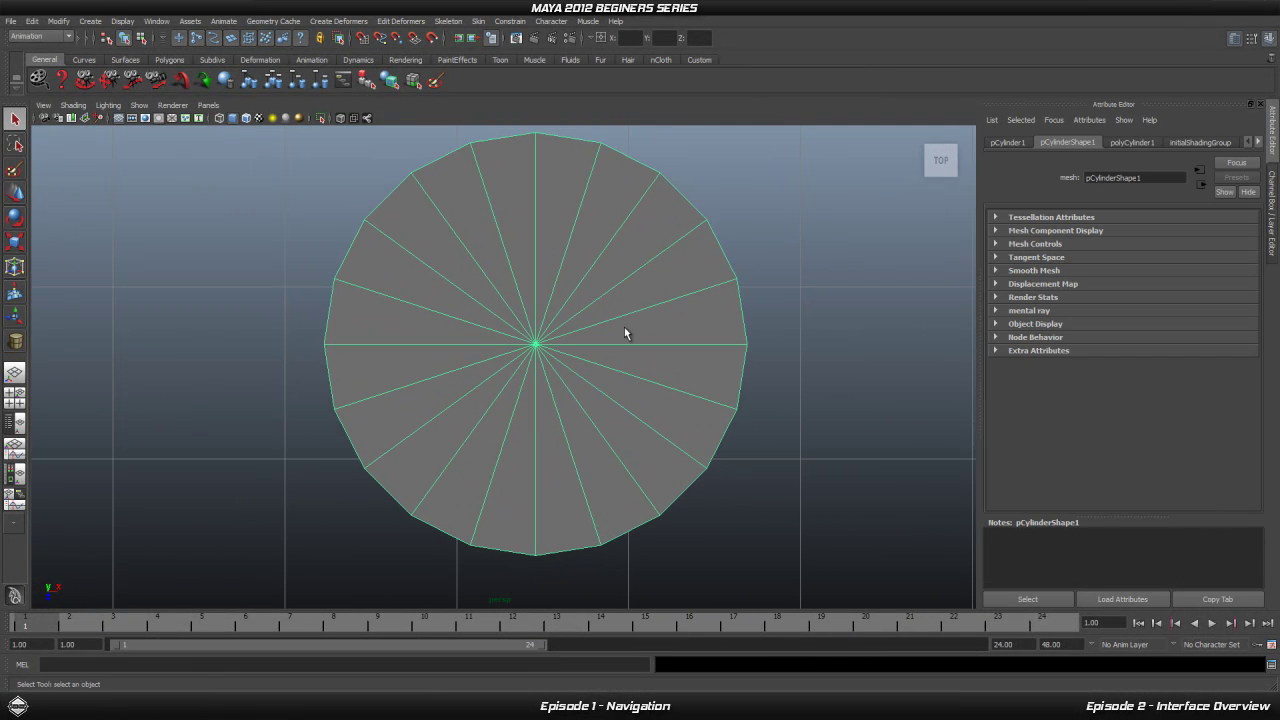
Display the cylinder in wireframe and realign it to the ViewCube's Top face to examine its perspective distortion
{"action": "key", "text": "4"}
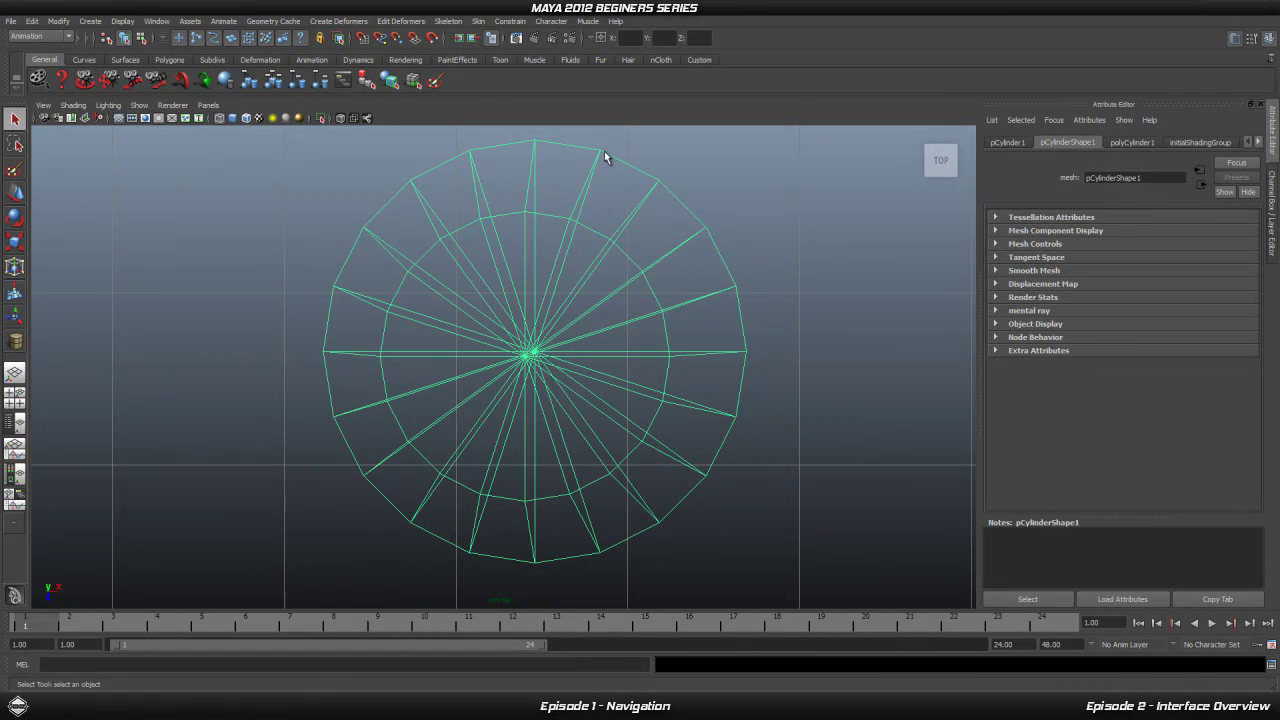
{"action": "left_click", "coordinate": [940, 162]}
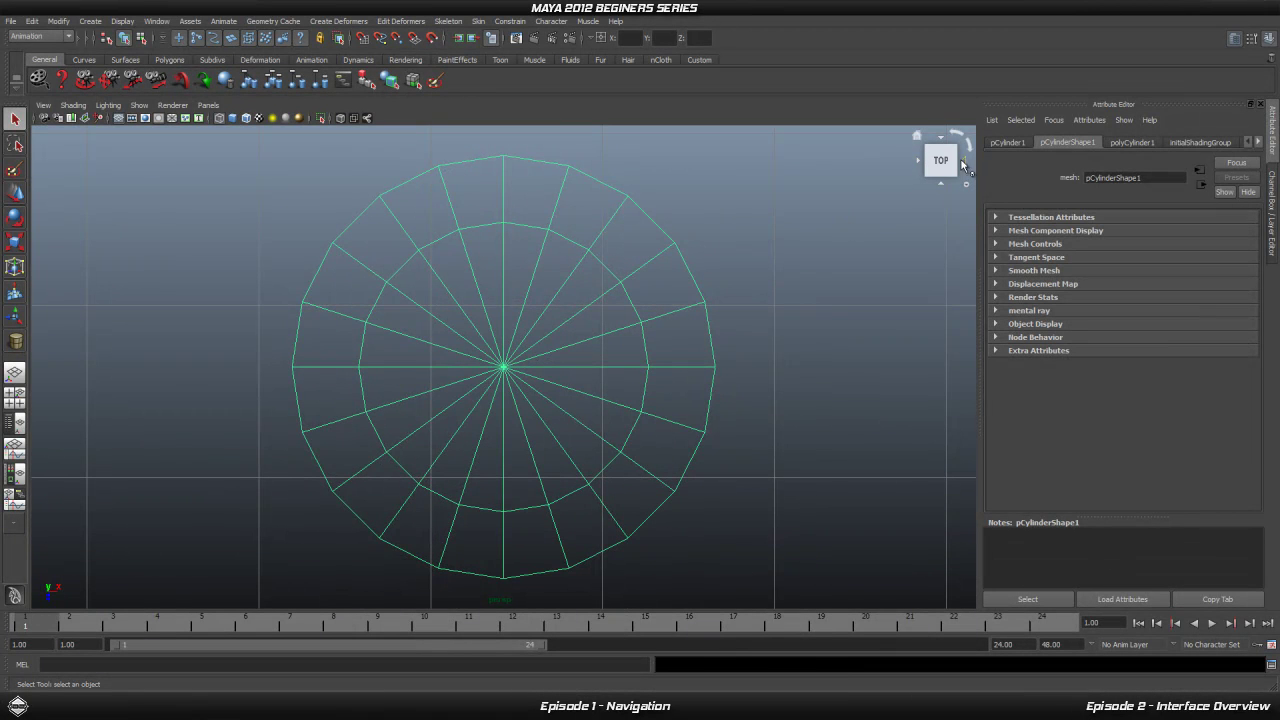
{"action": "mouse_move", "coordinate": [607, 336]}
{"action": "middle_mouse_down", "text": "alt"}
{"action": "mouse_move", "coordinate": [651, 306]}
{"action": "mouse_move", "coordinate": [623, 326]}
{"action": "mouse_move", "coordinate": [619, 307]}
{"action": "mouse_move", "coordinate": [577, 317]}
{"action": "mouse_move", "coordinate": [592, 326]}
{"action": "middle_mouse_up", "text": "alt"}
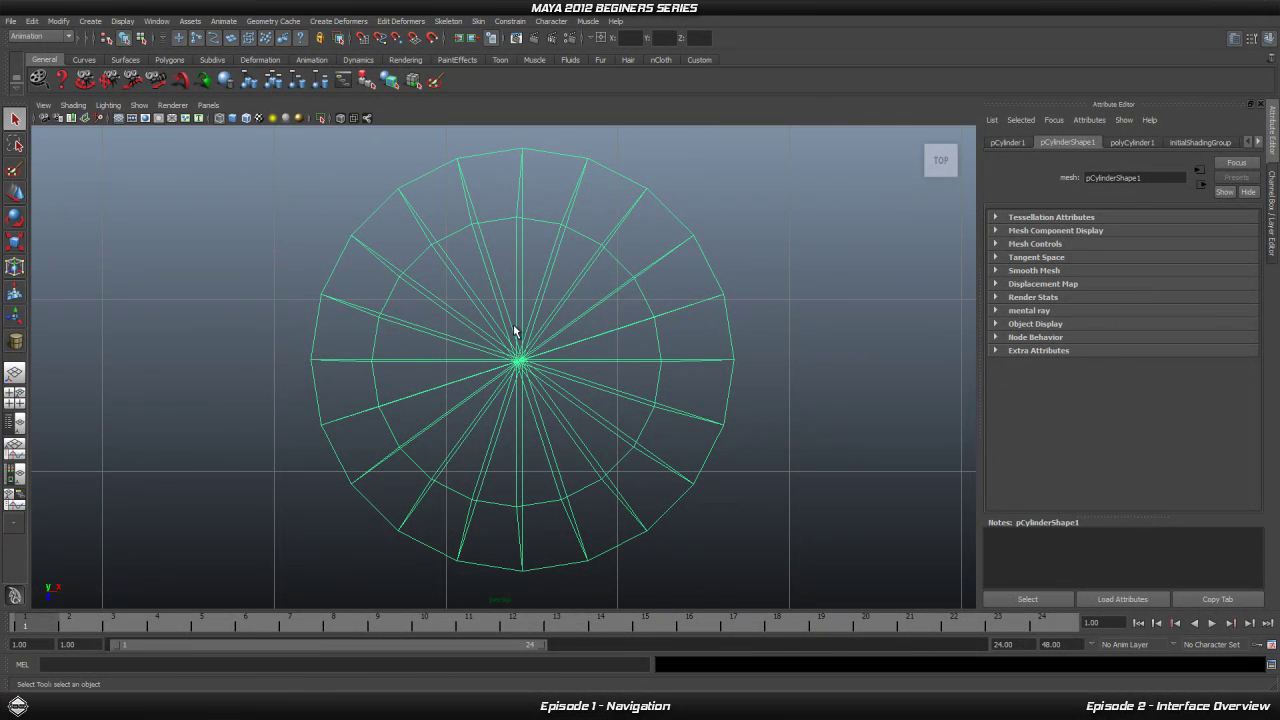
Switch to the orthographic Top View through the hotbox and zoom in on the selected cylinder
{"action": "key", "text": "space"}
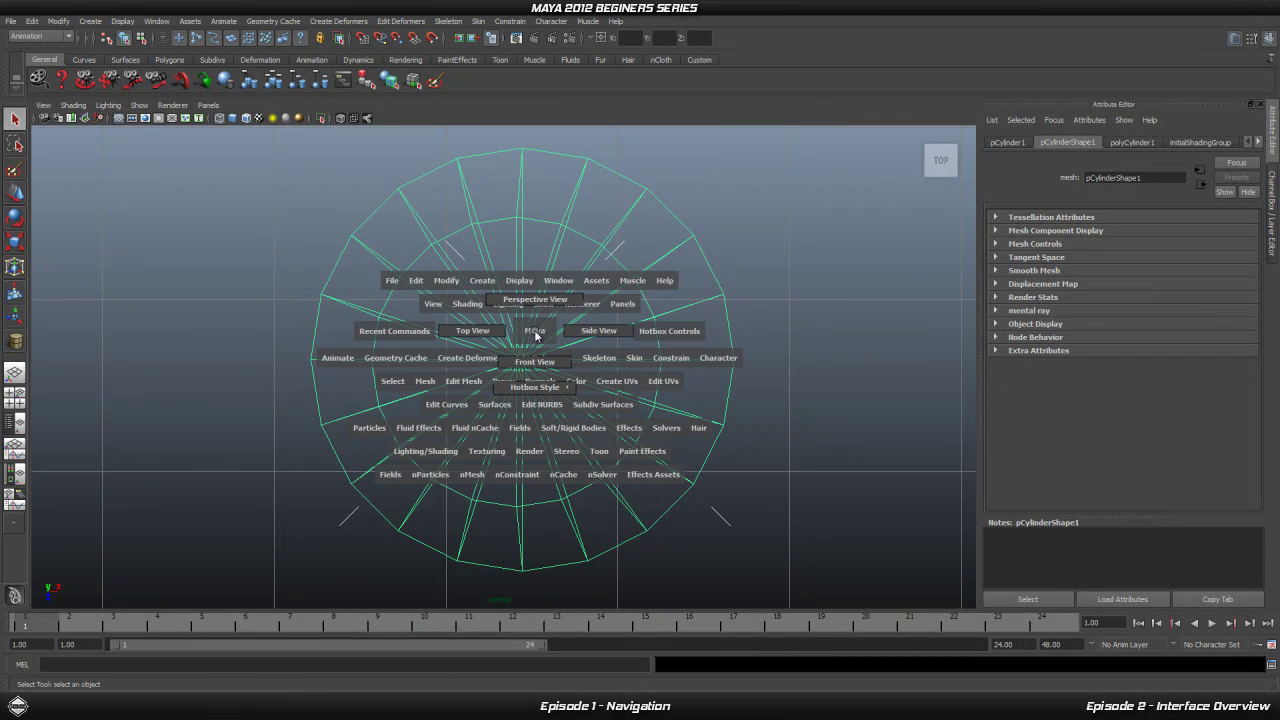
{"action": "left_click", "coordinate": [490, 331]}
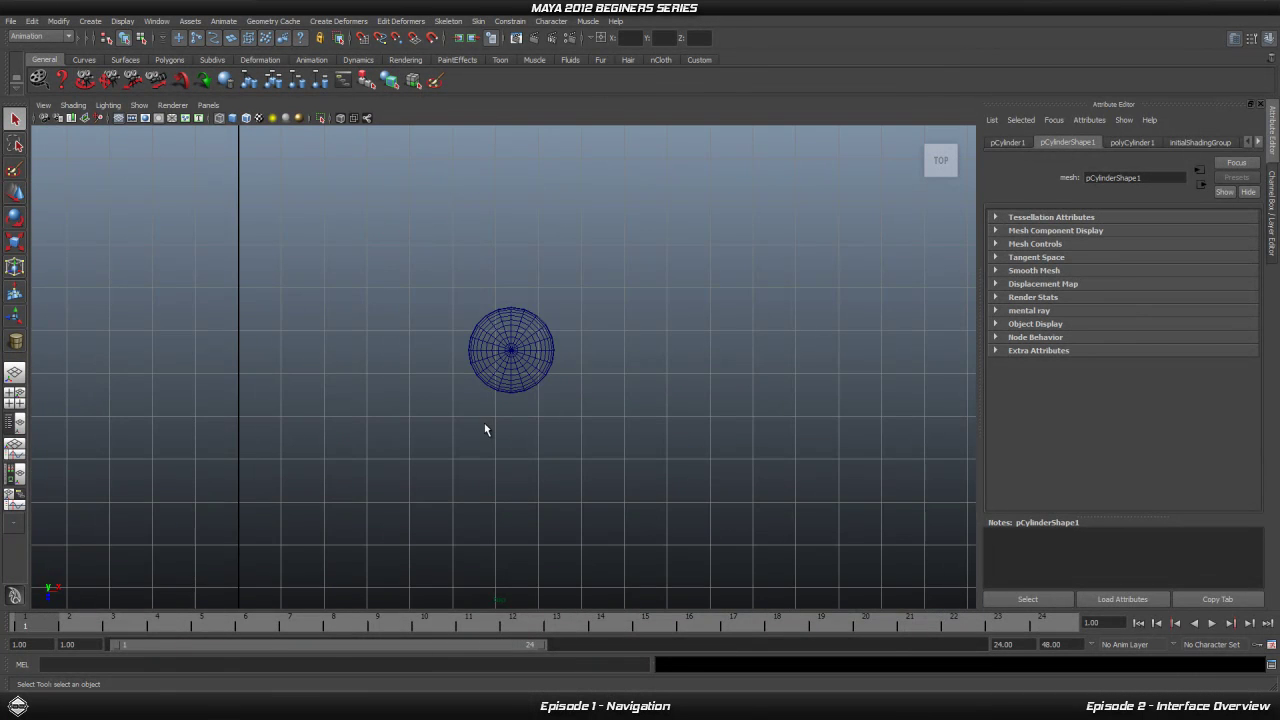
{"action": "left_click", "coordinate": [506, 400]}
{"action": "middle_click_drag", "start_coordinate": [506, 400], "coordinate": [536, 298], "text": "alt"}
{"action": "middle_click_drag", "start_coordinate": [447, 256], "coordinate": [433, 356], "text": "alt"}
{"action": "right_click_drag", "start_coordinate": [433, 356], "coordinate": [484, 364], "text": "alt"}
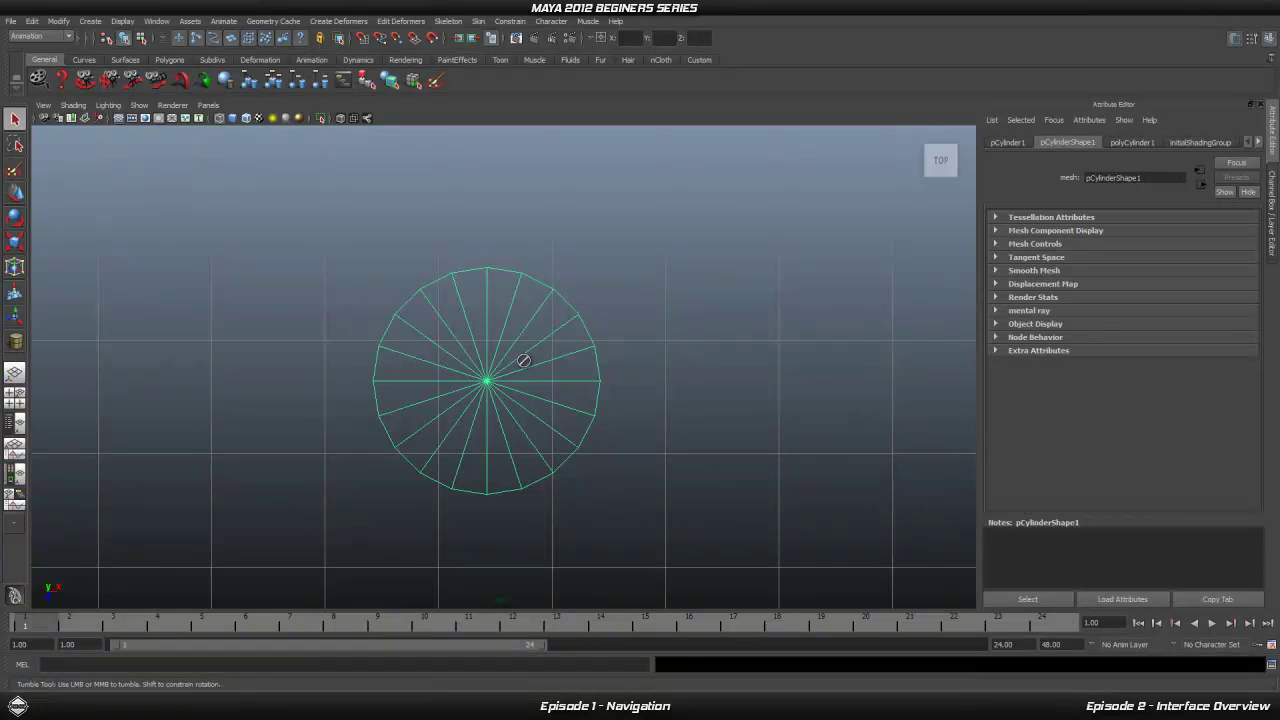
{"action": "middle_click_drag", "start_coordinate": [551, 380], "coordinate": [600, 368], "text": "alt"}
{"action": "right_click_drag", "start_coordinate": [514, 377], "coordinate": [563, 378], "text": "alt"}
{"action": "middle_click_drag", "start_coordinate": [622, 347], "coordinate": [420, 354], "text": "alt"}
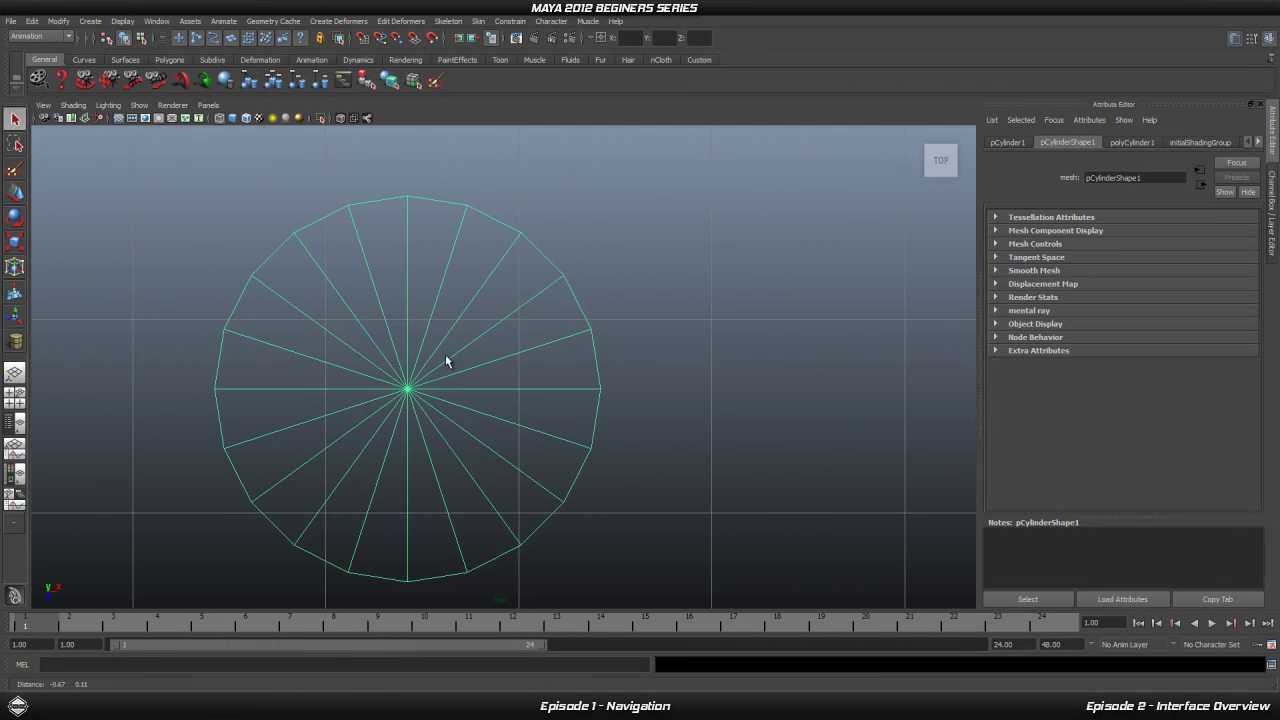
Return to Perspective View through the hotbox and realign the cylinder to the ViewCube's Top face
{"action": "key", "text": "space"}
{"action": "left_click", "coordinate": [420, 334]}
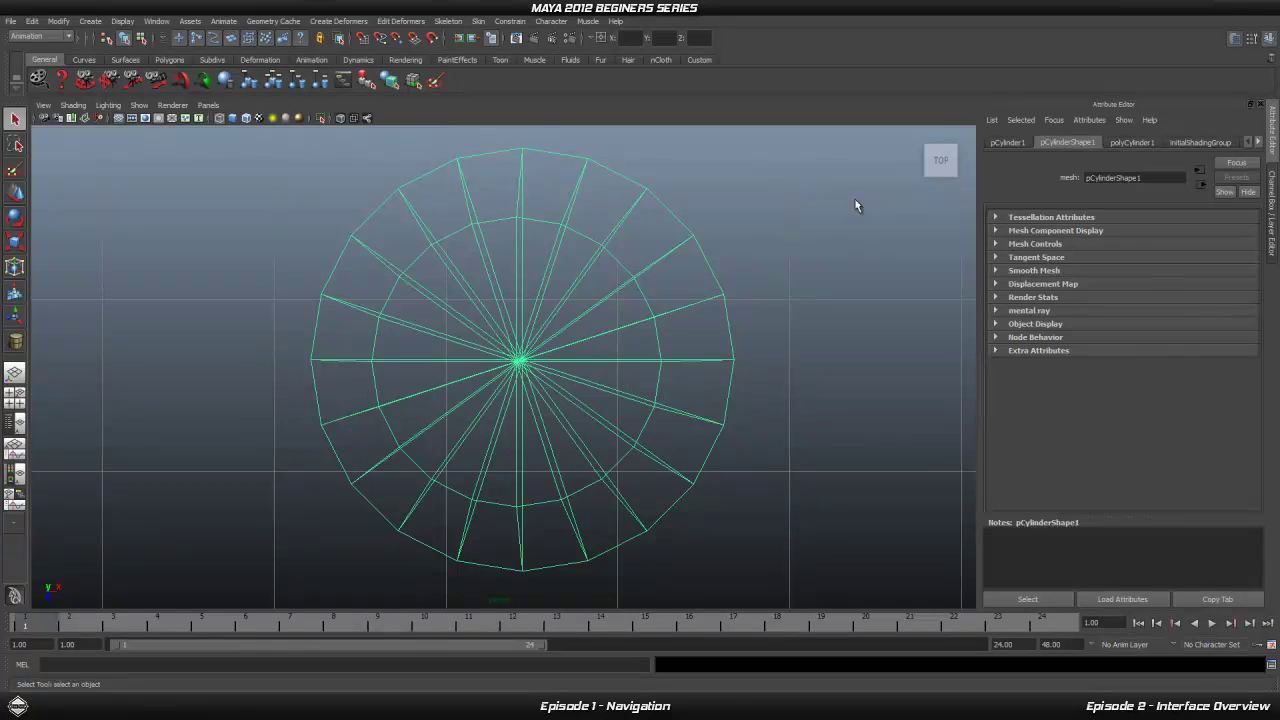
{"action": "left_click_drag", "start_coordinate": [777, 271], "coordinate": [921, 185], "text": "alt"}
{"action": "left_click", "coordinate": [921, 182]}
{"action": "middle_click_drag", "start_coordinate": [646, 337], "coordinate": [527, 358], "text": "alt"}
{"action": "left_click", "coordinate": [940, 161]}
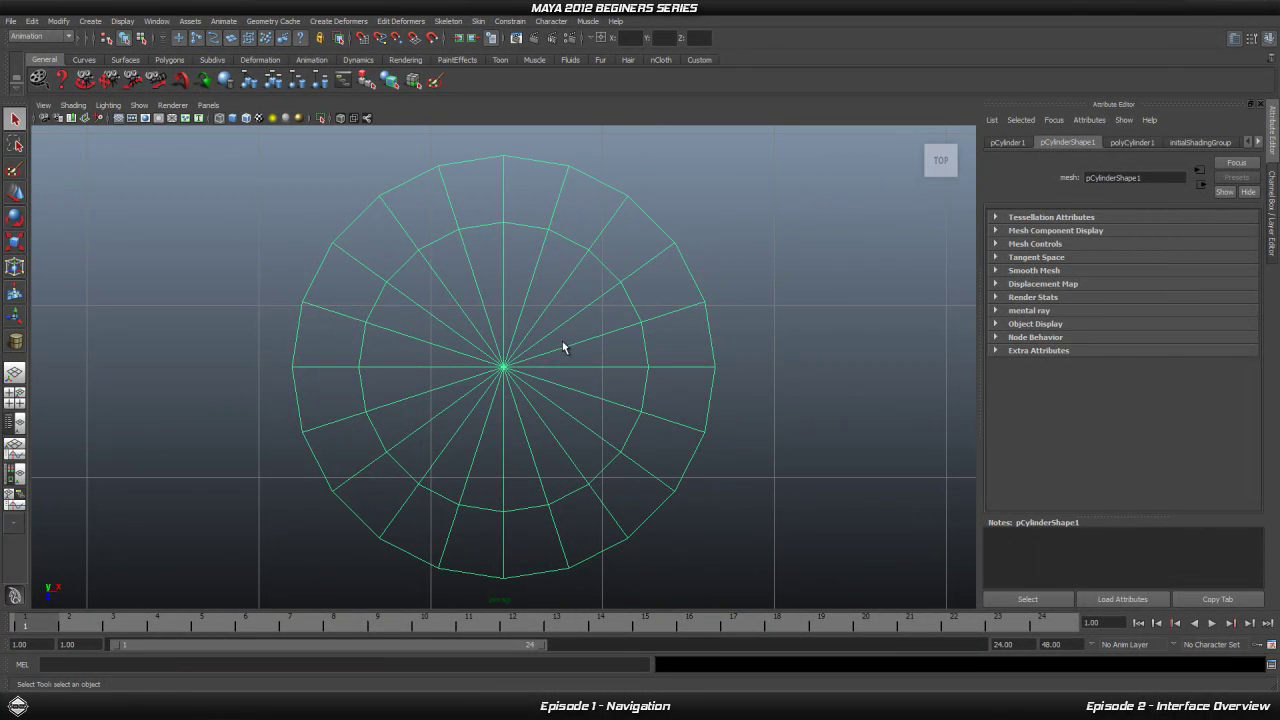
Open Top View from the hotbox and inspect the flat wireframe cylinder at different zoom levels
{"action": "key", "text": "space"}
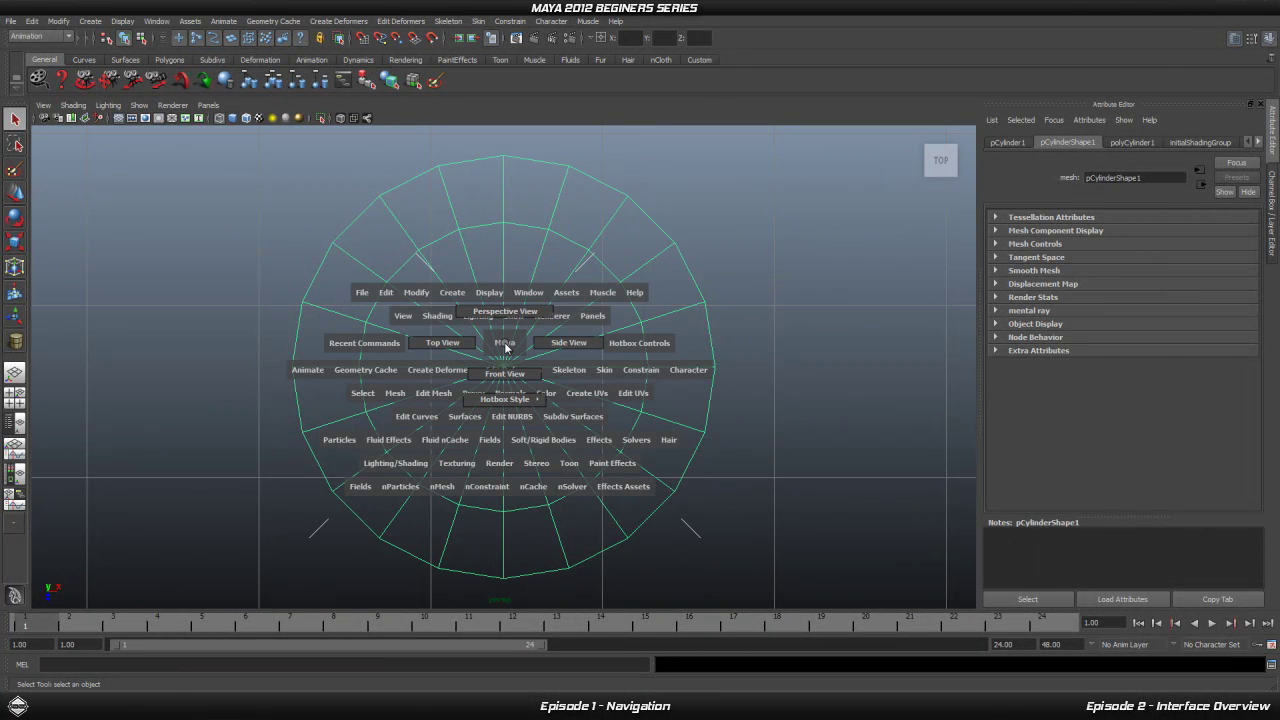
{"action": "left_click", "coordinate": [459, 345]}
{"action": "scroll", "coordinate": [468, 360], "scroll_direction": "down", "scroll_amount": 3}
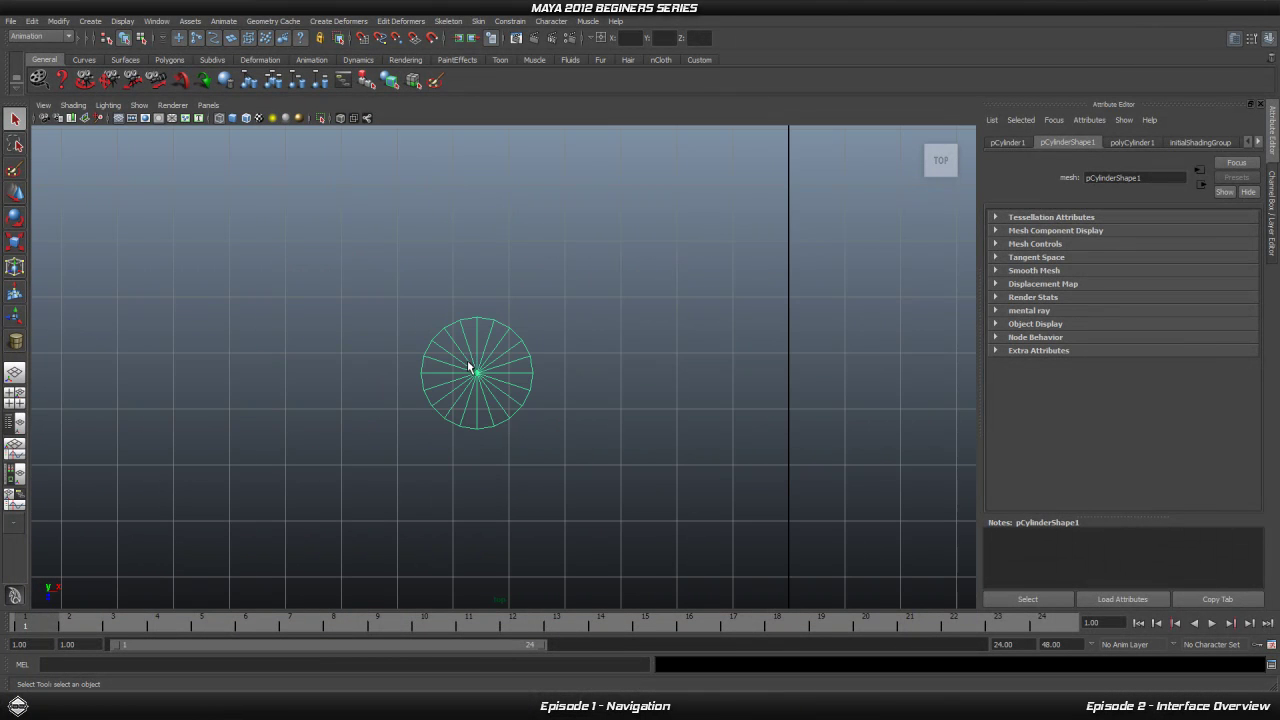
{"action": "scroll", "coordinate": [527, 374], "scroll_direction": "up", "scroll_amount": 5}
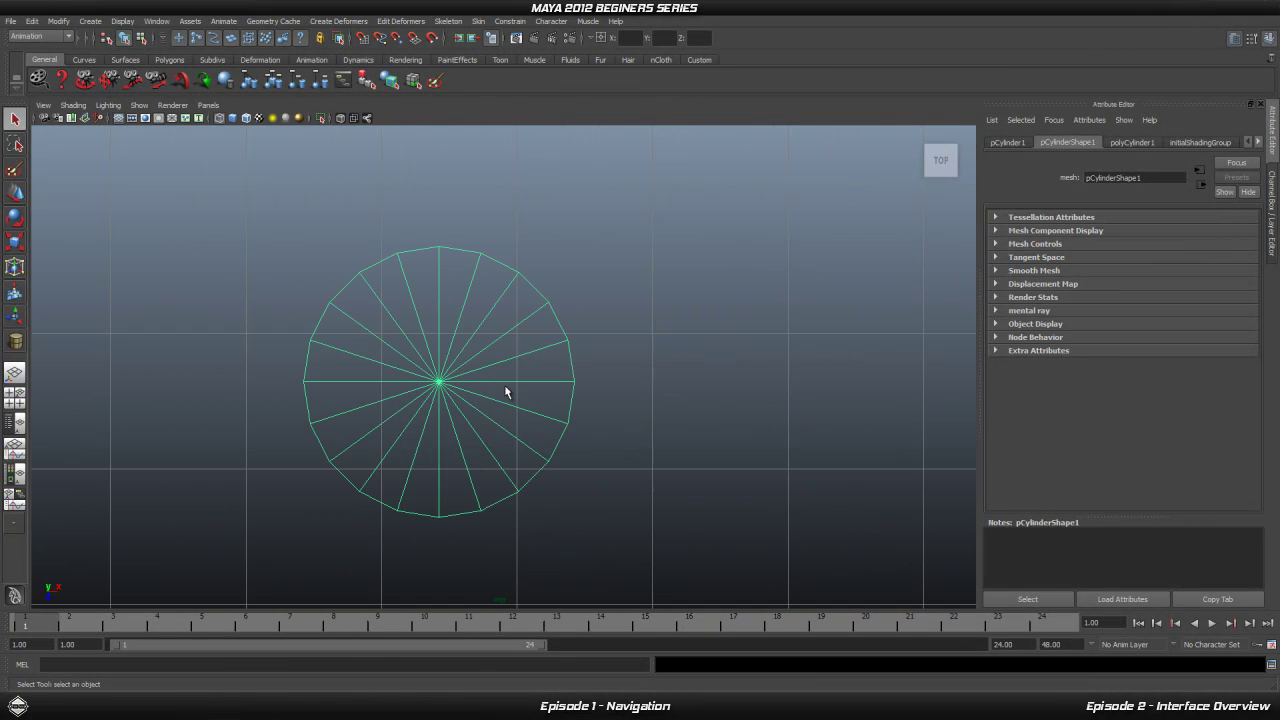
Switch back to Perspective View through the hotbox and orbit the wireframe cylinder to an angled view
{"action": "key", "text": "space"}
{"action": "mouse_move", "coordinate": [524, 376]}
{"action": "left_mouse_down"}
{"action": "mouse_move", "coordinate": [545, 380]}
{"action": "mouse_move", "coordinate": [510, 378]}
{"action": "mouse_move", "coordinate": [512, 345]}
{"action": "mouse_move", "coordinate": [524, 375]}
{"action": "left_mouse_up"}
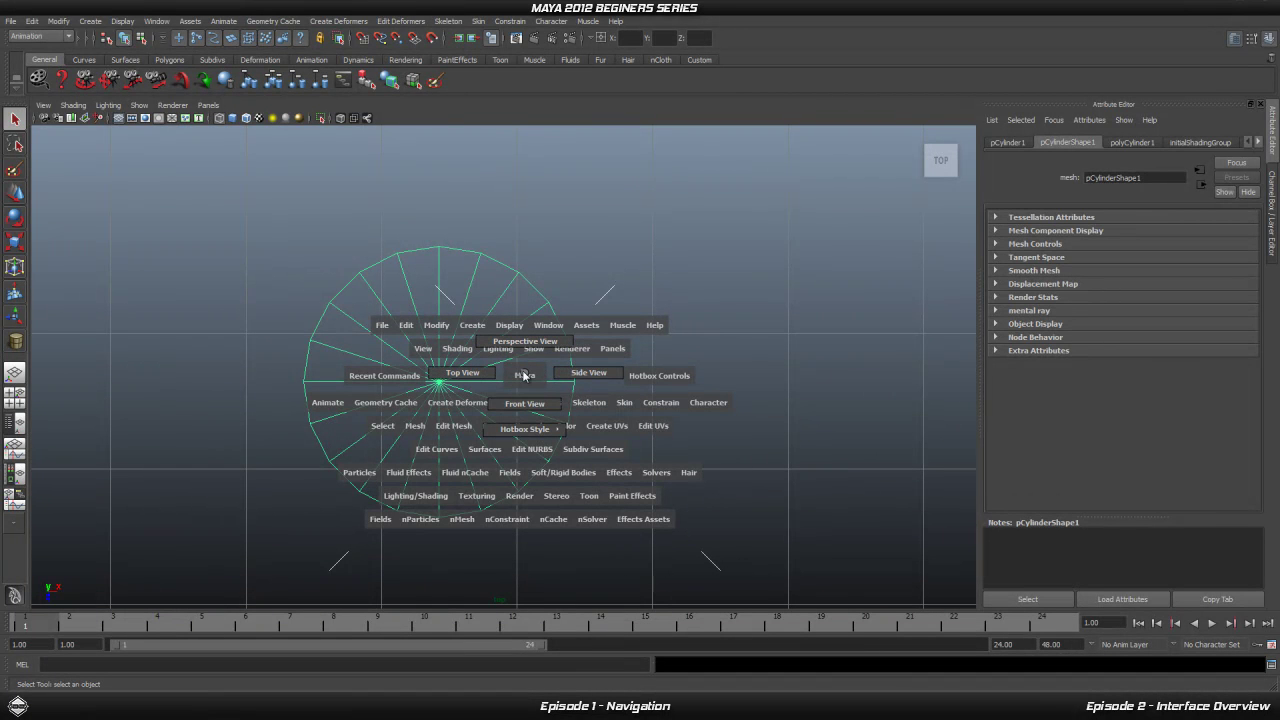
{"action": "left_click_drag", "start_coordinate": [525, 374], "coordinate": [531, 351]}
{"action": "scroll", "coordinate": [650, 415], "scroll_direction": "down", "scroll_amount": 3}
{"action": "key", "text": "space"}
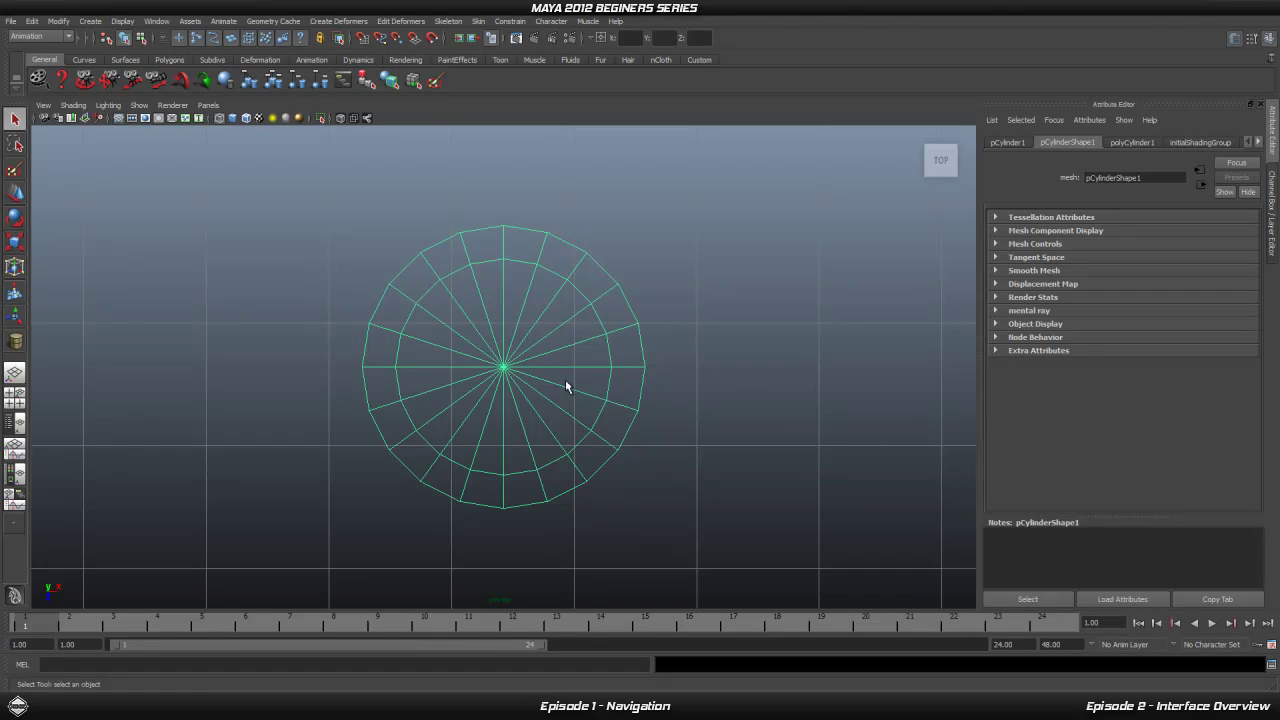
{"action": "scroll", "coordinate": [665, 415], "scroll_direction": "down", "scroll_amount": 2}
{"action": "left_click_drag", "start_coordinate": [666, 420], "coordinate": [657, 254], "text": "alt"}
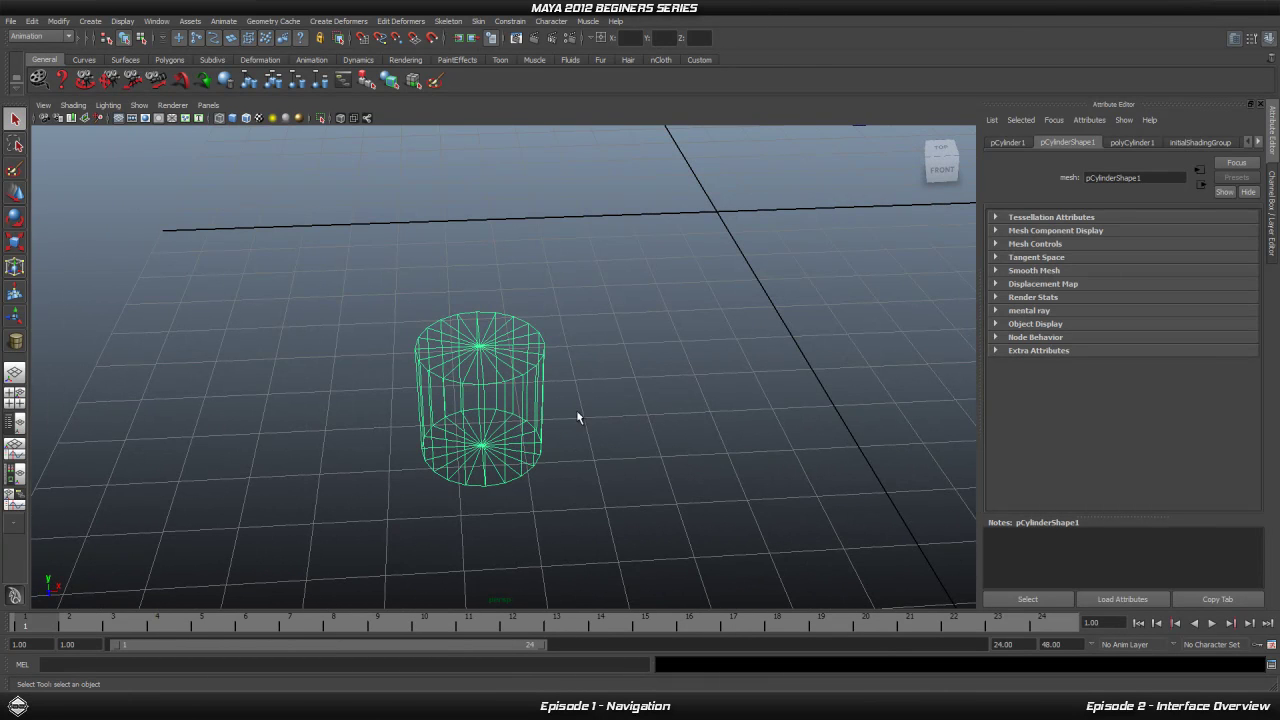
{"action": "left_click_drag", "start_coordinate": [623, 398], "coordinate": [573, 422], "text": "alt"}
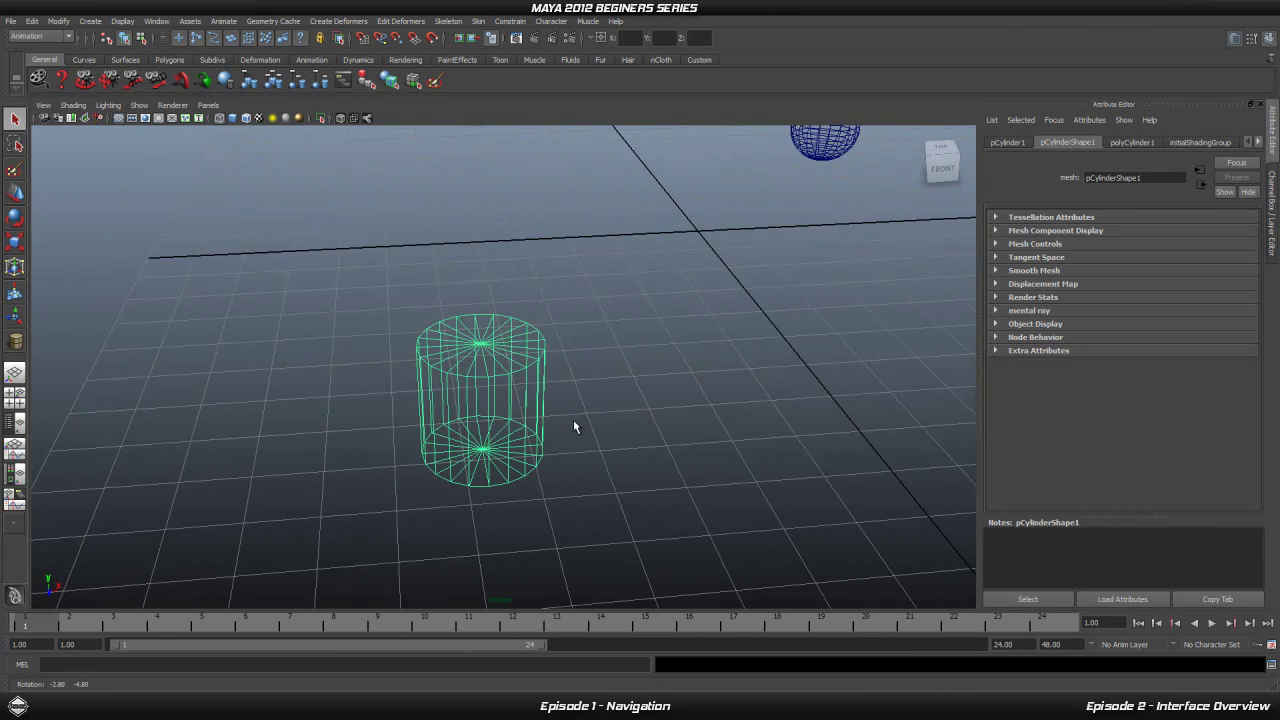
View the cylinder from the ViewCube's Right face, clear the selection and show both objects from that side
{"action": "left_click", "coordinate": [914, 129]}
{"action": "left_click", "coordinate": [955, 165]}
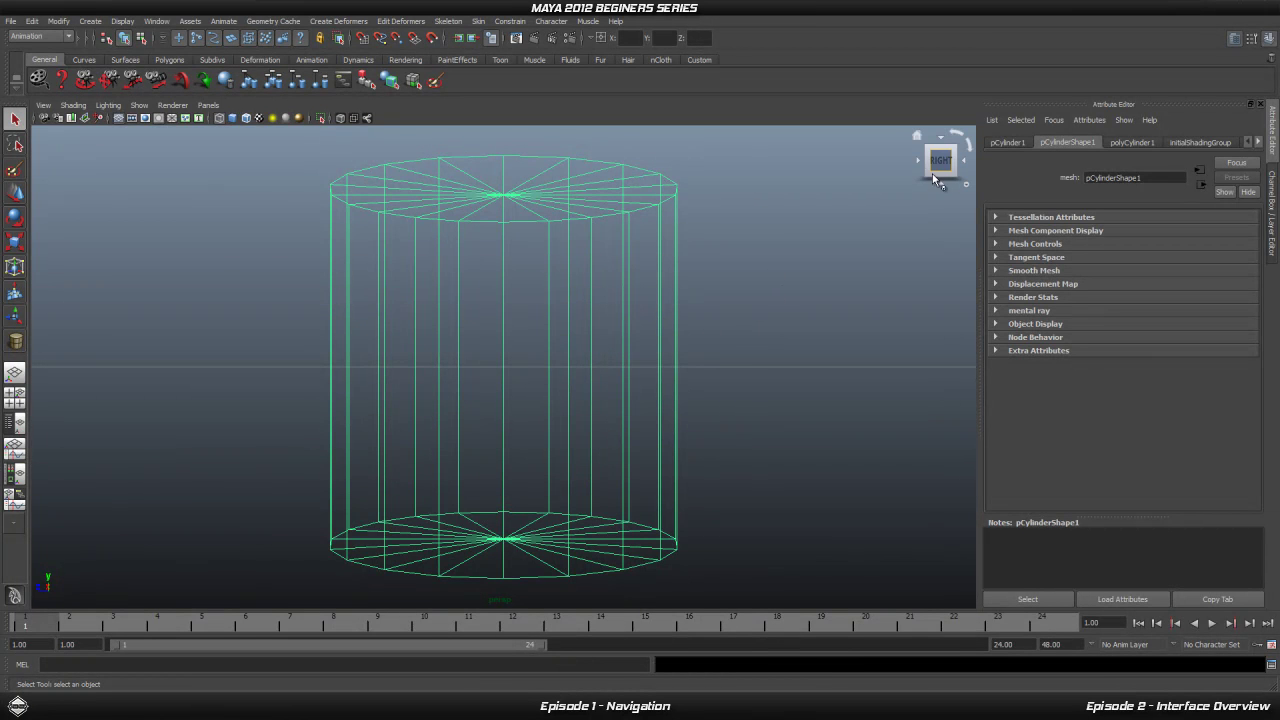
{"action": "left_click", "coordinate": [938, 161]}
{"action": "left_click", "coordinate": [733, 265]}
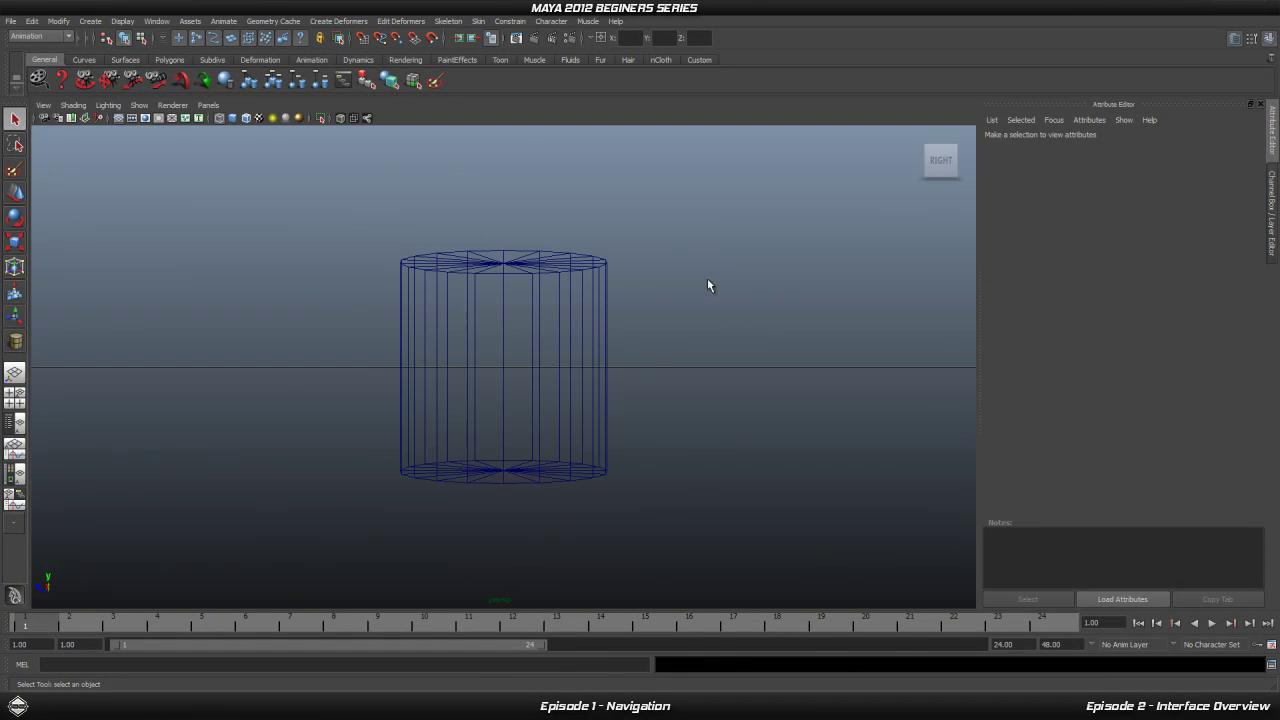
{"action": "scroll", "coordinate": [637, 339], "scroll_direction": "up", "scroll_amount": 3}
{"action": "scroll", "coordinate": [908, 198], "scroll_direction": "down", "scroll_amount": 5}
{"action": "scroll", "coordinate": [563, 337], "scroll_direction": "up", "scroll_amount": 3}
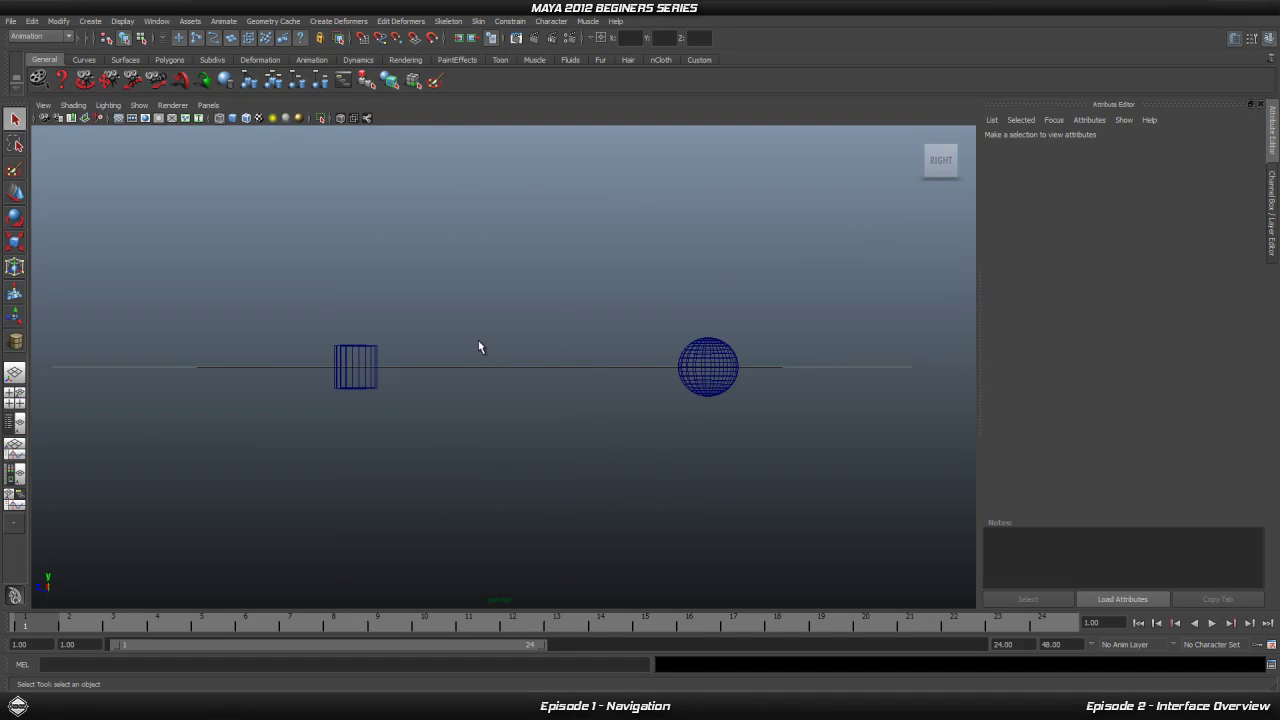
Select the cylinder, frame it from the right with the ViewCube and deselect it
{"action": "middle_click_drag", "start_coordinate": [374, 406], "coordinate": [535, 387], "text": "alt"}
{"action": "left_click_drag", "start_coordinate": [535, 387], "coordinate": [658, 256], "text": "alt"}
{"action": "left_click", "coordinate": [523, 340]}
{"action": "left_click", "coordinate": [940, 160]}
{"action": "left_click", "coordinate": [822, 337]}
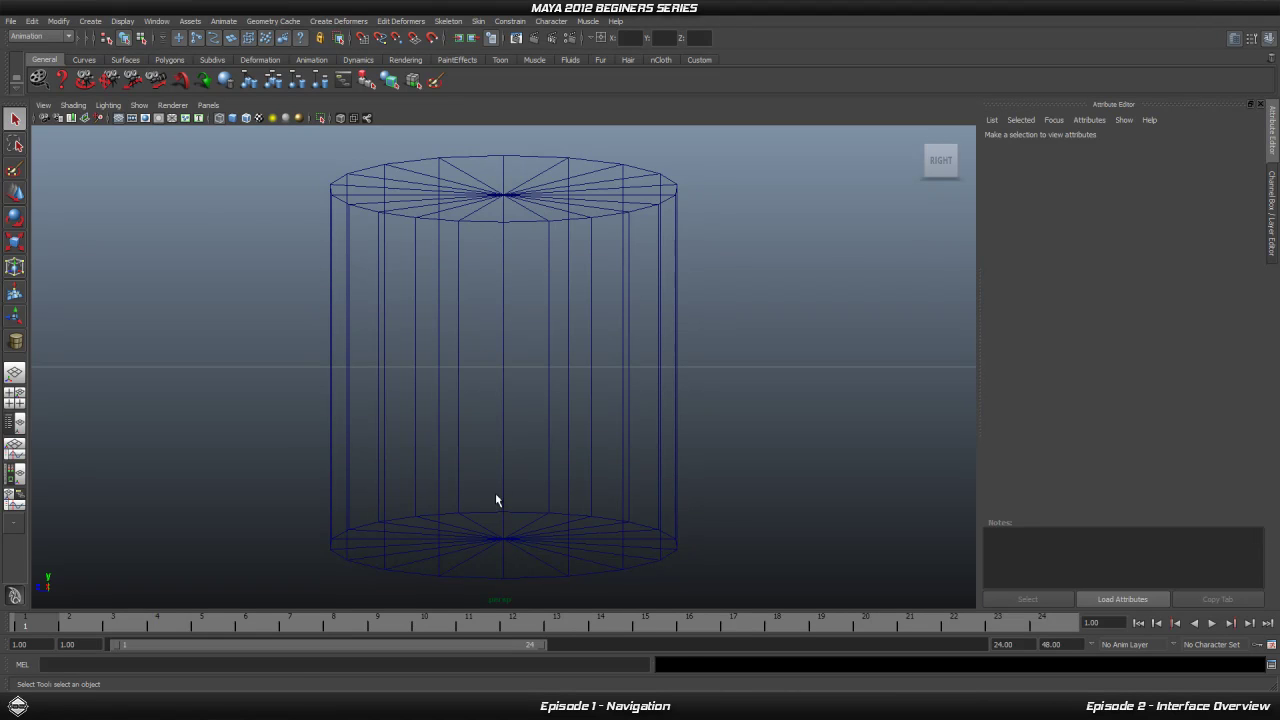
Examine the cylinder in the hotbox's orthographic Side View, then return to Perspective View and orbit around it
{"action": "key", "text": "space"}
{"action": "left_click_drag", "start_coordinate": [497, 486], "coordinate": [557, 480]}
{"action": "scroll", "coordinate": [529, 489], "scroll_direction": "up", "scroll_amount": 3}
{"action": "middle_click_drag", "start_coordinate": [229, 423], "coordinate": [462, 428], "text": "alt"}
{"action": "scroll", "coordinate": [462, 428], "scroll_direction": "up", "scroll_amount": 3}
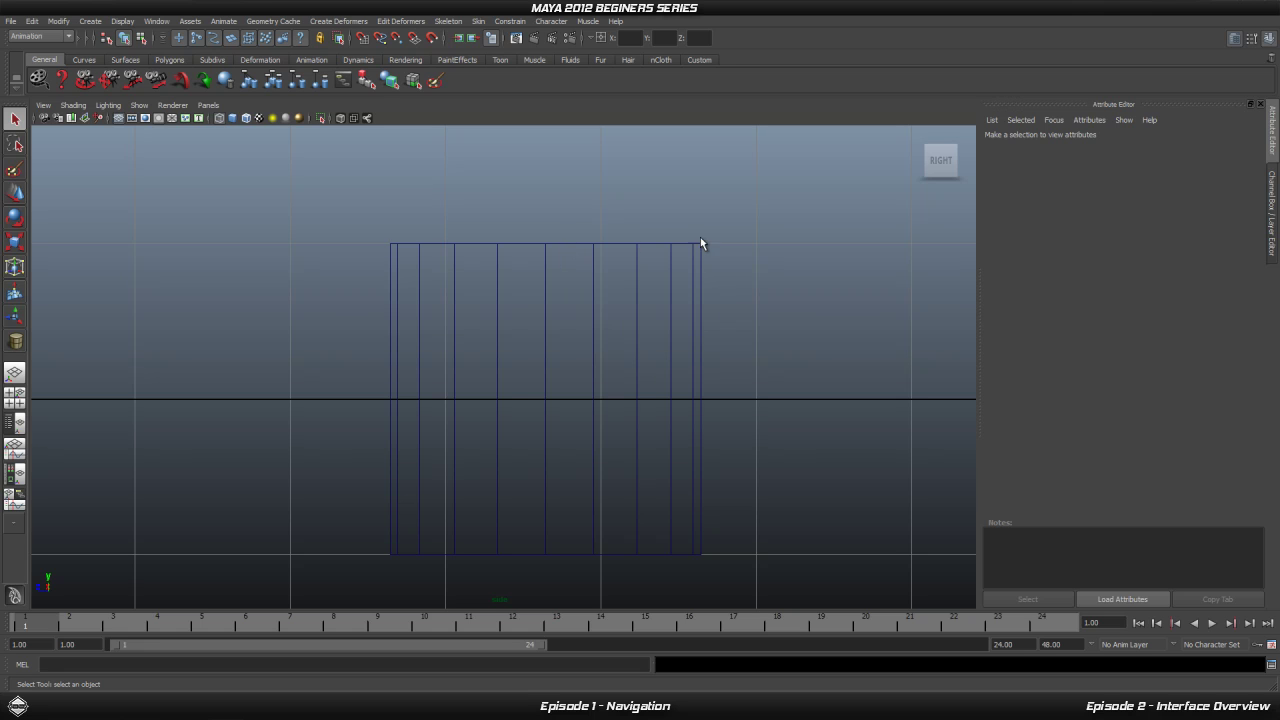
{"action": "key", "text": "space"}
{"action": "left_click_drag", "start_coordinate": [571, 366], "coordinate": [579, 343]}
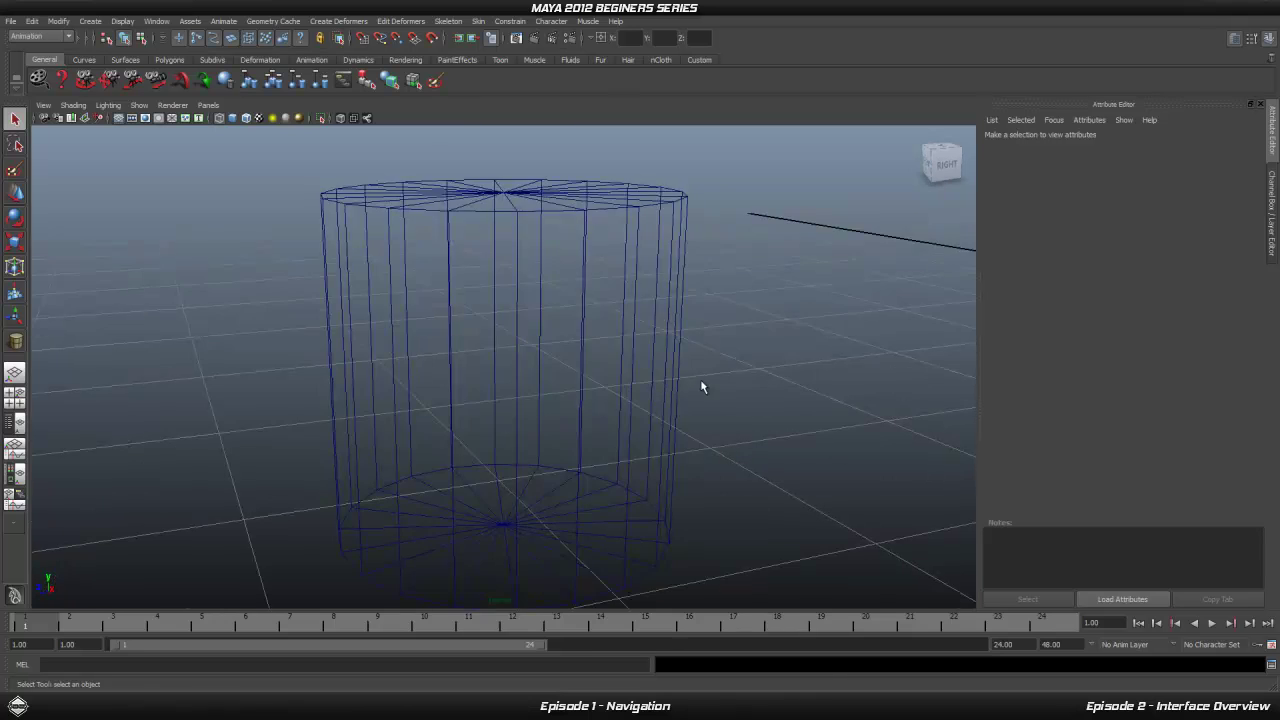